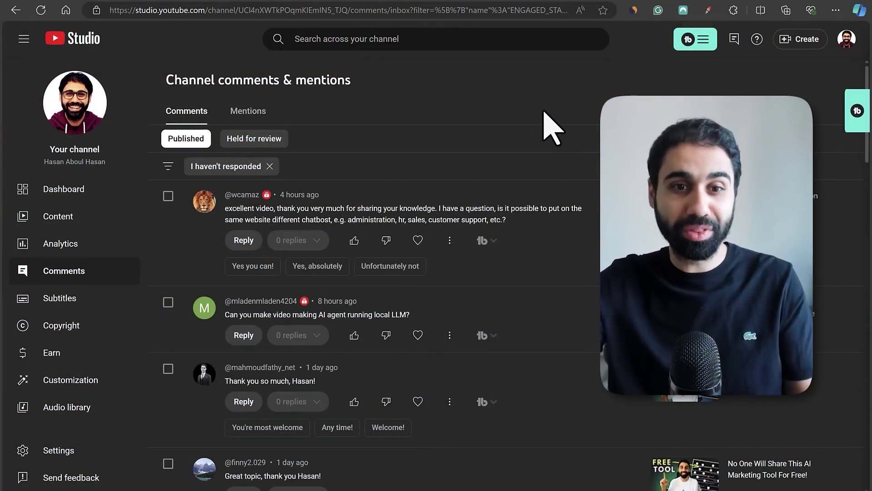
Scroll through the unanswered YouTube Studio comments and highlight one praising comment's text.
{"action": "scroll", "coordinate": [500, 219], "scroll_direction": "down", "scroll_amount": 10}
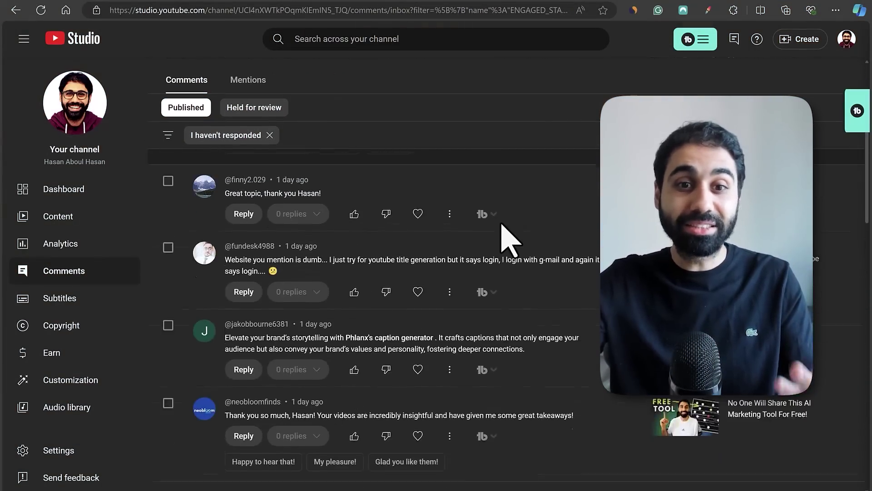
{"action": "scroll", "coordinate": [501, 223], "scroll_direction": "down", "scroll_amount": 7}
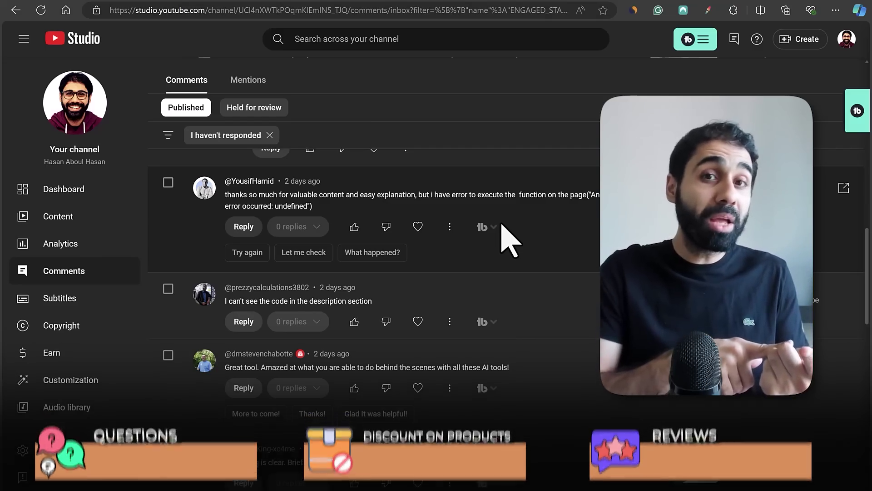
{"action": "scroll", "coordinate": [570, 245], "scroll_direction": "down", "scroll_amount": 5}
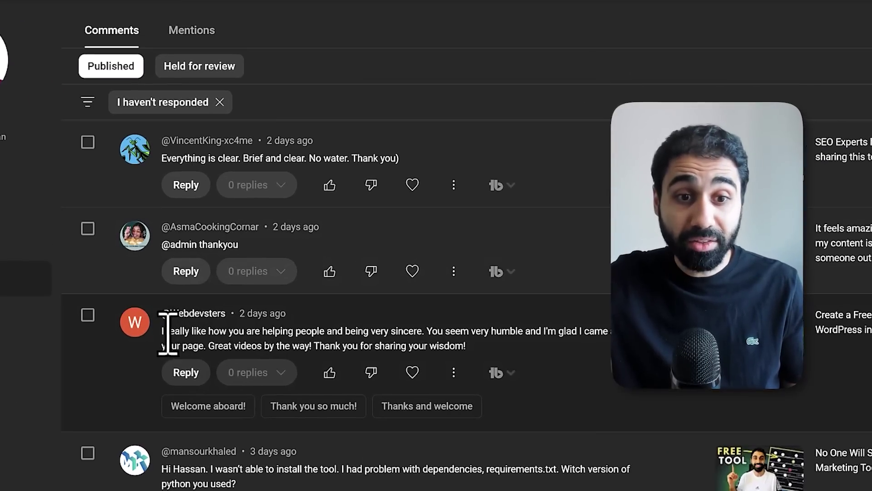
{"action": "left_click_drag", "start_coordinate": [225, 312], "coordinate": [454, 321]}
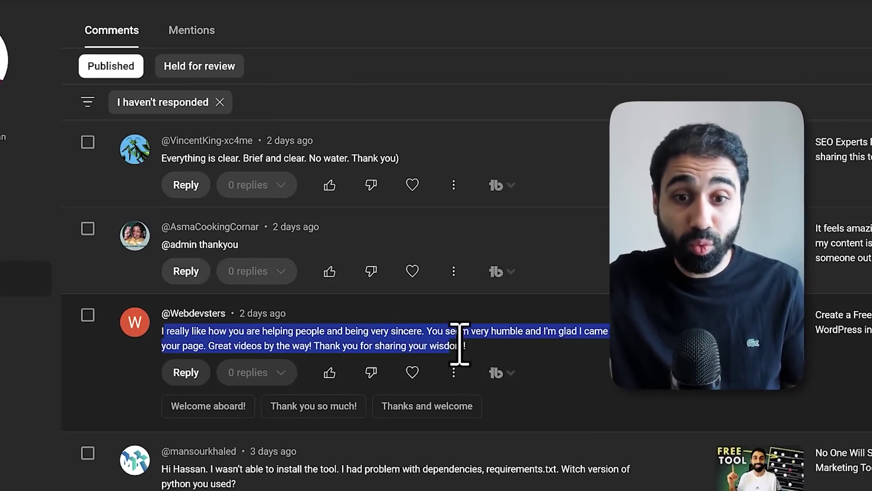
{"action": "left_click", "coordinate": [491, 346]}
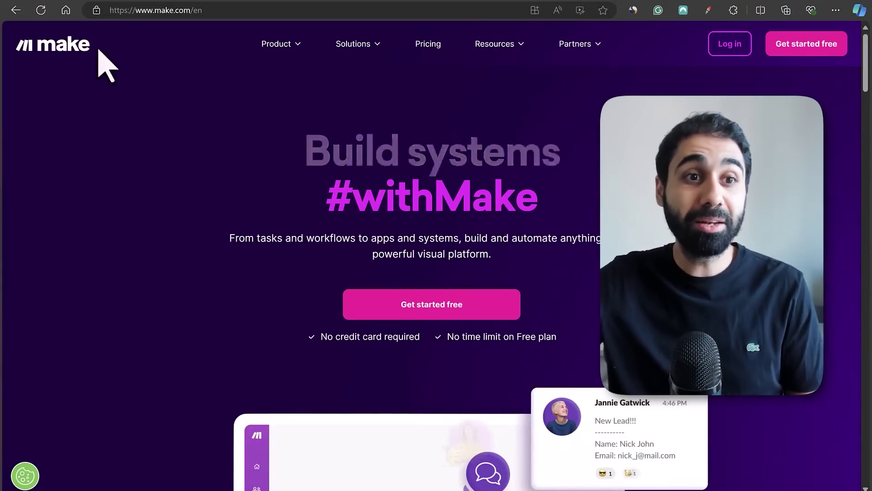
Go from Make's homepage via Get started free to Sign in, and sign in with Google.
{"action": "left_click_drag", "start_coordinate": [866, 45], "coordinate": [858, 15]}
{"action": "scroll", "coordinate": [828, 296], "scroll_direction": "down", "scroll_amount": 1}
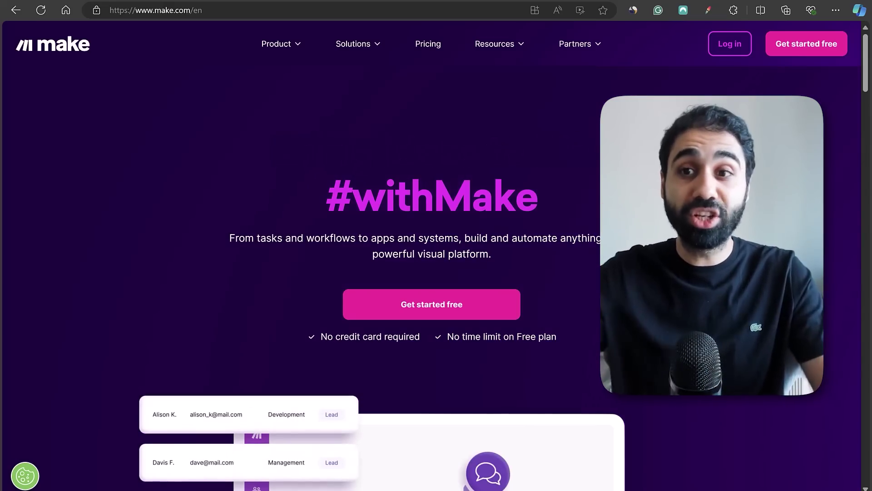
{"action": "left_click", "coordinate": [786, 51]}
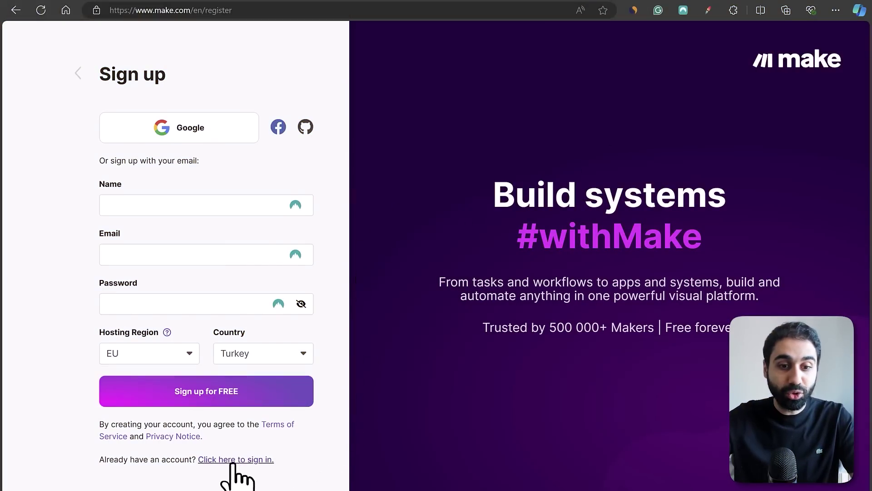
{"action": "left_click", "coordinate": [232, 460]}
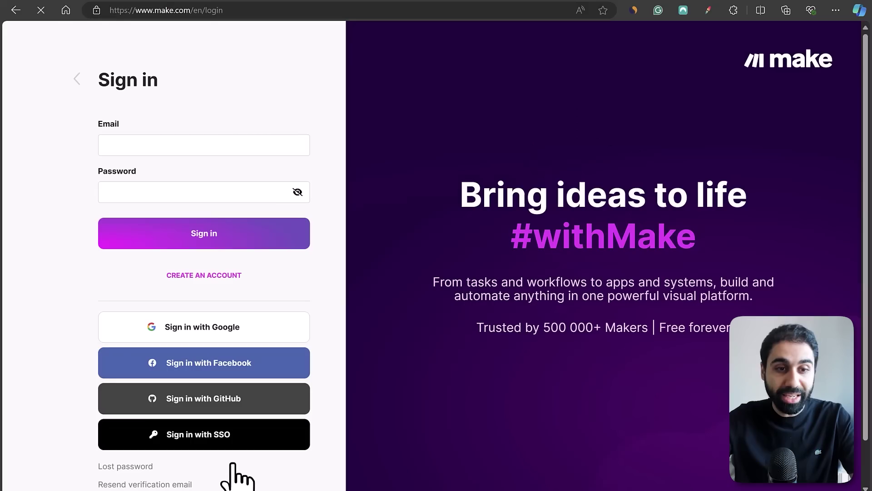
{"action": "left_click", "coordinate": [222, 326]}
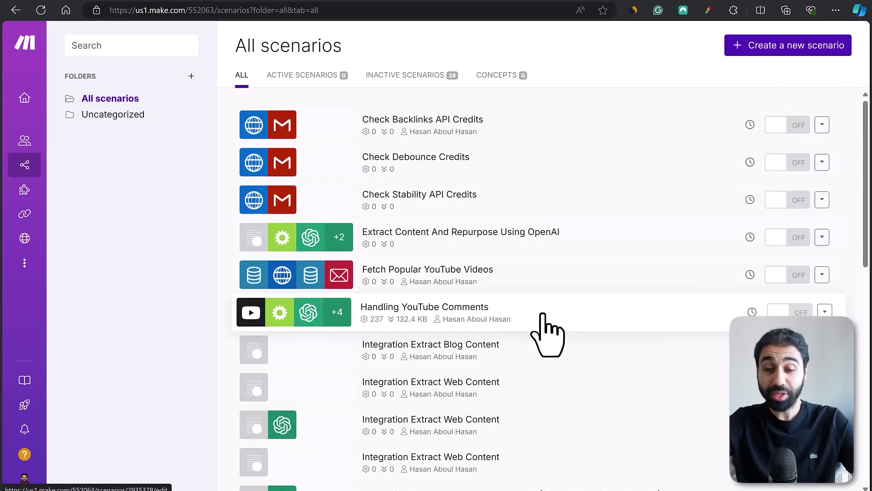
Run Handling YouTube Comments once, inspect its Google Sheets operations, and open the spreadsheet URL.
{"action": "left_click", "coordinate": [548, 334]}
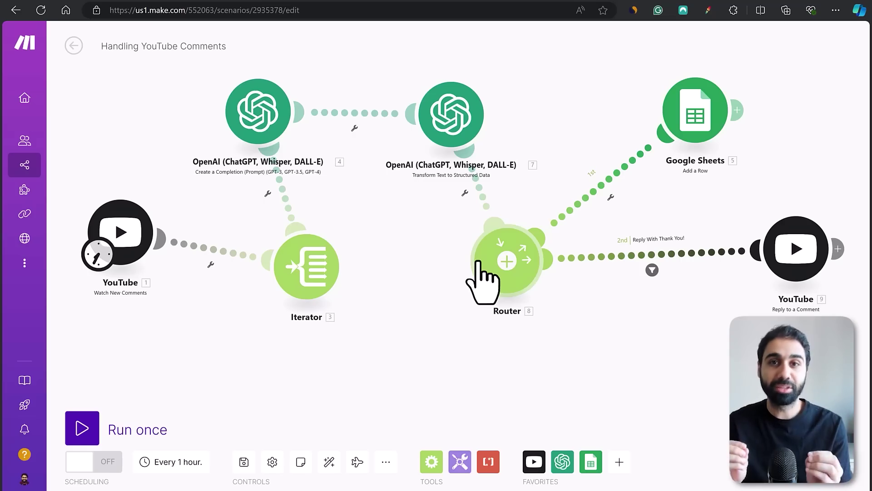
{"action": "left_click", "coordinate": [82, 428]}
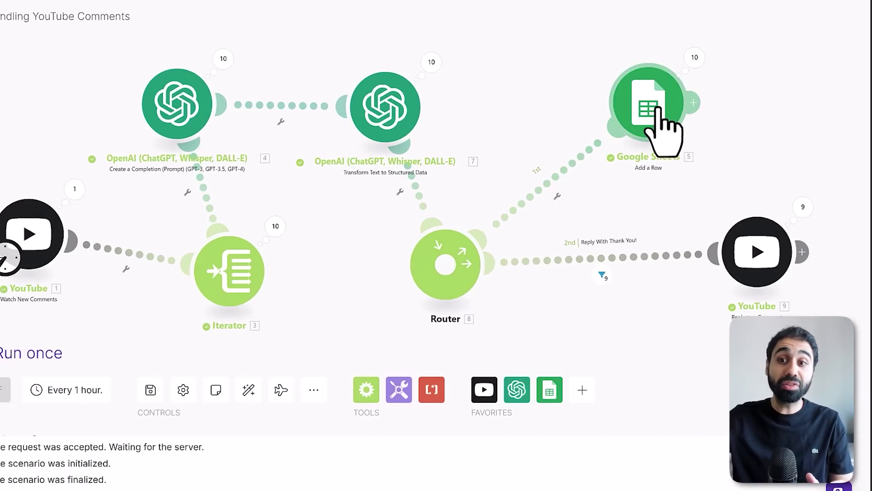
{"action": "left_click", "coordinate": [695, 57]}
{"action": "left_click", "coordinate": [694, 57]}
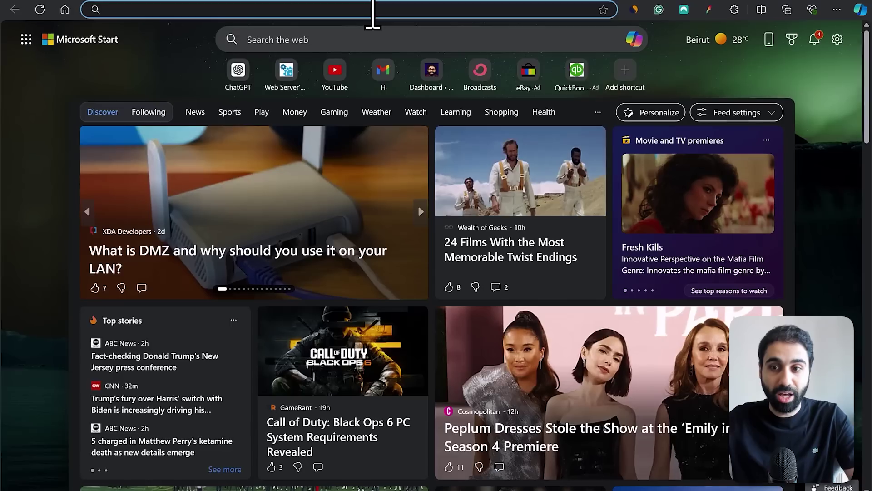
{"action": "key", "text": "Return"}
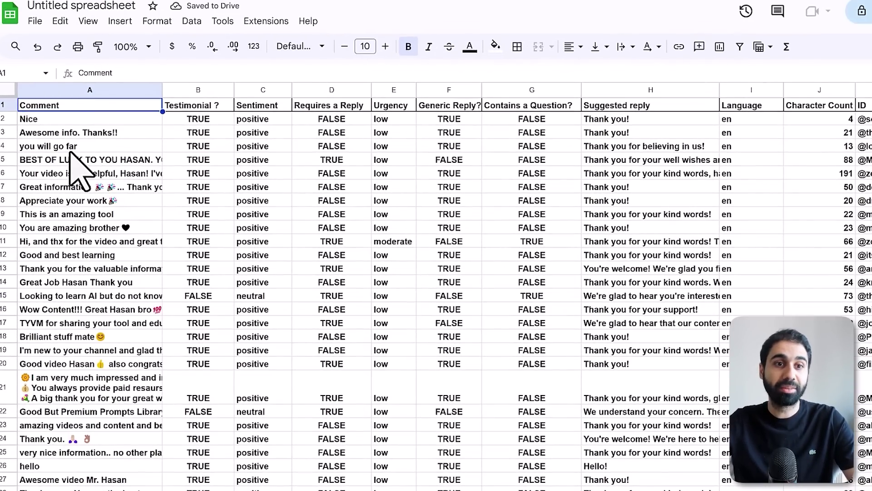
{"action": "left_click", "coordinate": [178, 108]}
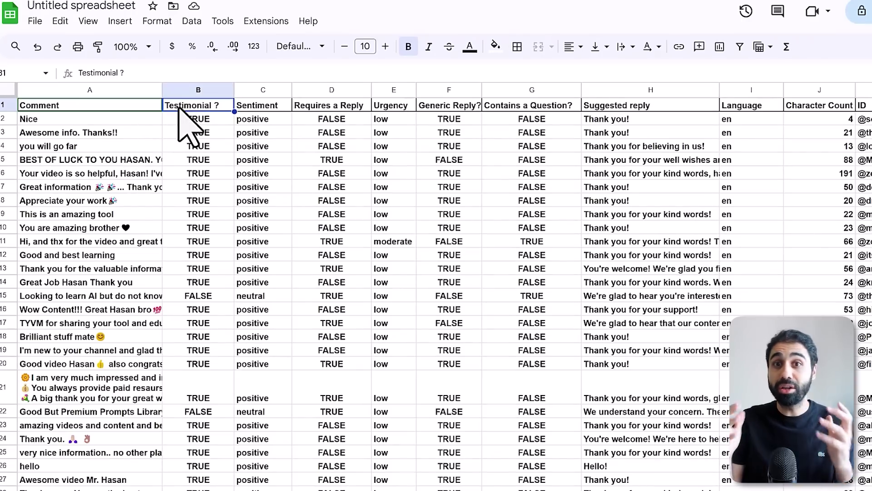
{"action": "key", "text": "Right"}
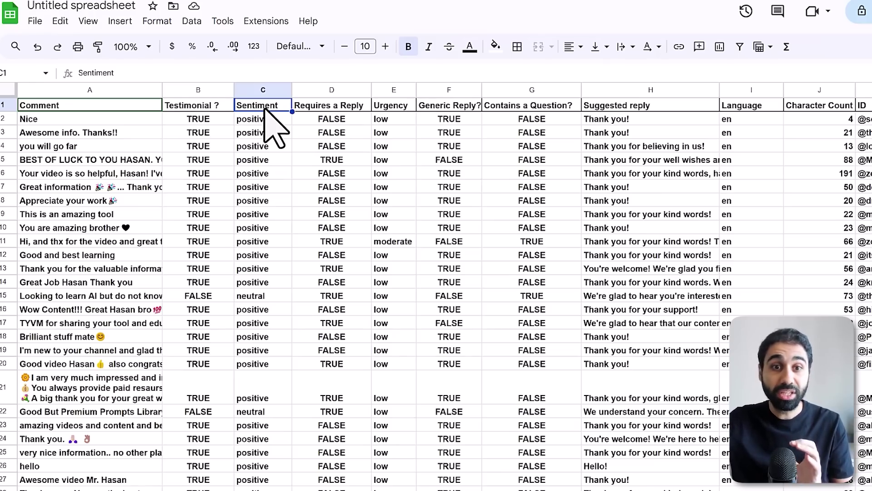
{"action": "key", "text": "Right"}
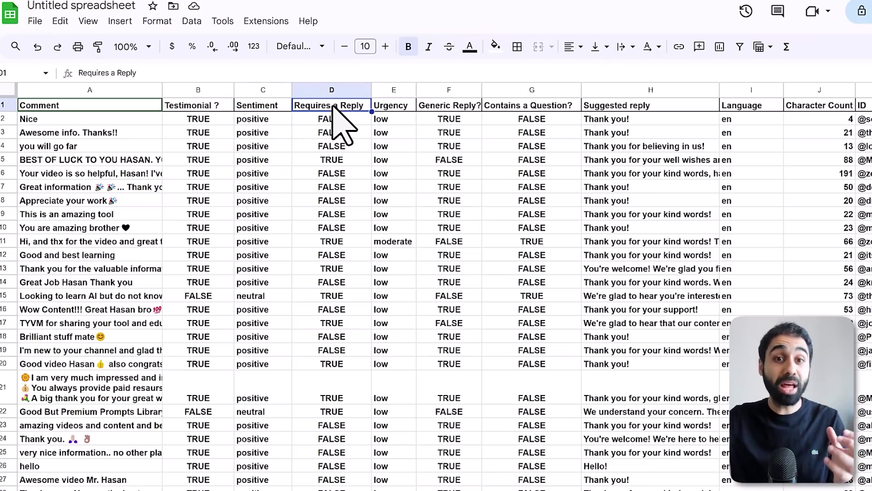
{"action": "key", "text": "Right"}
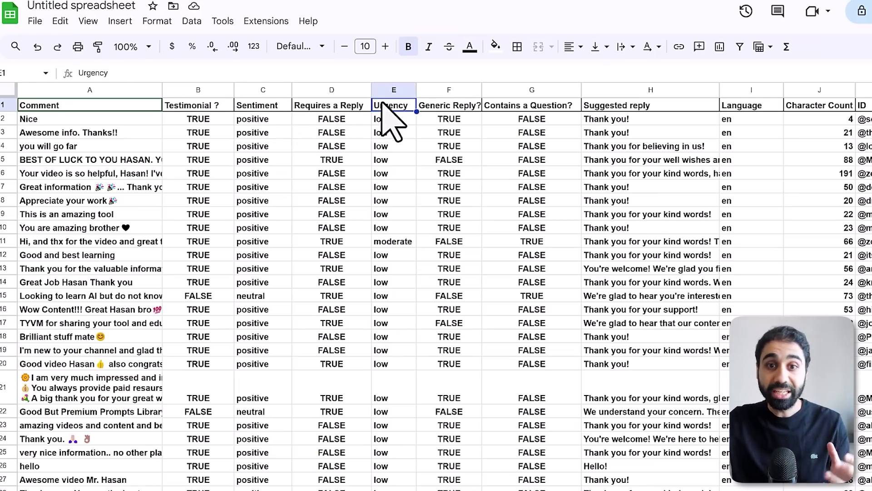
{"action": "key", "text": "Right"}
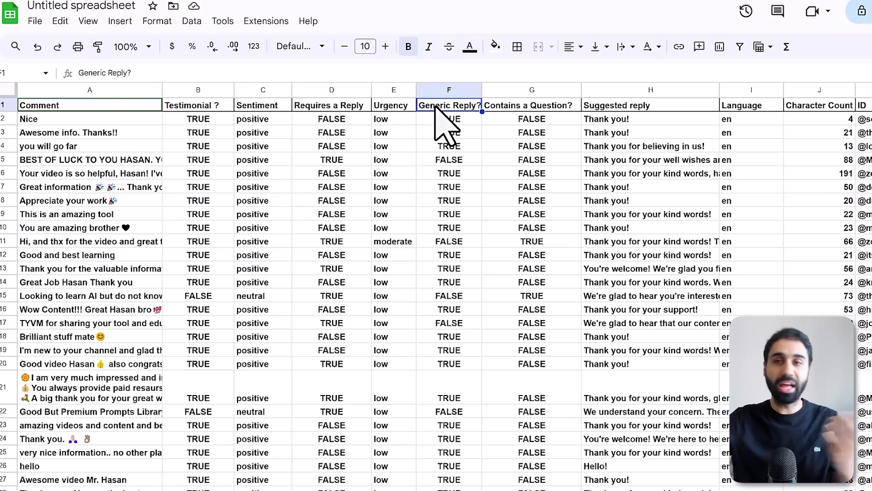
{"action": "key", "text": "Right"}
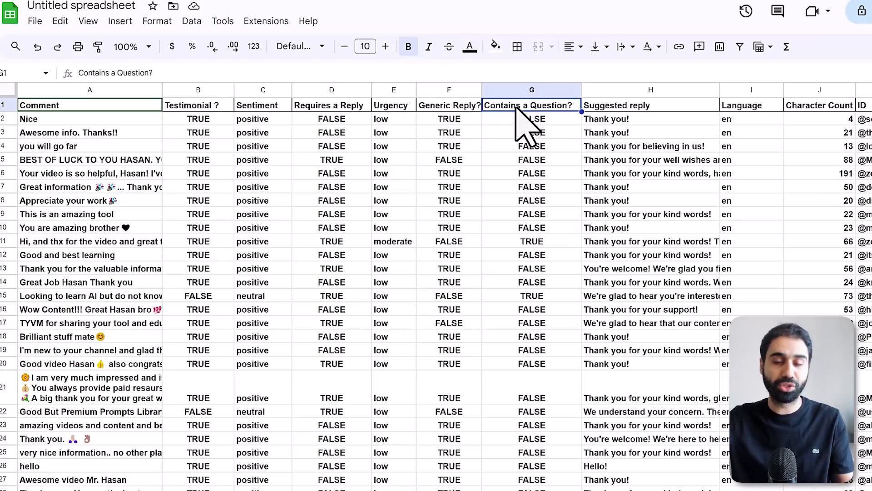
{"action": "key", "text": "Right"}
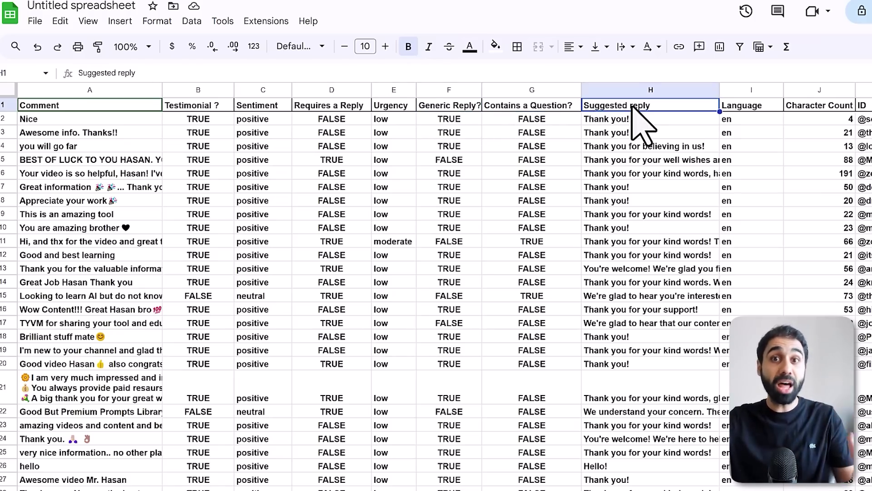
{"action": "key", "text": "Right"}
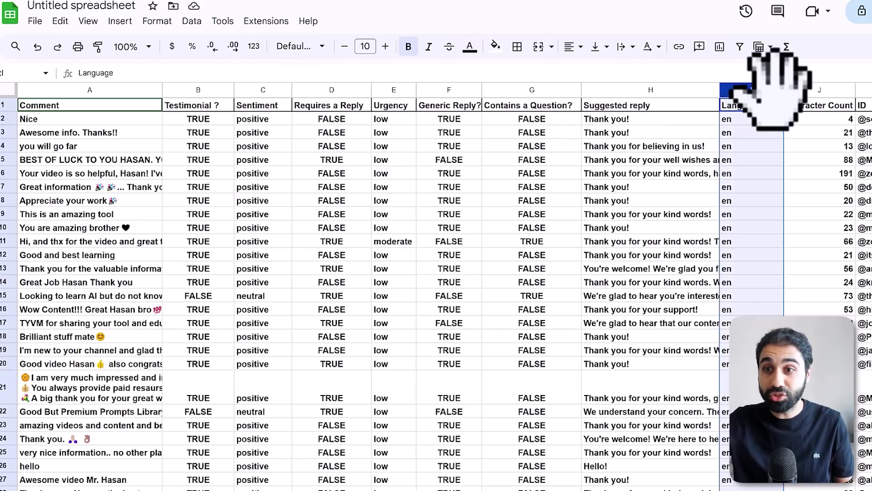
{"action": "left_click", "coordinate": [813, 89]}
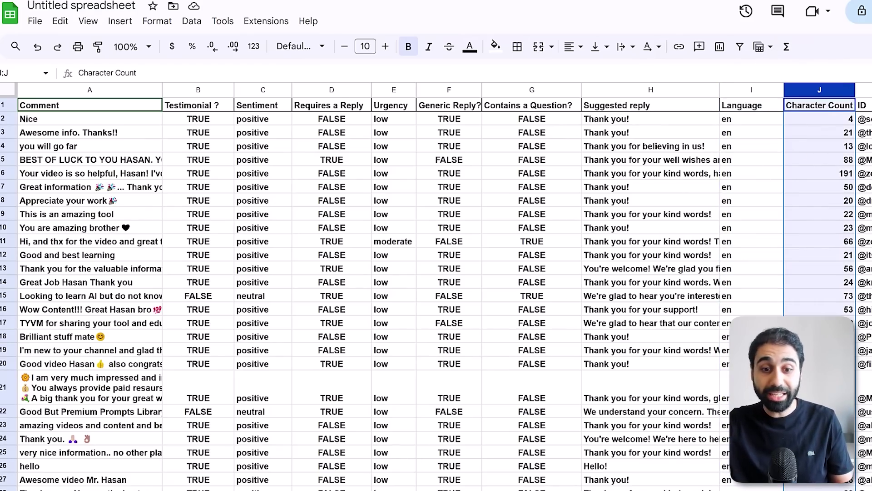
{"action": "scroll", "coordinate": [436, 286], "scroll_direction": "right", "scroll_amount": 5}
{"action": "scroll", "coordinate": [643, 370], "scroll_direction": "right", "scroll_amount": 5}
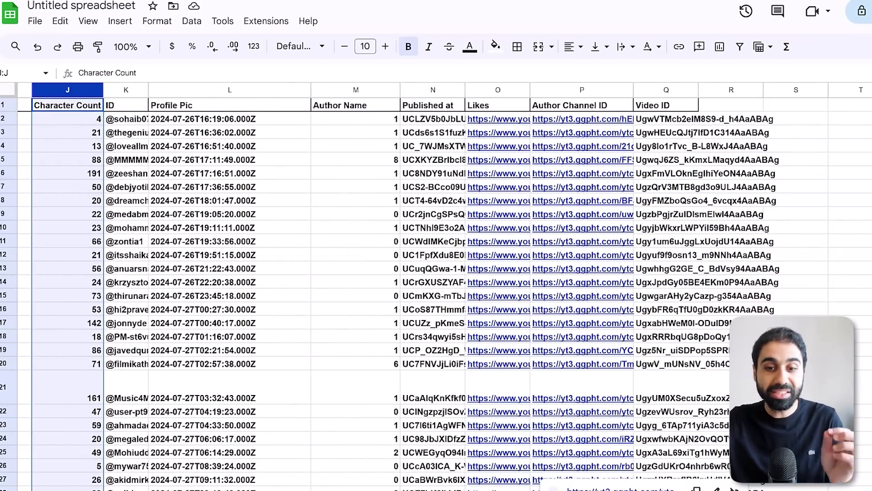
{"action": "scroll", "coordinate": [58, 447], "scroll_direction": "left", "scroll_amount": 10}
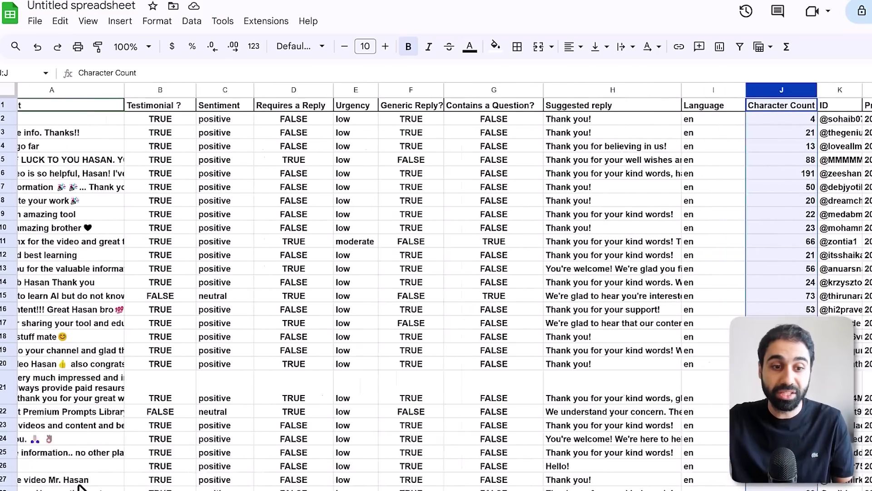
{"action": "key", "text": "ctrl+z"}
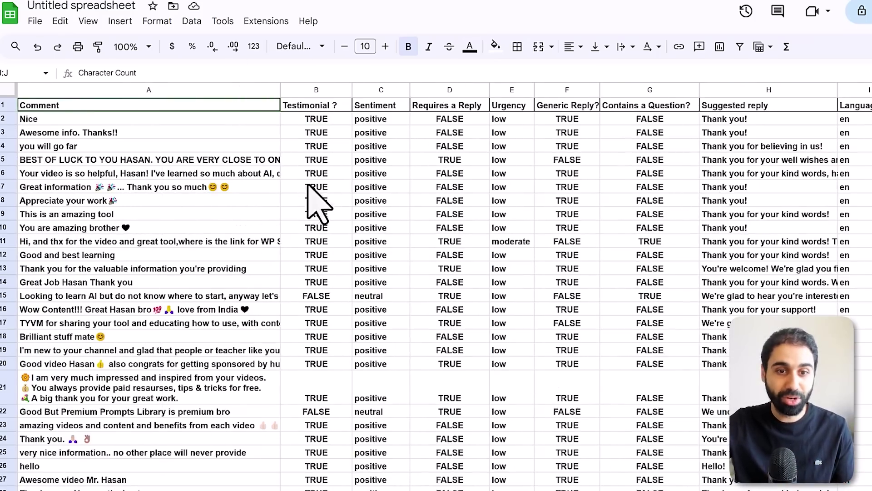
{"action": "scroll", "coordinate": [187, 193], "scroll_direction": "down", "scroll_amount": 9}
{"action": "scroll", "coordinate": [195, 209], "scroll_direction": "down", "scroll_amount": 12}
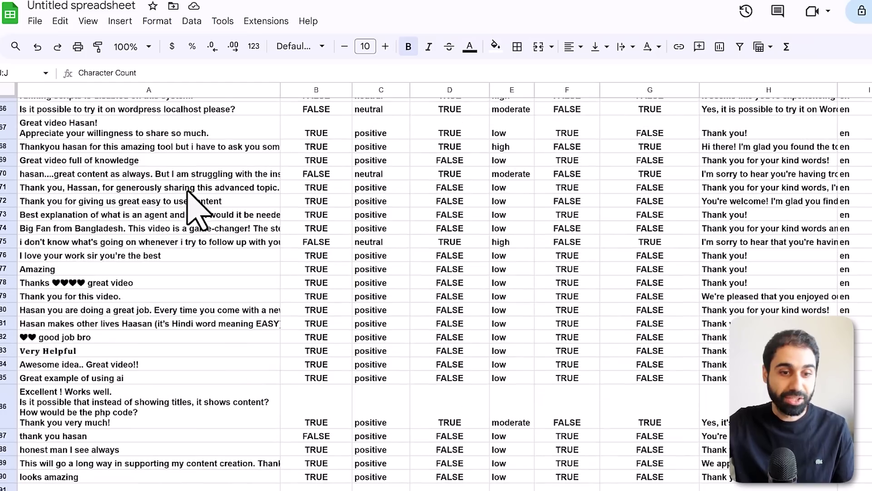
{"action": "left_click", "coordinate": [102, 366]}
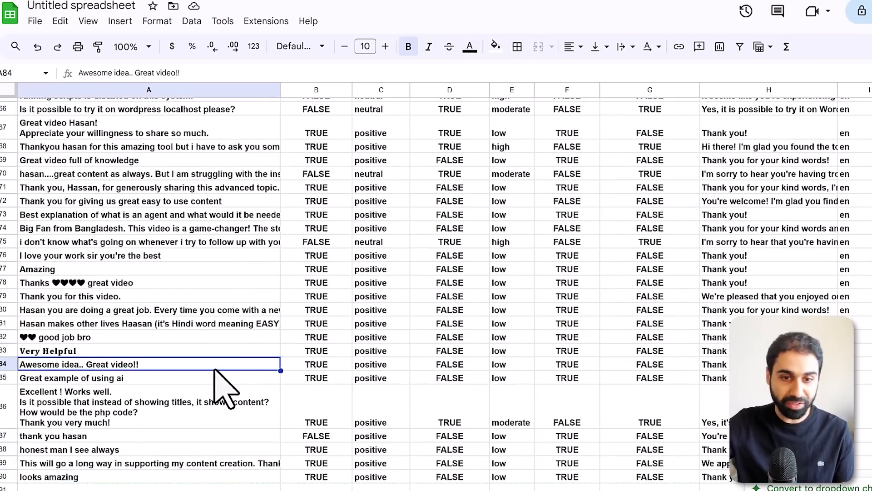
{"action": "left_click", "coordinate": [381, 365]}
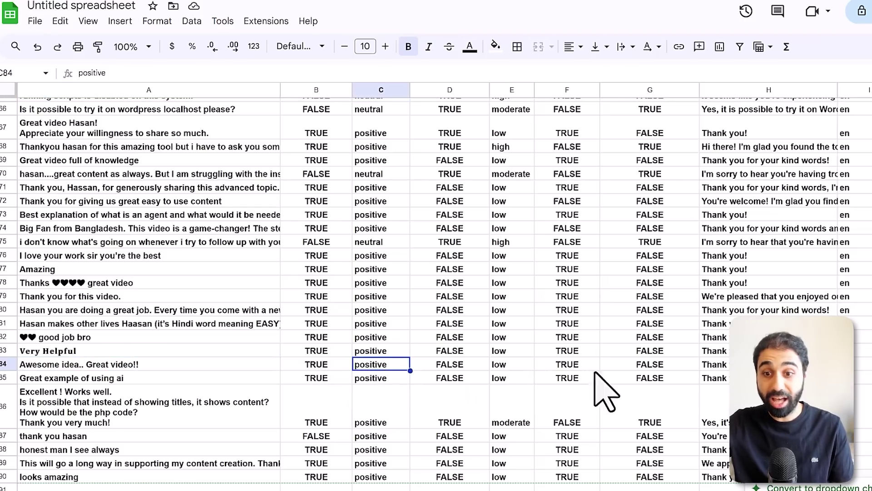
{"action": "left_click", "coordinate": [713, 364]}
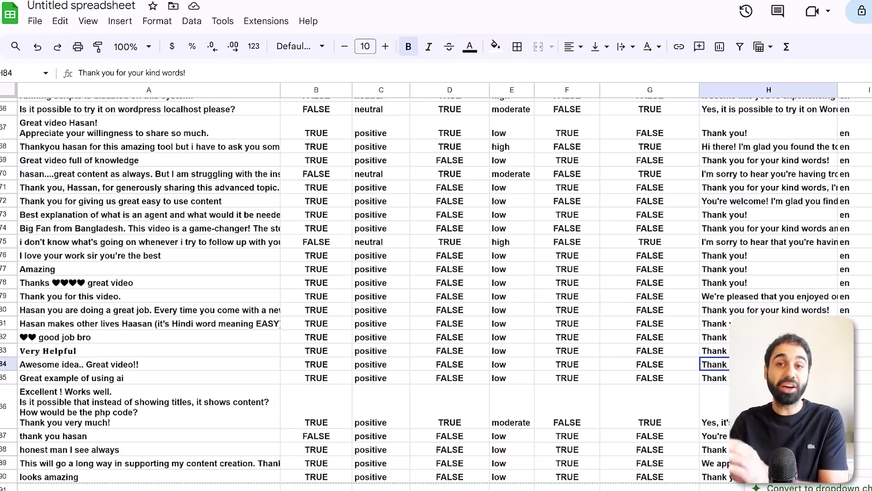
{"action": "left_click", "coordinate": [174, 408]}
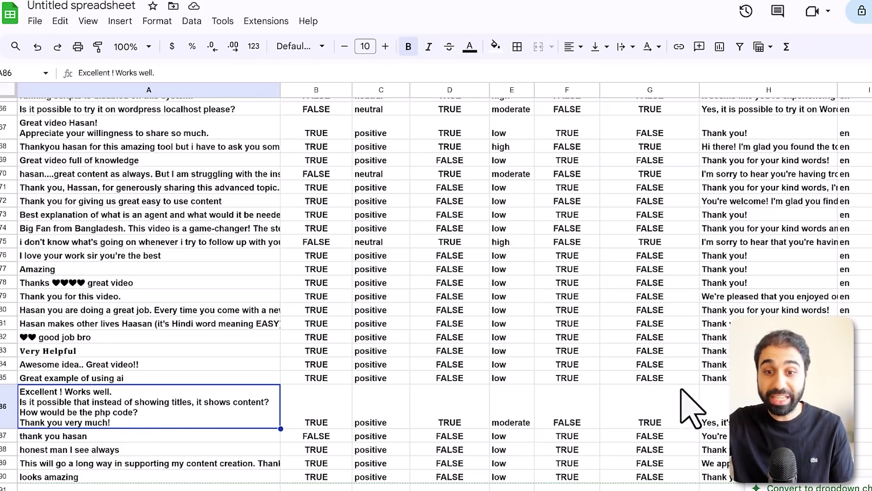
{"action": "left_click", "coordinate": [635, 402]}
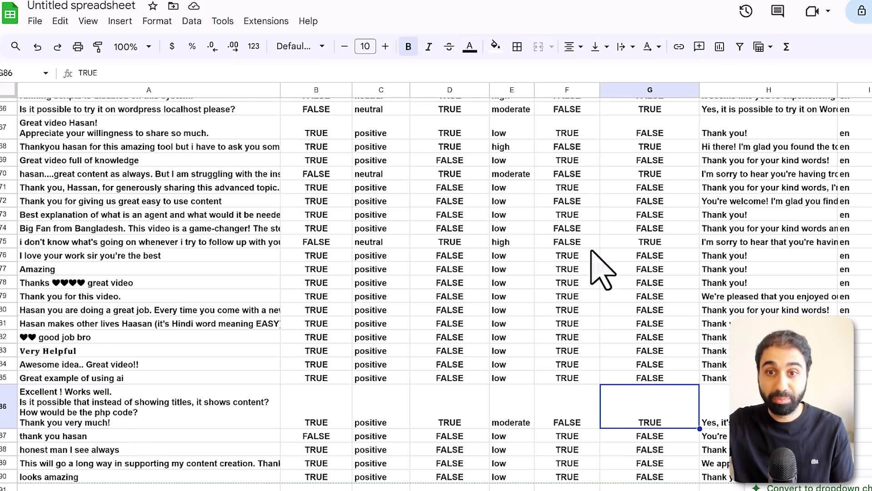
{"action": "scroll", "coordinate": [582, 238], "scroll_direction": "up", "scroll_amount": 20}
{"action": "scroll", "coordinate": [577, 255], "scroll_direction": "down", "scroll_amount": 10}
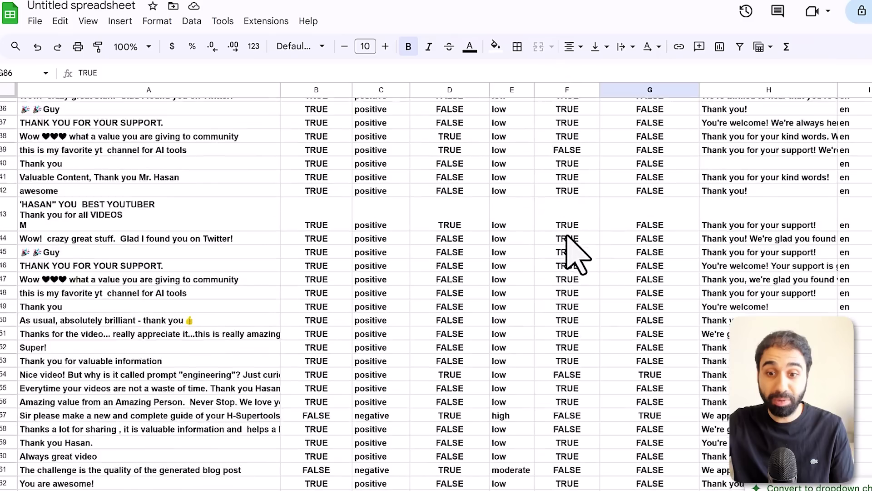
{"action": "scroll", "coordinate": [573, 254], "scroll_direction": "down", "scroll_amount": 15}
{"action": "left_click", "coordinate": [565, 221]}
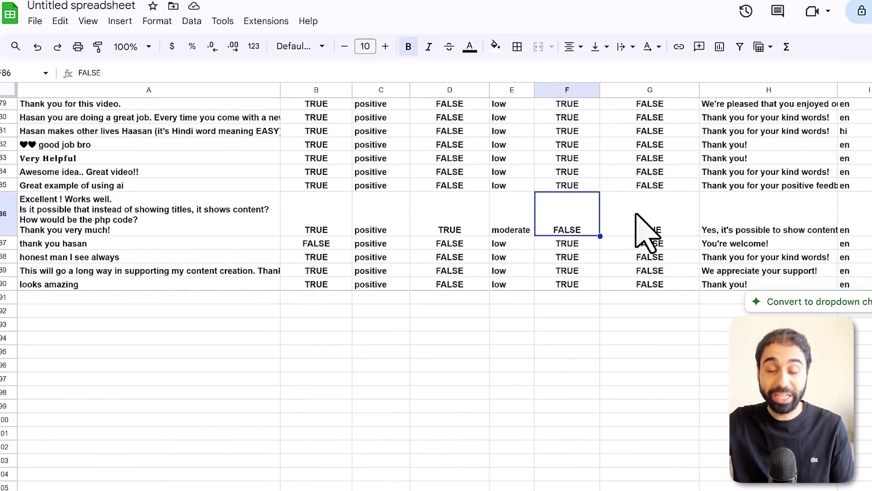
{"action": "left_click", "coordinate": [656, 218]}
{"action": "scroll", "coordinate": [451, 332], "scroll_direction": "up", "scroll_amount": 19}
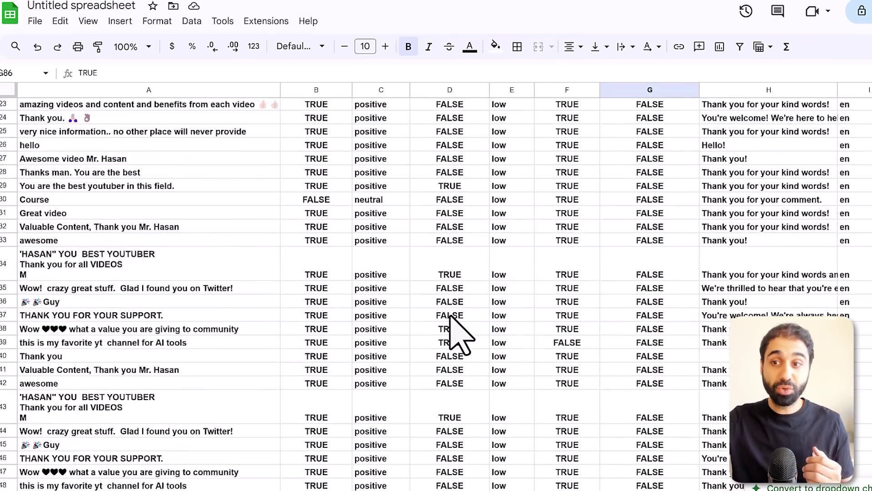
{"action": "scroll", "coordinate": [456, 329], "scroll_direction": "up", "scroll_amount": 8}
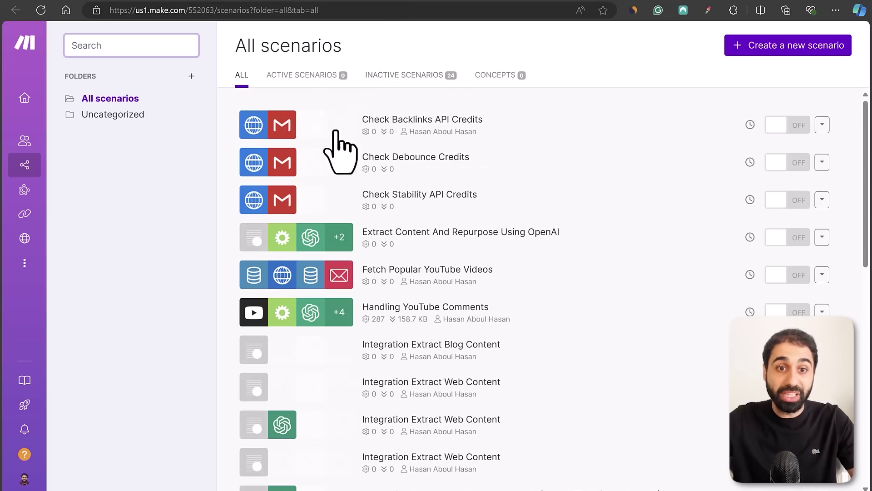
Create a new scenario and import the youtube_comments_automation.json blueprint from the Desktop.
{"action": "mouse_move", "coordinate": [18, 177]}
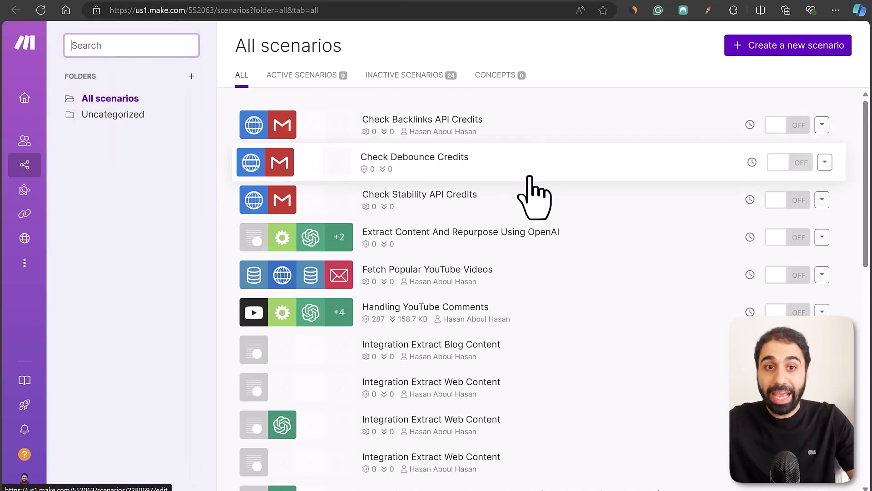
{"action": "left_click", "coordinate": [799, 46]}
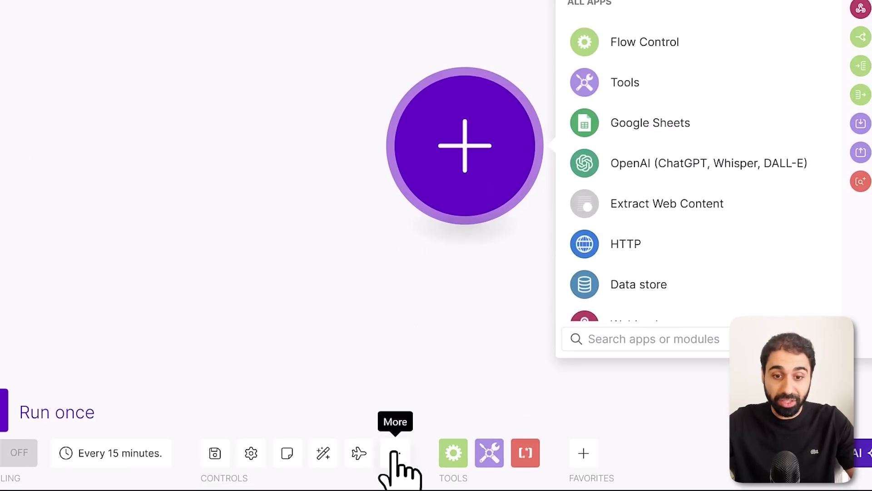
{"action": "left_click", "coordinate": [393, 452]}
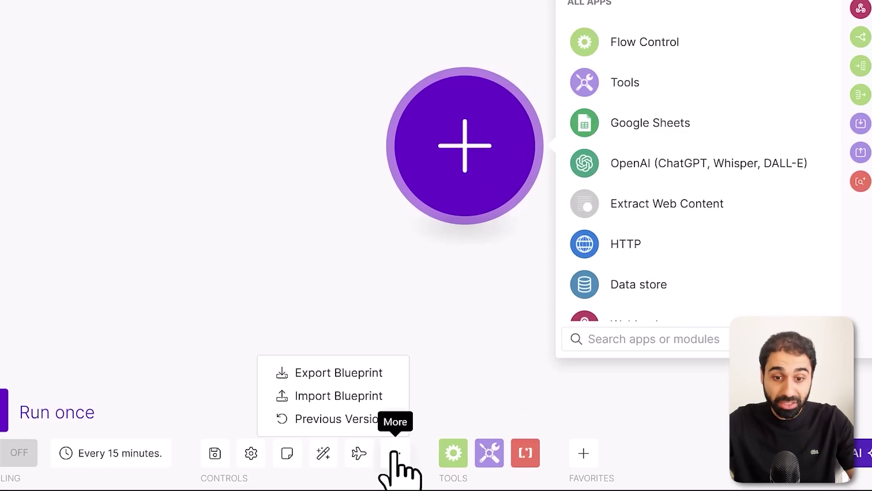
{"action": "left_click", "coordinate": [346, 397]}
{"action": "left_click", "coordinate": [334, 201]}
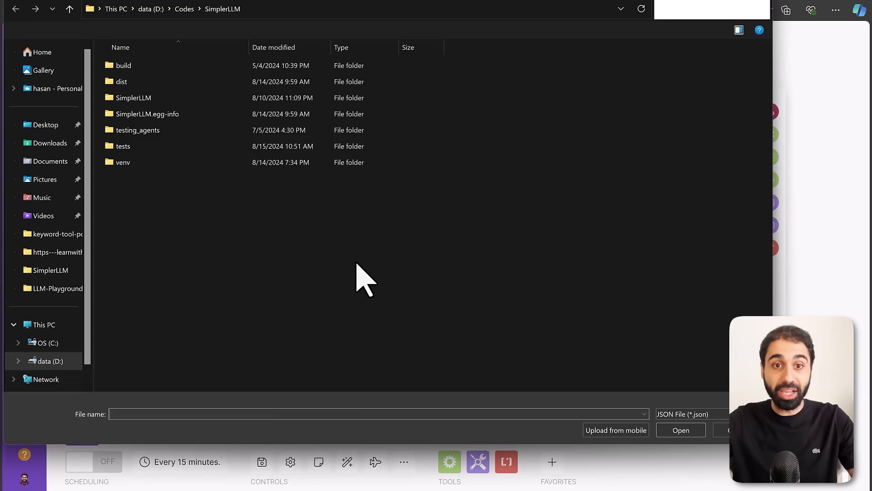
{"action": "left_click", "coordinate": [82, 125]}
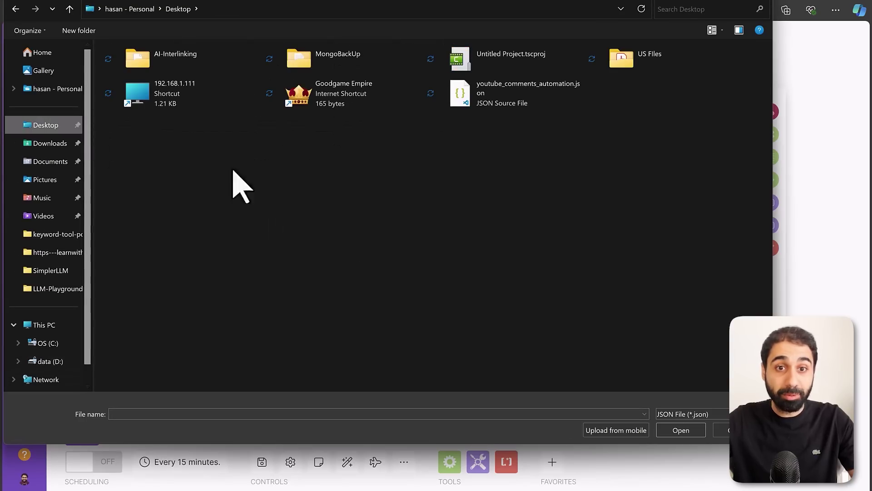
{"action": "left_click", "coordinate": [471, 91]}
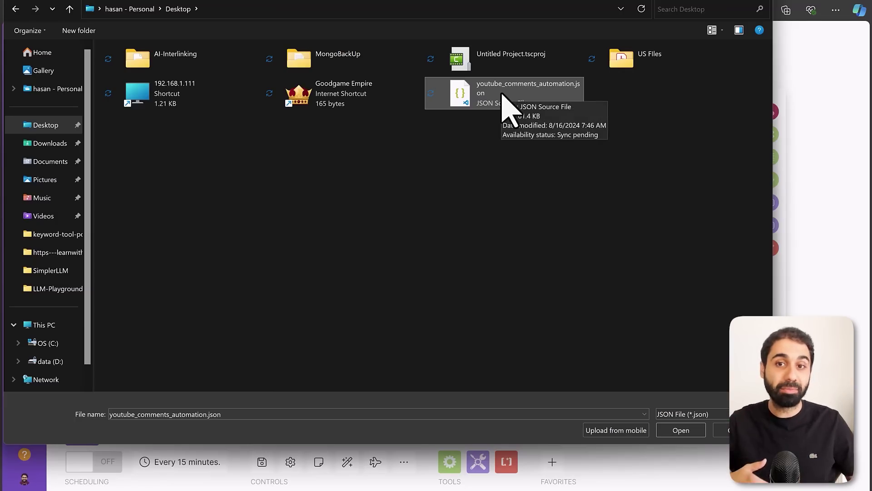
{"action": "double_click", "coordinate": [481, 101]}
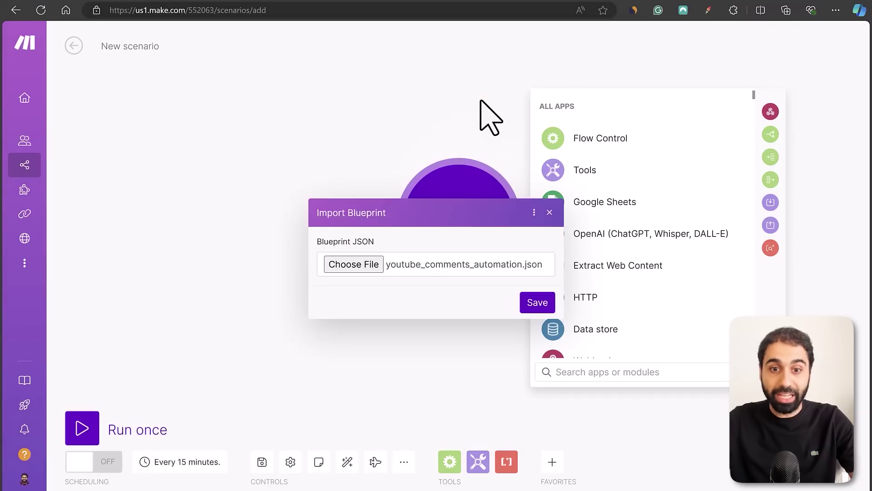
{"action": "left_click", "coordinate": [538, 303]}
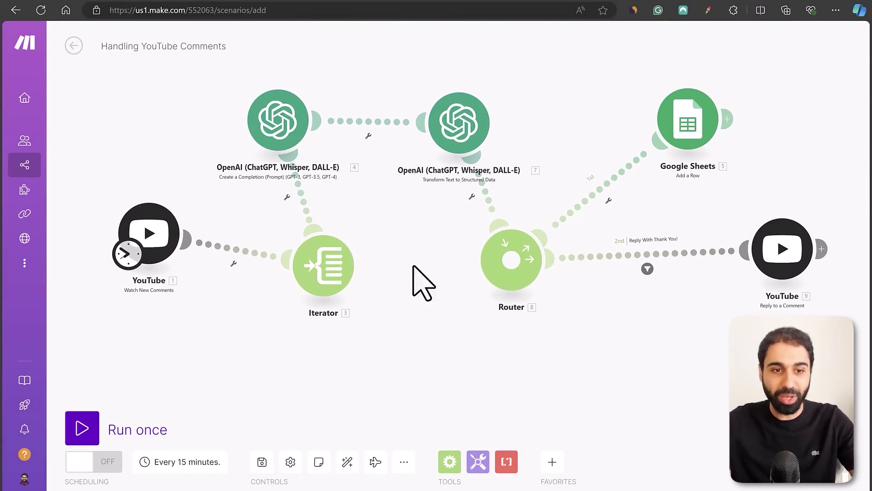
Nudge the YouTube trigger and select its saved My YouTube connection.
{"action": "left_click_drag", "start_coordinate": [133, 227], "coordinate": [150, 236]}
{"action": "left_click", "coordinate": [150, 241]}
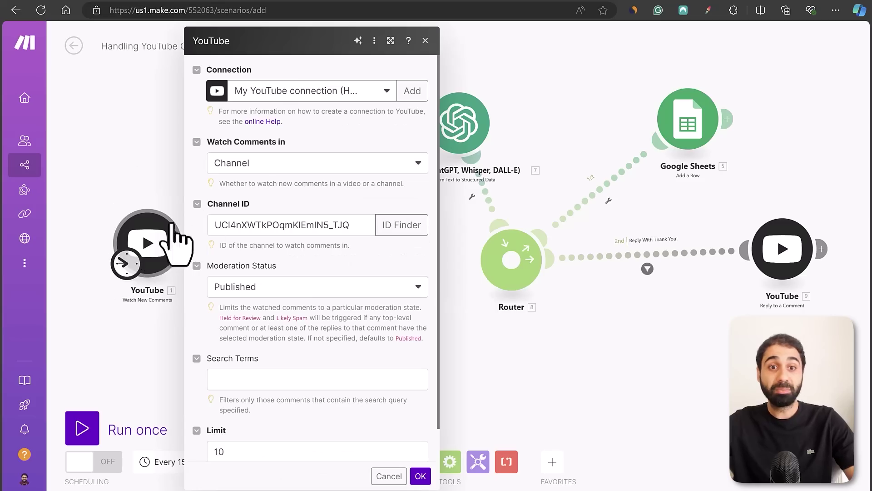
{"action": "left_click", "coordinate": [326, 93]}
{"action": "left_click", "coordinate": [328, 114]}
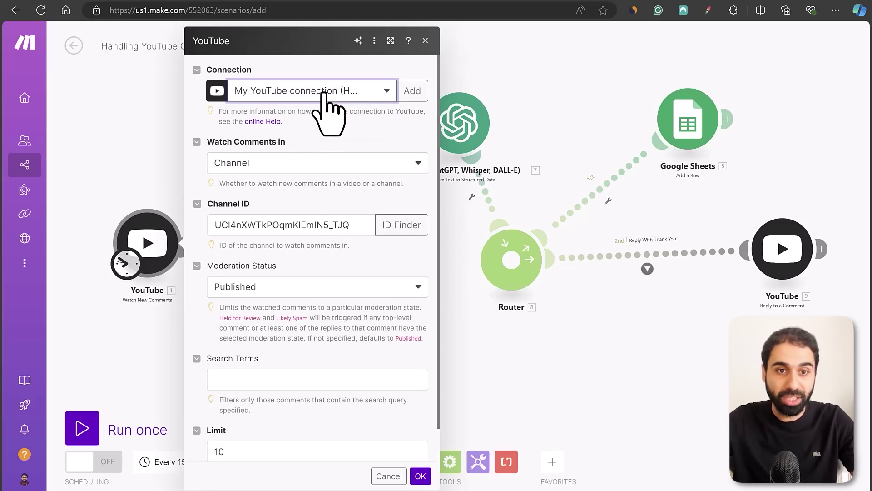
Abandon adding a new YouTube connection and bring up the gpt-4-0613 OpenAI module's settings.
{"action": "left_click", "coordinate": [410, 91]}
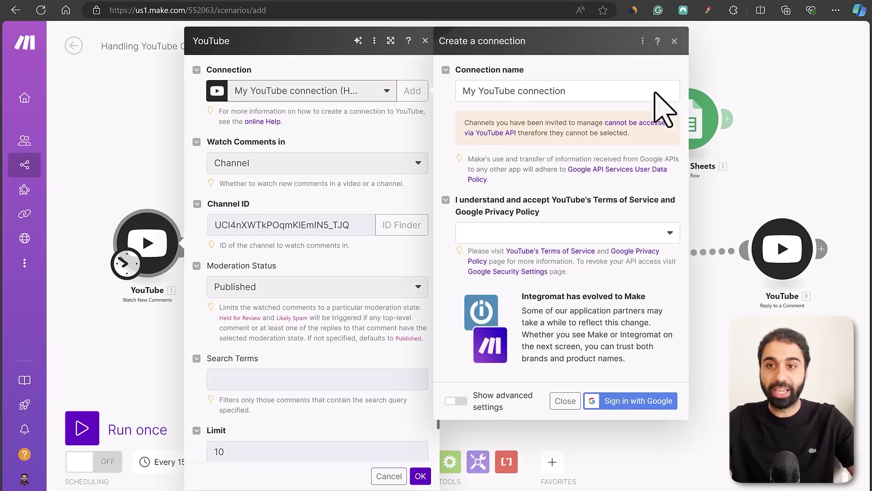
{"action": "left_click", "coordinate": [674, 41]}
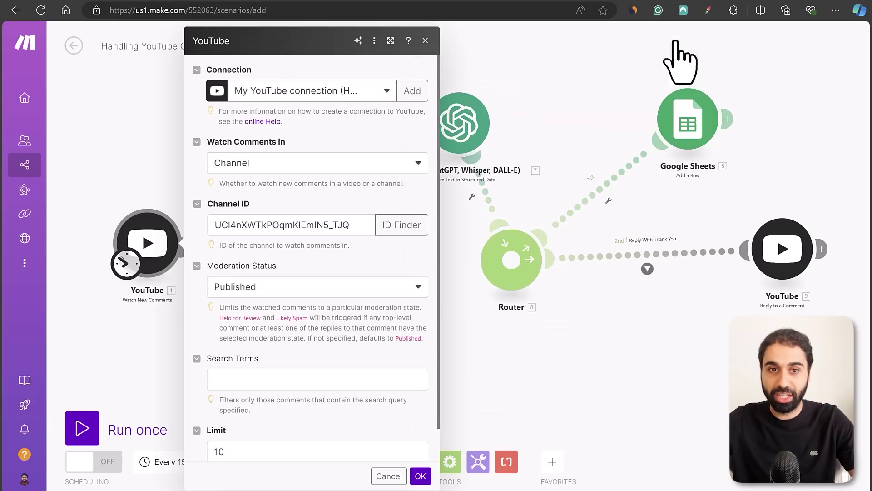
{"action": "left_click", "coordinate": [425, 41]}
{"action": "left_click", "coordinate": [279, 113]}
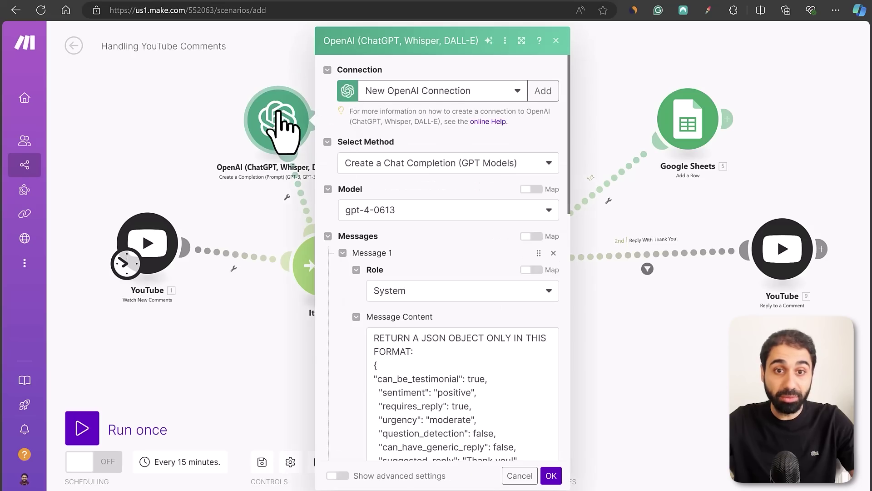
Start adding a new OpenAI connection with an API key, then cancel it.
{"action": "left_click", "coordinate": [535, 89]}
{"action": "left_click", "coordinate": [634, 135]}
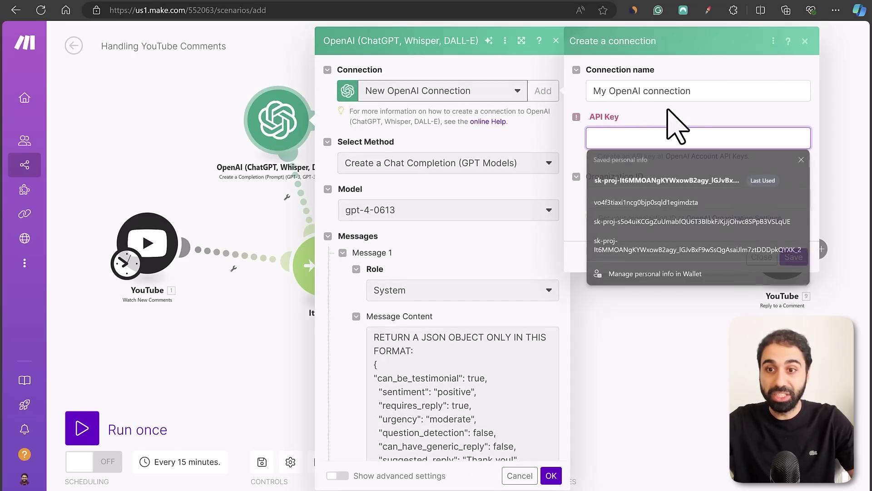
{"action": "left_click", "coordinate": [734, 167]}
{"action": "left_click", "coordinate": [759, 276]}
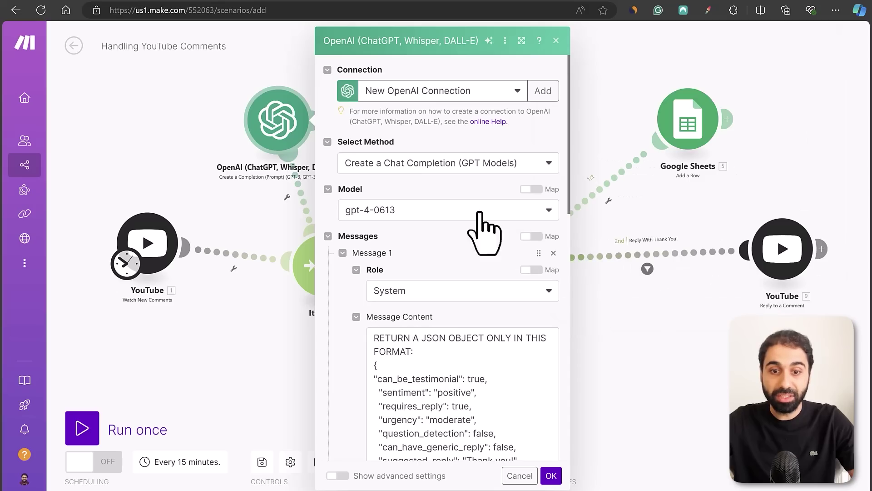
Review the first OpenAI module's Messages prompt and confirm its settings with OK.
{"action": "scroll", "coordinate": [472, 209], "scroll_direction": "down", "scroll_amount": 3}
{"action": "scroll", "coordinate": [453, 175], "scroll_direction": "down", "scroll_amount": 1}
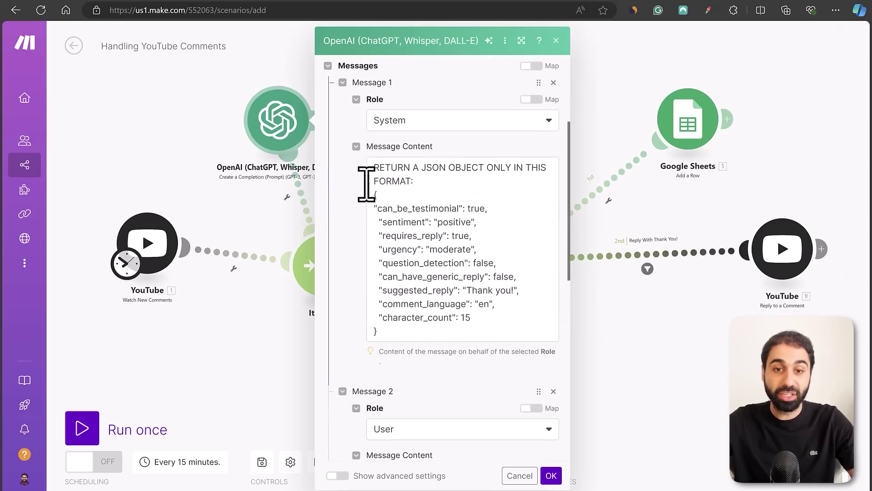
{"action": "left_click_drag", "start_coordinate": [366, 184], "coordinate": [424, 243]}
{"action": "scroll", "coordinate": [418, 195], "scroll_direction": "down", "scroll_amount": 10}
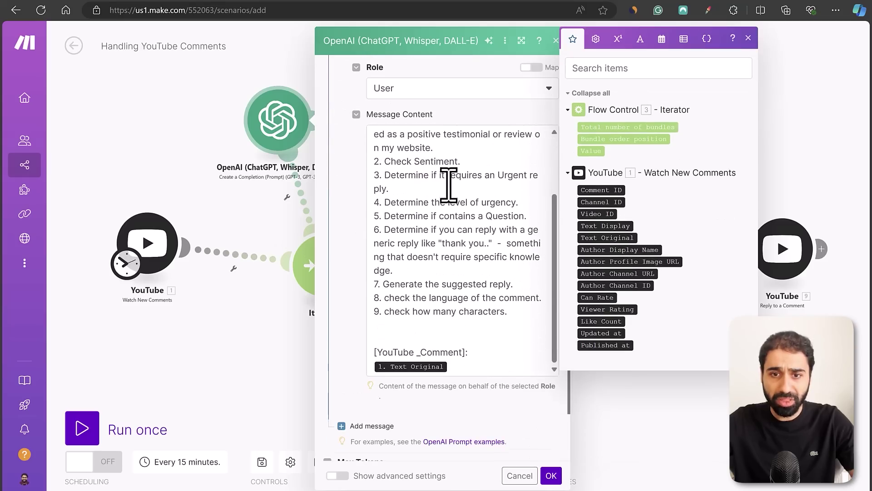
{"action": "left_click", "coordinate": [551, 473]}
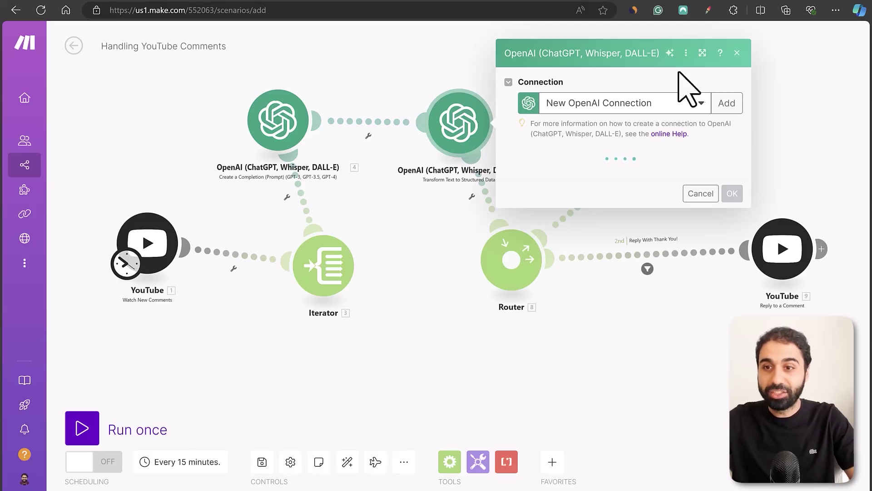
Close the Transform Text settings and shift Transform Text, Router and Reply to a Comment leftward.
{"action": "left_click", "coordinate": [737, 53]}
{"action": "left_click_drag", "start_coordinate": [464, 121], "coordinate": [445, 95]}
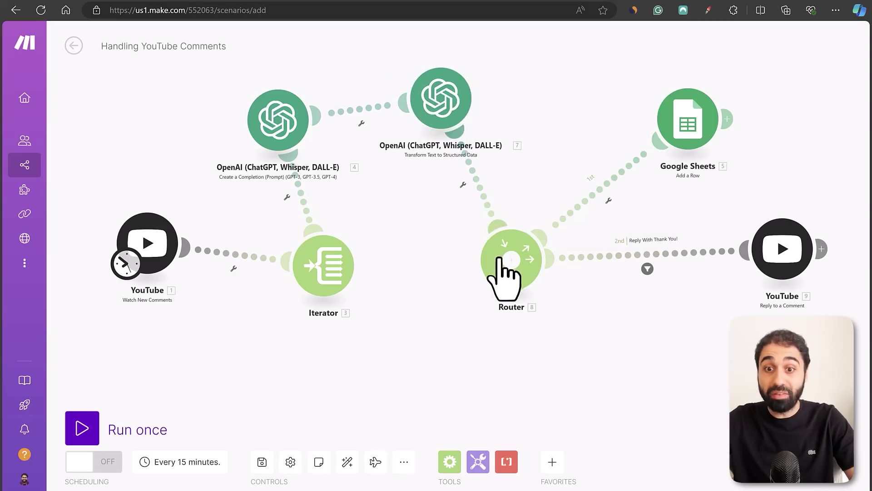
{"action": "left_click_drag", "start_coordinate": [493, 248], "coordinate": [455, 245]}
{"action": "left_click_drag", "start_coordinate": [764, 255], "coordinate": [717, 258]}
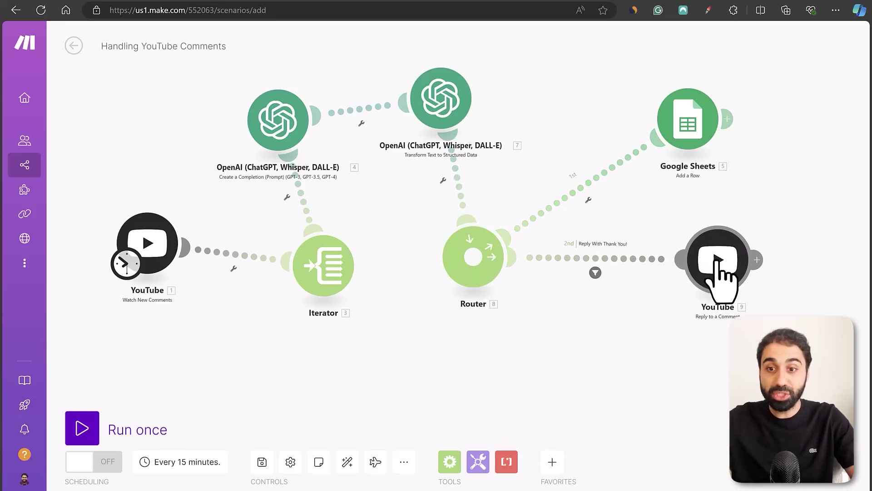
{"action": "left_click_drag", "start_coordinate": [727, 259], "coordinate": [719, 253]}
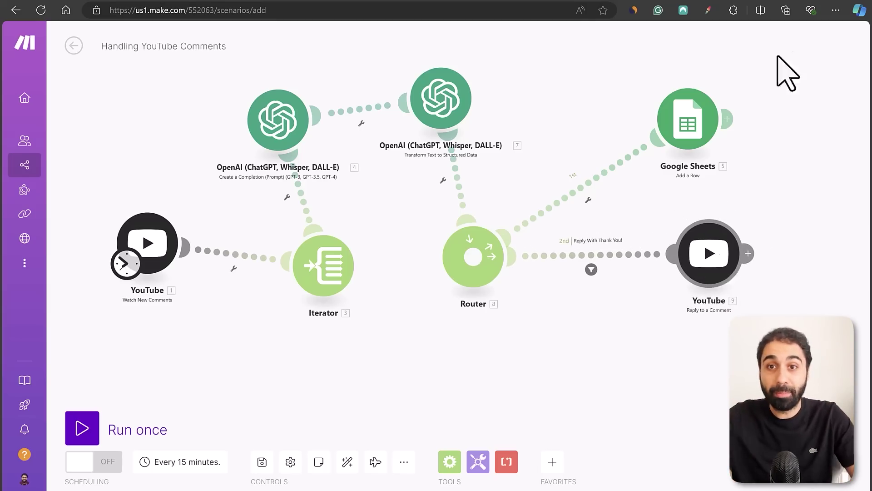
Review the analysed comments in cells A2–A7 and the Generic Reply? column.
{"action": "key", "text": "ctrl+Tab"}
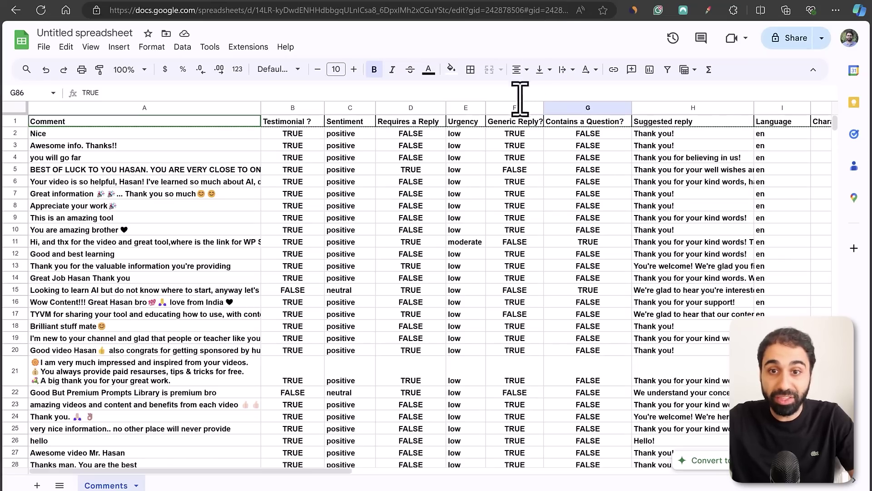
{"action": "left_click", "coordinate": [515, 107]}
{"action": "key", "text": "ctrl+Home"}
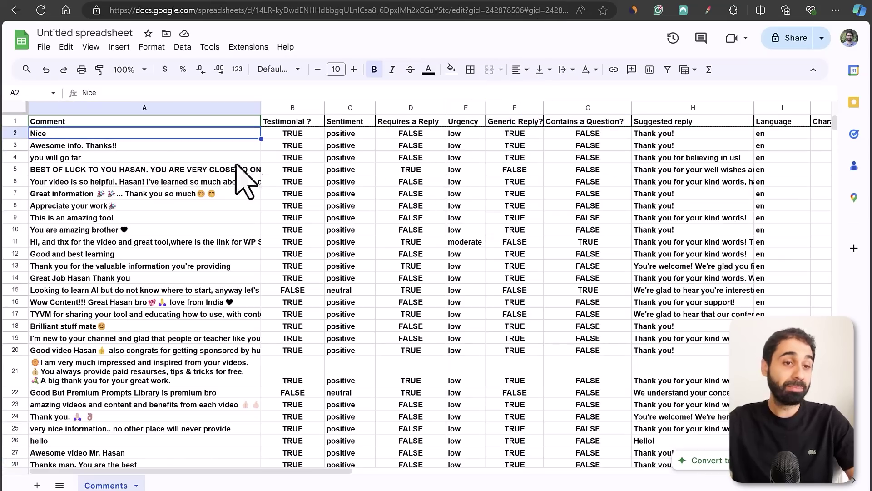
{"action": "left_click", "coordinate": [66, 145]}
{"action": "left_click", "coordinate": [73, 168]}
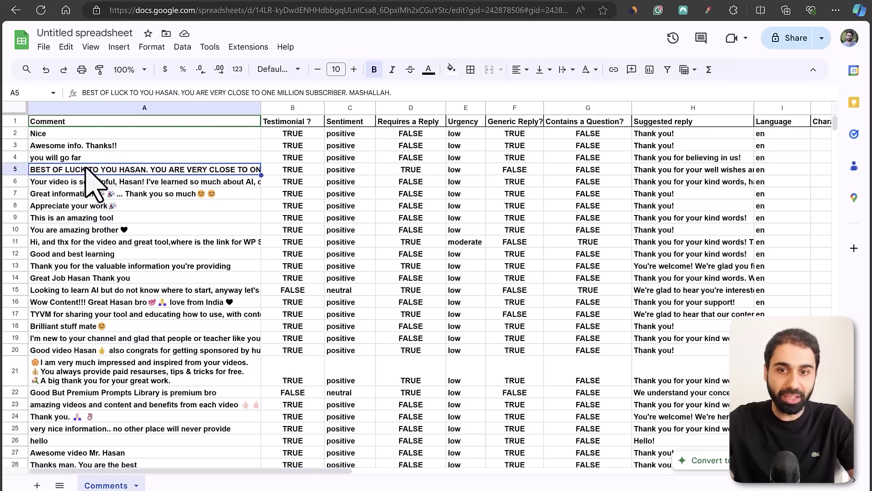
{"action": "left_click", "coordinate": [71, 182]}
{"action": "left_click", "coordinate": [89, 194]}
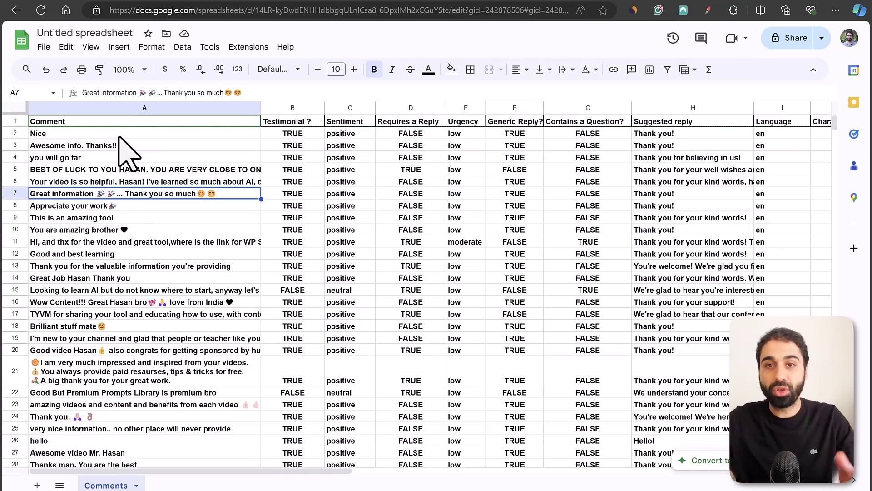
Nudge the Reply and Google Sheets modules in Make, then check the sheet ends at row 90.
{"action": "left_click", "coordinate": [398, 4]}
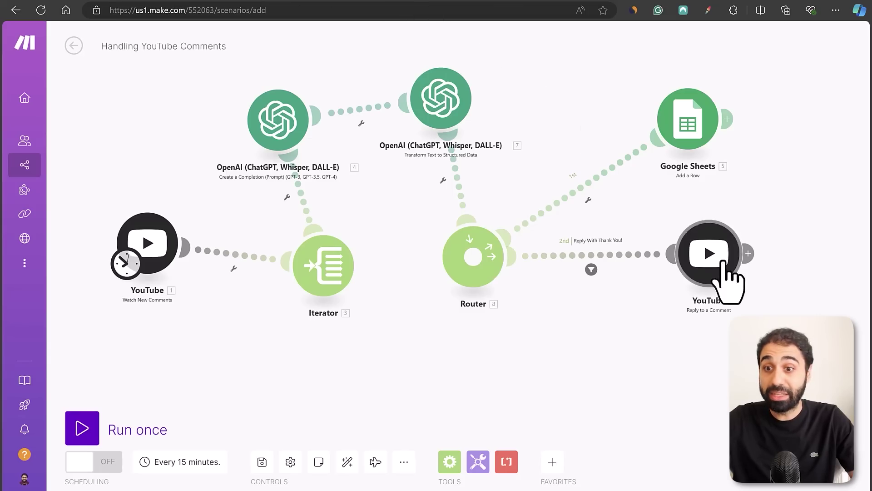
{"action": "left_click_drag", "start_coordinate": [723, 266], "coordinate": [750, 264]}
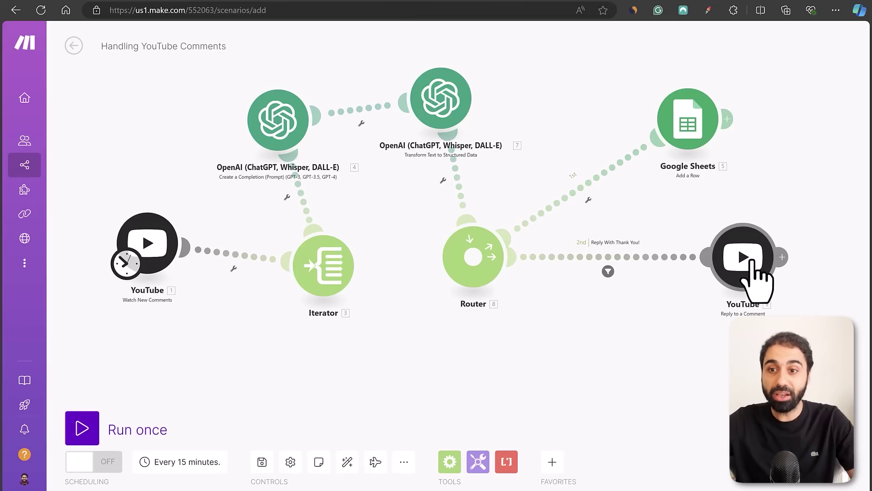
{"action": "left_click_drag", "start_coordinate": [669, 114], "coordinate": [654, 93]}
{"action": "left_click", "coordinate": [570, 6]}
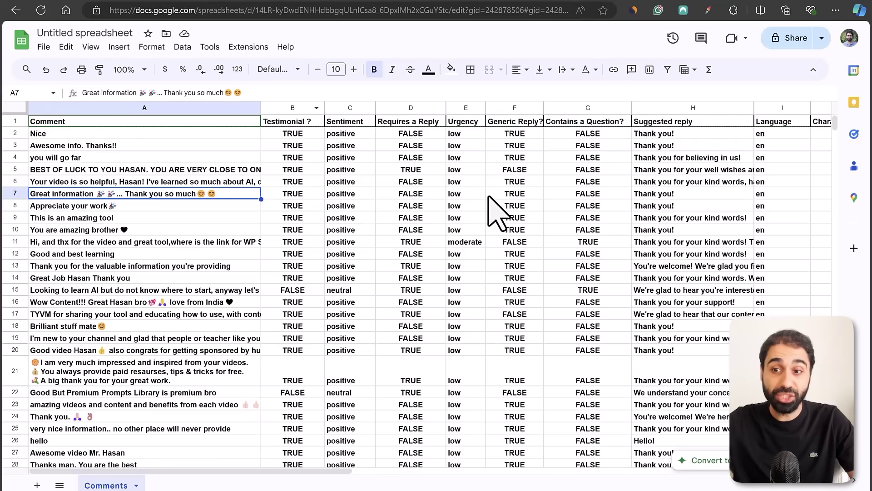
{"action": "scroll", "coordinate": [497, 211], "scroll_direction": "down", "scroll_amount": 15}
{"action": "scroll", "coordinate": [678, 218], "scroll_direction": "down", "scroll_amount": 8}
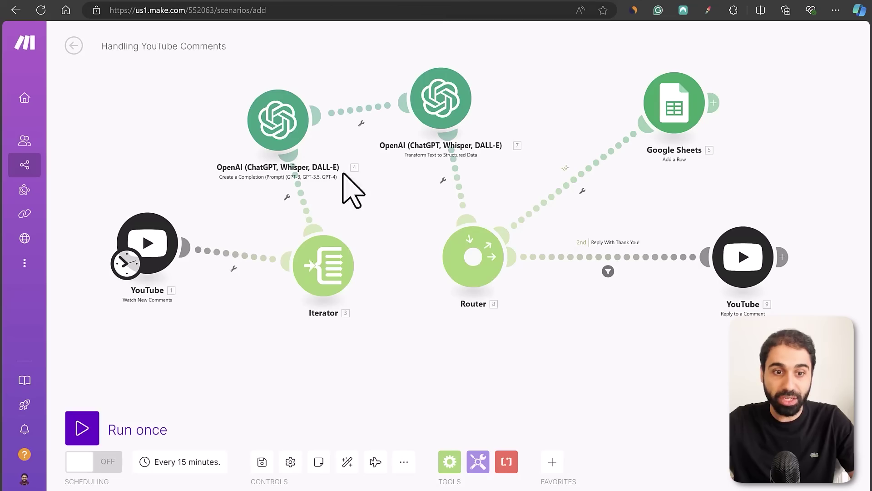
Run the scenario once, logging 10 comments to Google Sheets and posting 4 replies.
{"action": "left_click", "coordinate": [79, 431]}
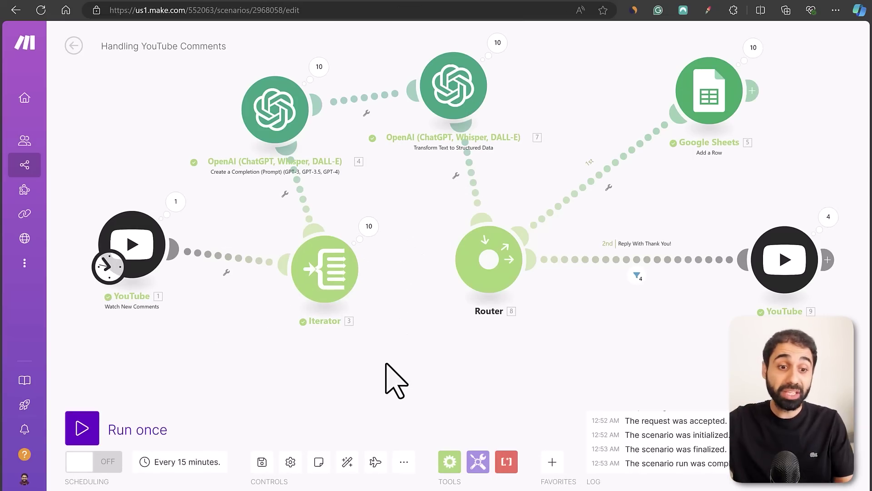
Switch scheduling on at every 15 minutes and close the Schedule setting dialog unchanged.
{"action": "left_click", "coordinate": [102, 473]}
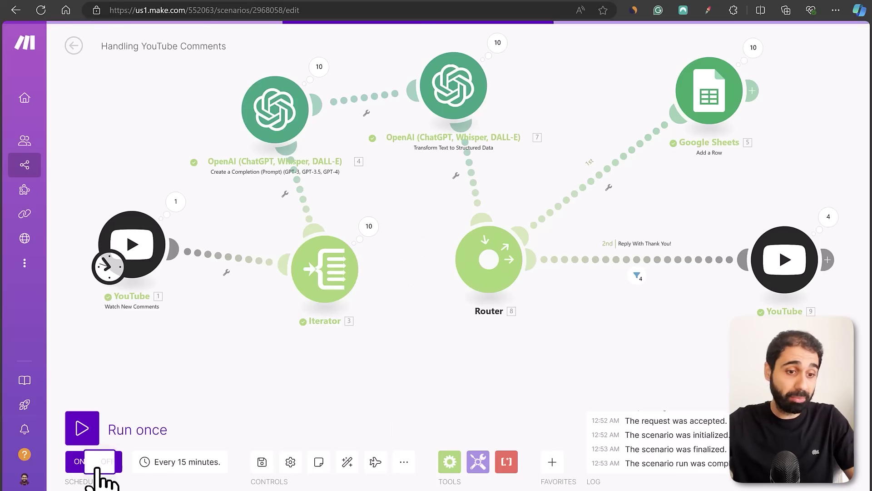
{"action": "left_click", "coordinate": [191, 463]}
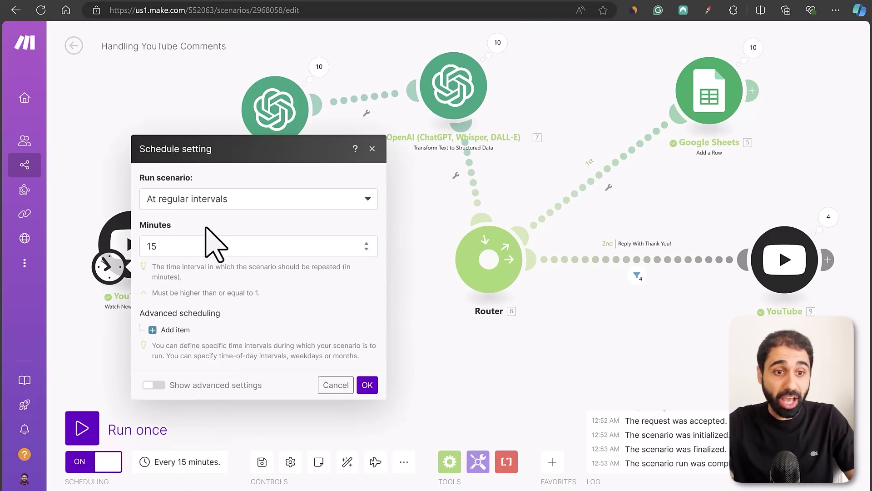
{"action": "left_click", "coordinate": [182, 199]}
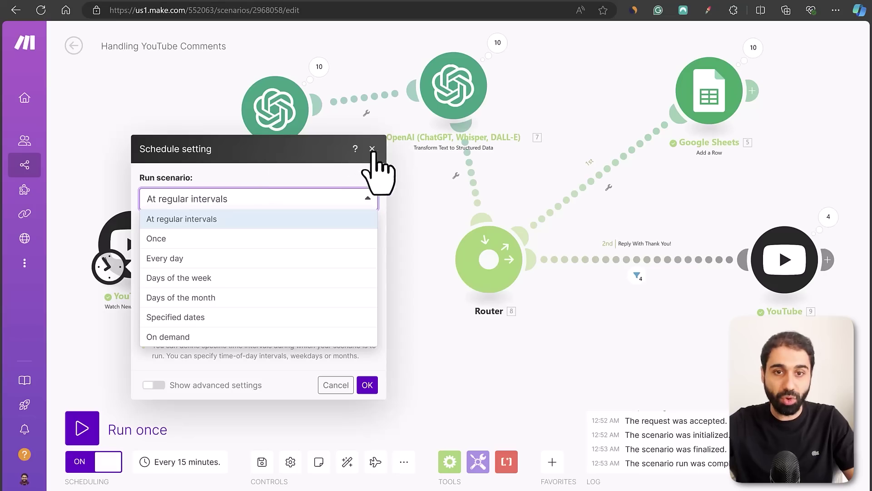
{"action": "left_click", "coordinate": [372, 149]}
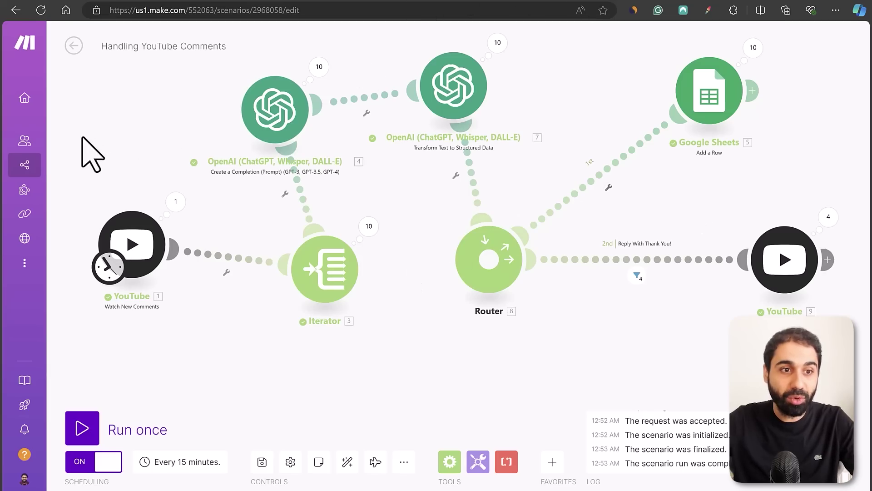
Create a new scenario with a YouTube Watch New Comments trigger using the saved YouTube connection.
{"action": "left_click", "coordinate": [37, 167]}
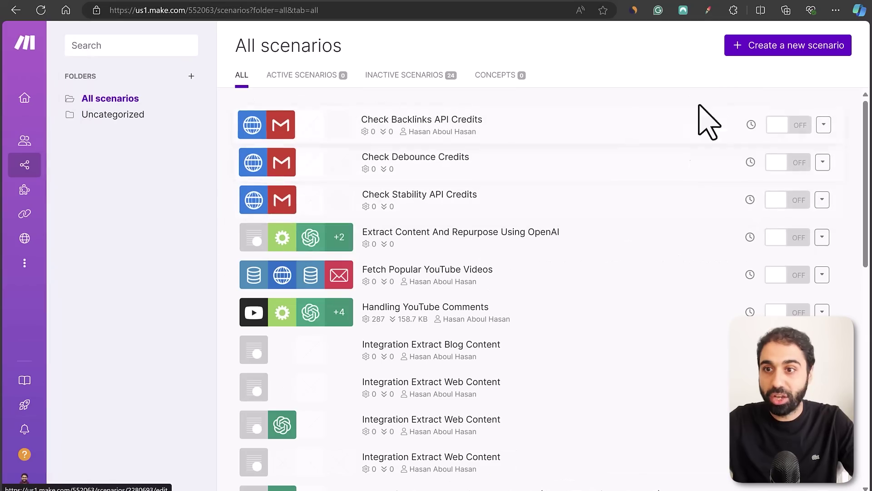
{"action": "left_click", "coordinate": [763, 50]}
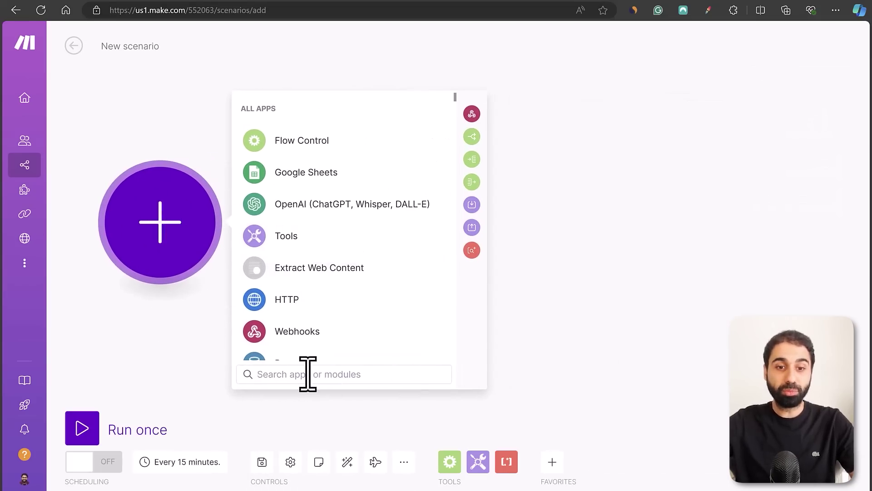
{"action": "type", "text": "you"}
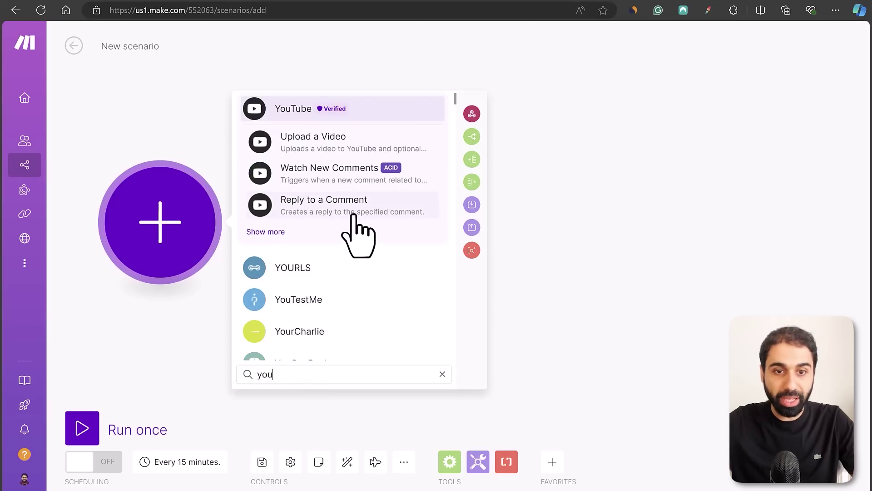
{"action": "left_click", "coordinate": [320, 175]}
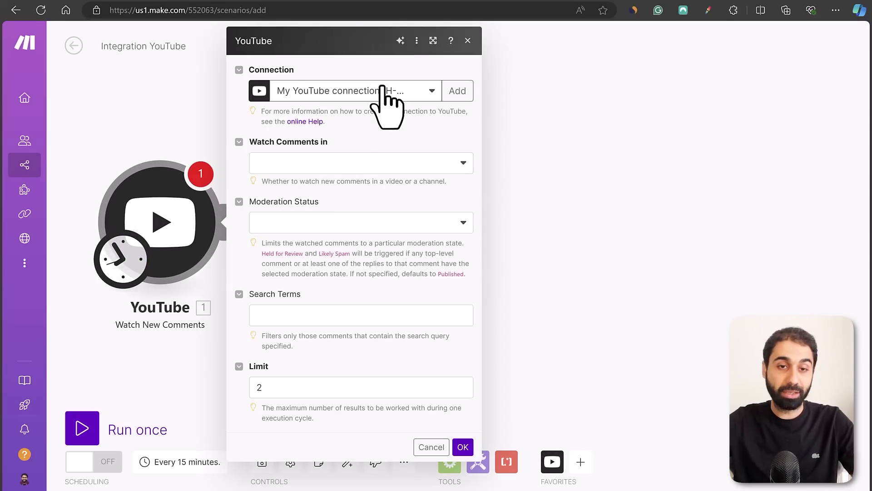
{"action": "left_click", "coordinate": [457, 91]}
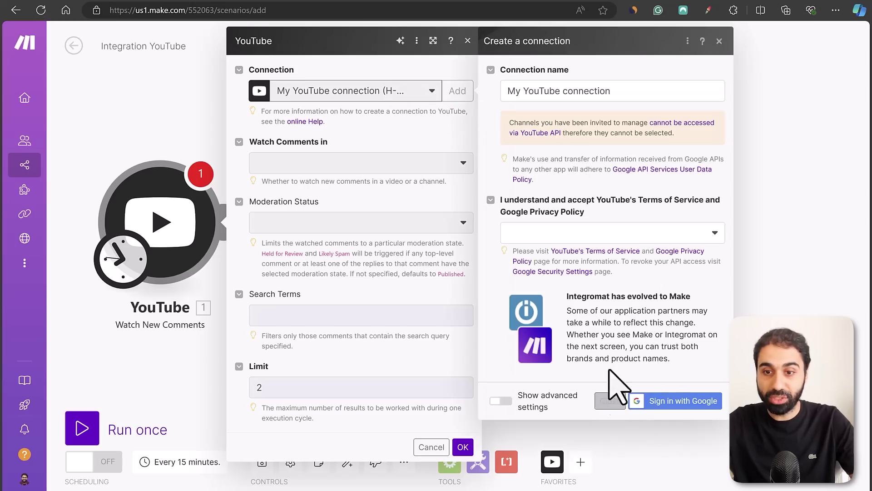
{"action": "left_click", "coordinate": [610, 400]}
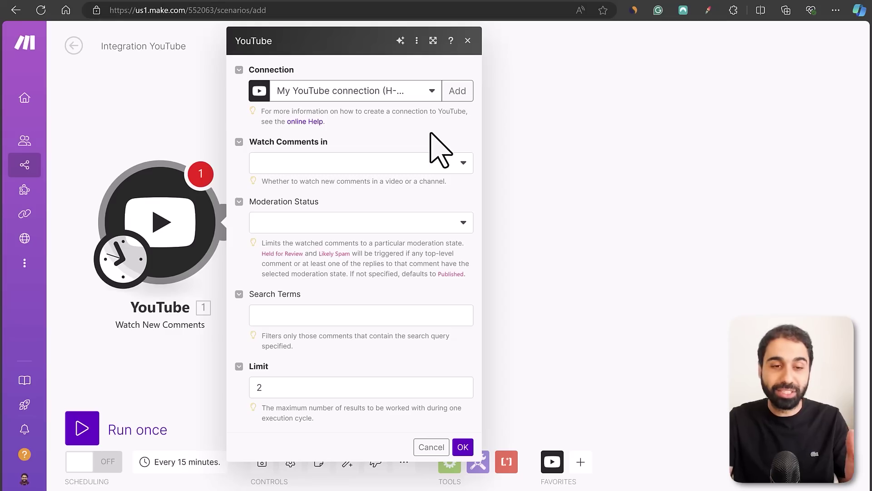
Set the trigger to watch Published comments on the saved channel ID, limit 10, and save.
{"action": "left_click", "coordinate": [348, 168]}
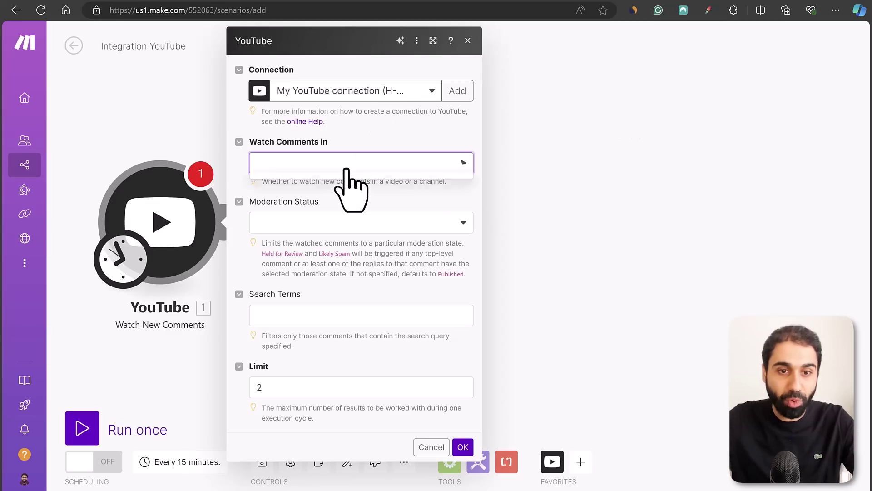
{"action": "left_click", "coordinate": [327, 202]}
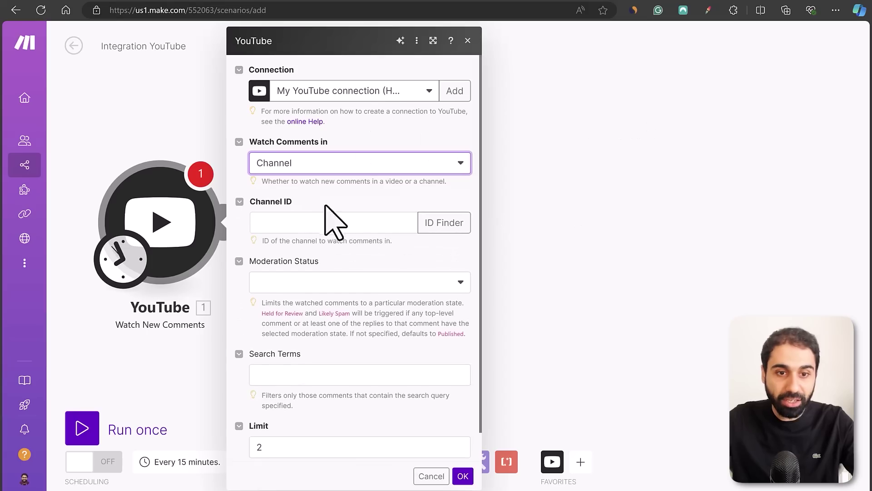
{"action": "left_click", "coordinate": [304, 222]}
{"action": "left_click", "coordinate": [331, 263]}
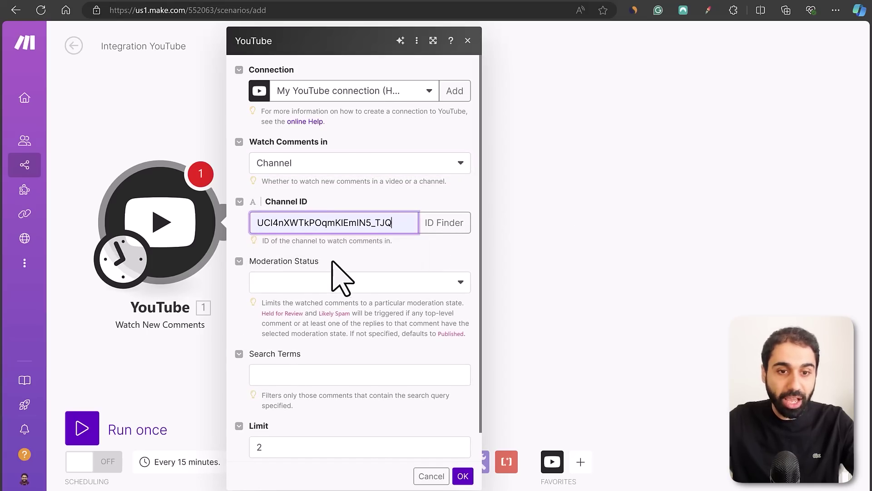
{"action": "left_click", "coordinate": [434, 284]}
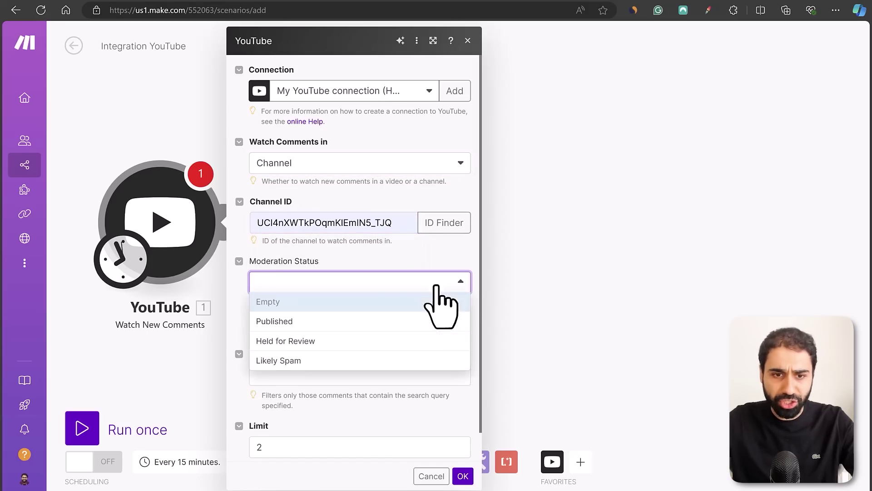
{"action": "left_click", "coordinate": [315, 319]}
{"action": "scroll", "coordinate": [443, 347], "scroll_direction": "down", "scroll_amount": 1}
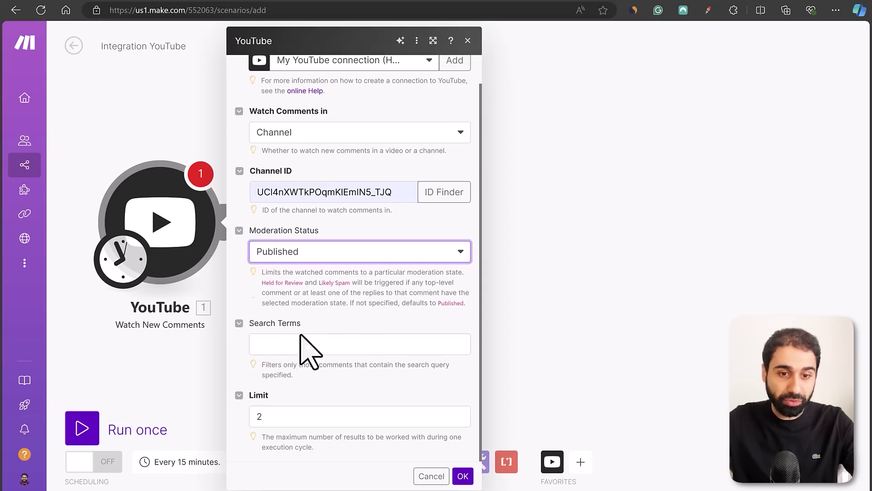
{"action": "left_click", "coordinate": [303, 416]}
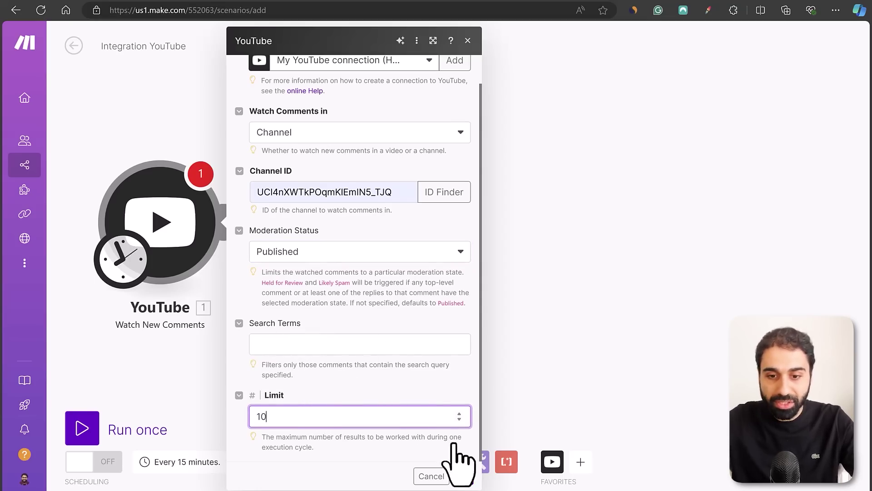
{"action": "left_click", "coordinate": [463, 475]}
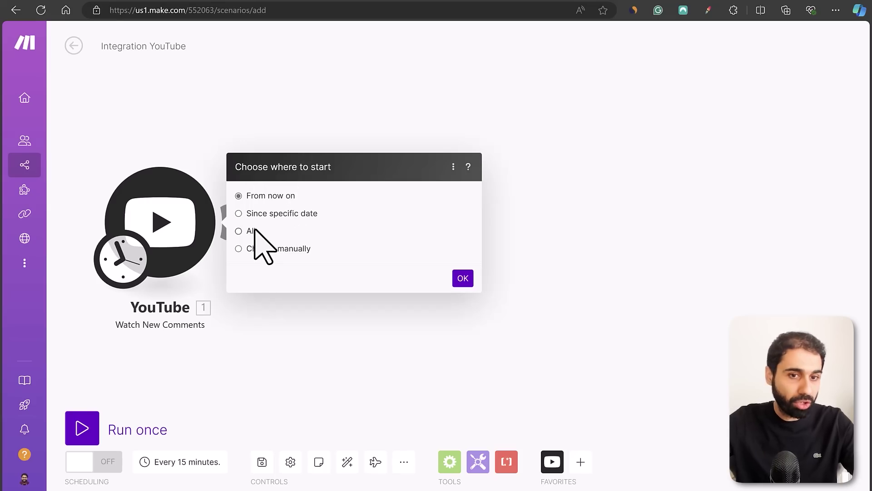
Start from new comments from now on, then run the scenario once to test the trigger.
{"action": "left_click", "coordinate": [463, 278]}
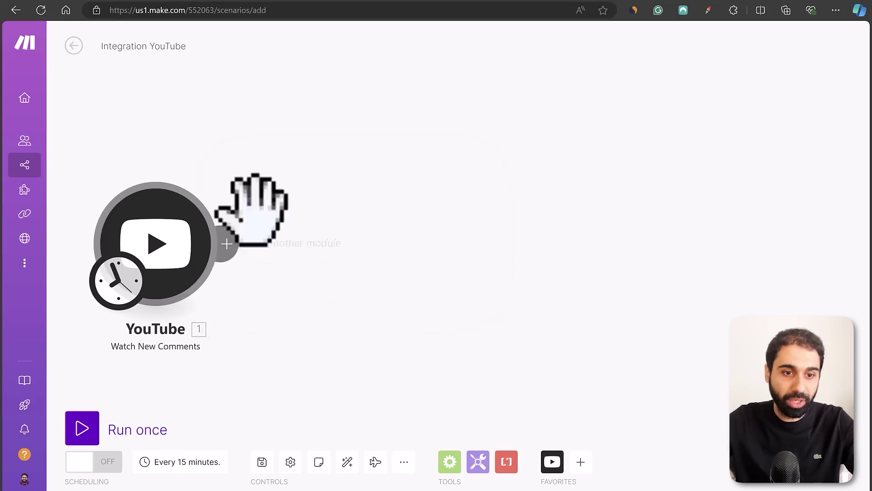
{"action": "left_click", "coordinate": [227, 243]}
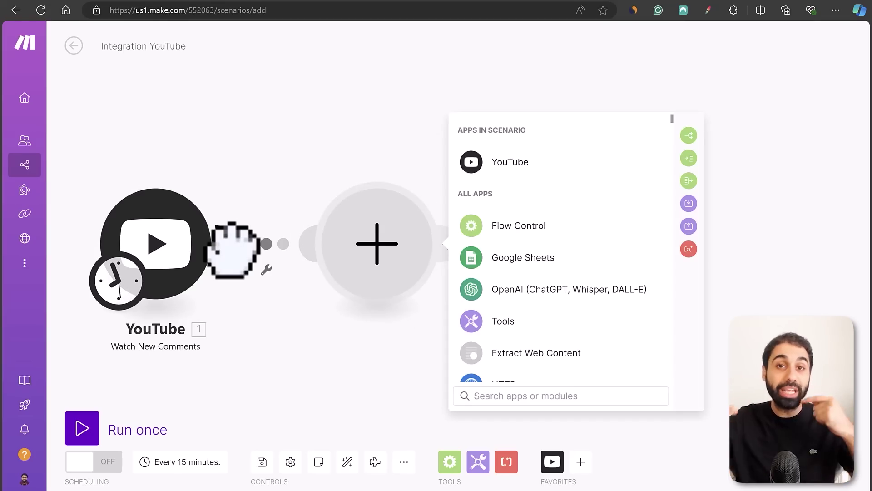
{"action": "left_click", "coordinate": [291, 178]}
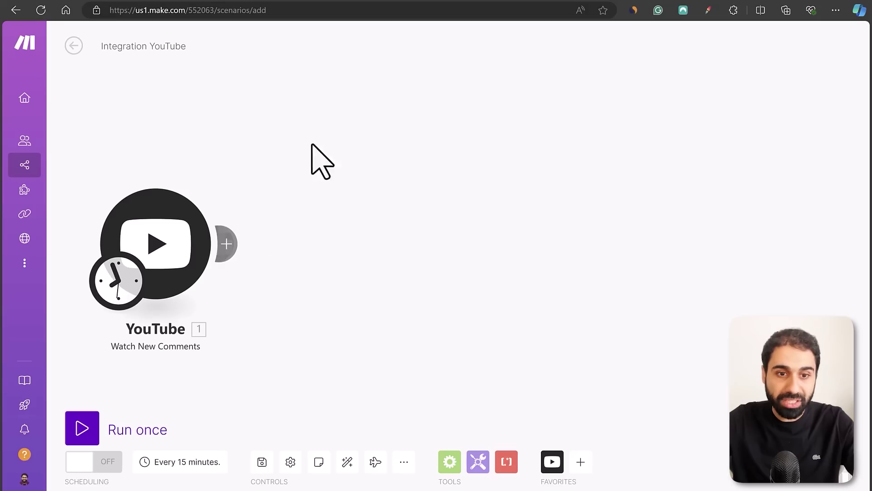
{"action": "left_click", "coordinate": [86, 427]}
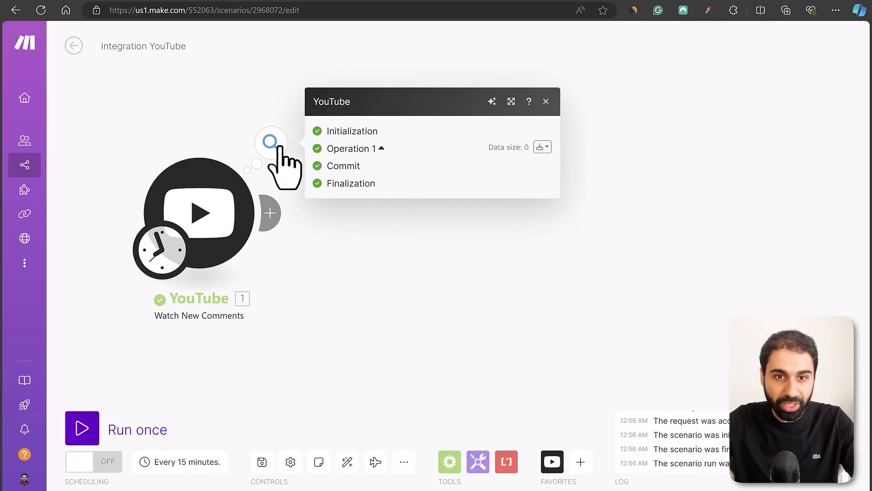
Inspect the trigger's comment output, collapse Bundles 1–3, and close the inspector.
{"action": "left_click", "coordinate": [393, 159]}
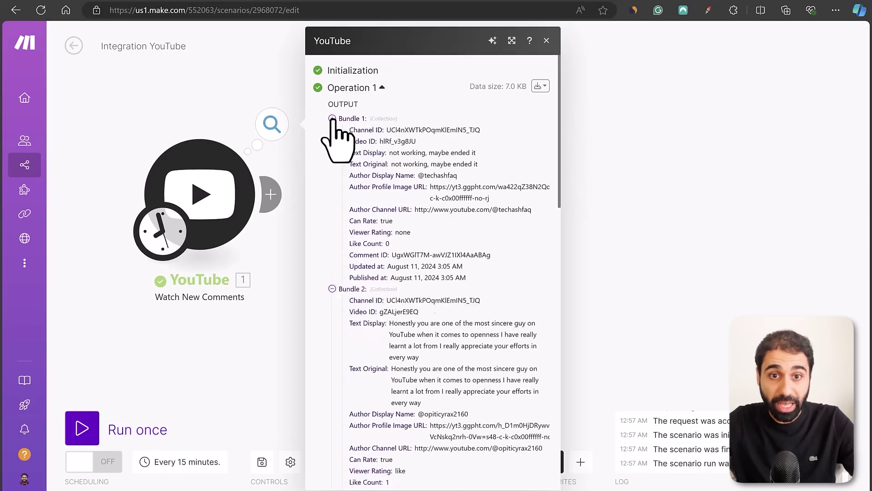
{"action": "left_click", "coordinate": [332, 119]}
{"action": "left_click", "coordinate": [332, 130]}
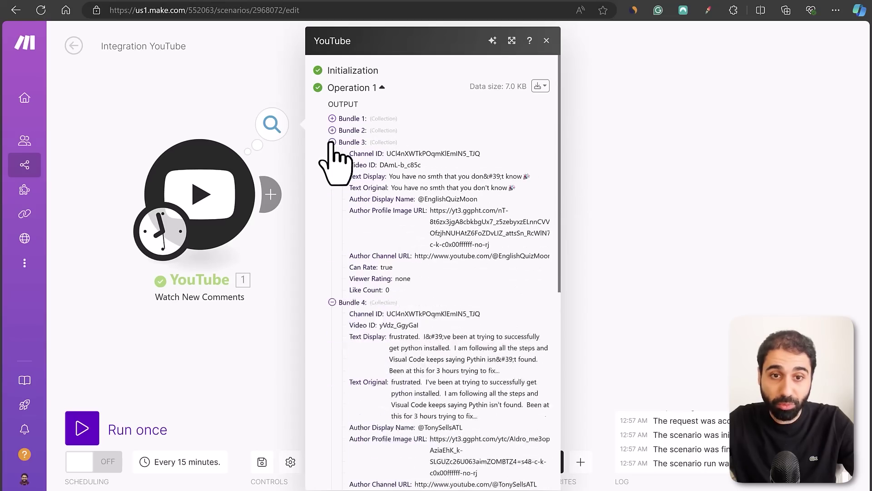
{"action": "left_click", "coordinate": [332, 142]}
{"action": "left_click", "coordinate": [584, 201]}
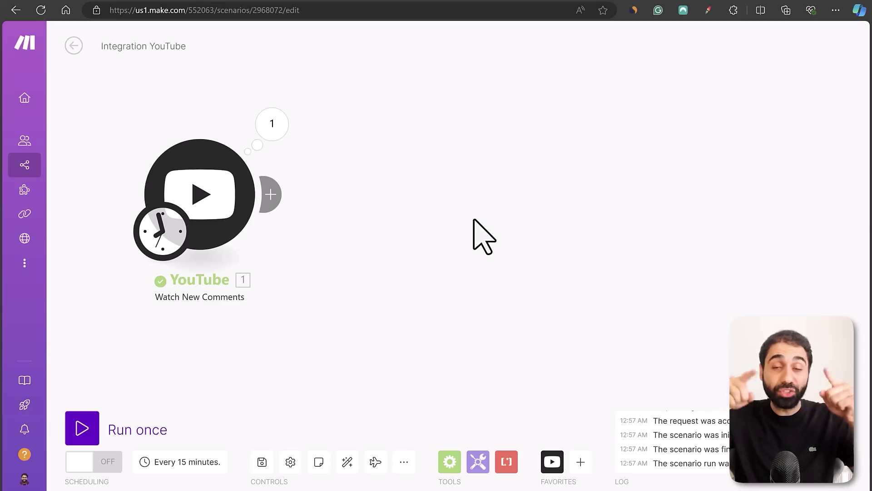
Add a Flow Control Iterator after the trigger, mapping Text Original and Comment ID into Array.
{"action": "left_click", "coordinate": [272, 194]}
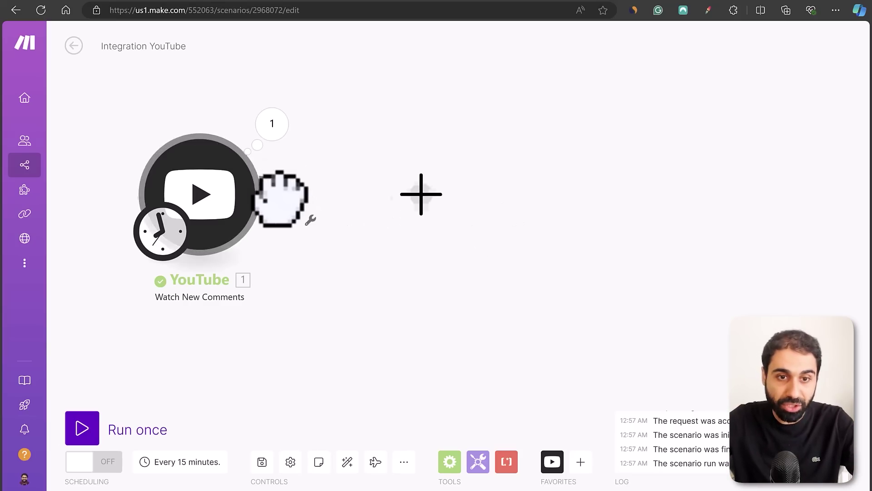
{"action": "left_click", "coordinate": [611, 176]}
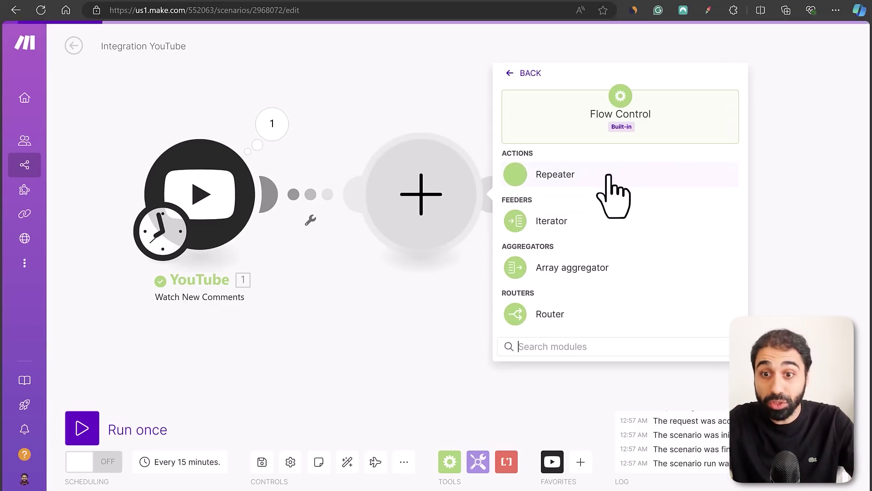
{"action": "left_click", "coordinate": [586, 217]}
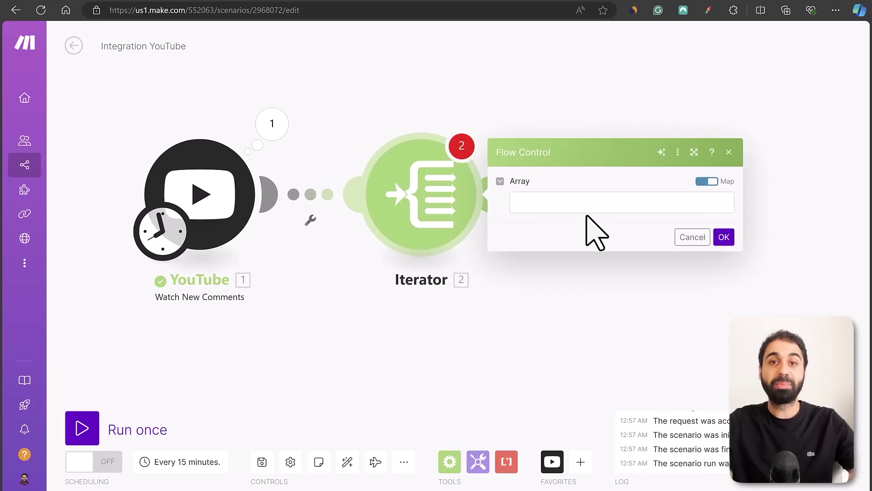
{"action": "left_click", "coordinate": [587, 208]}
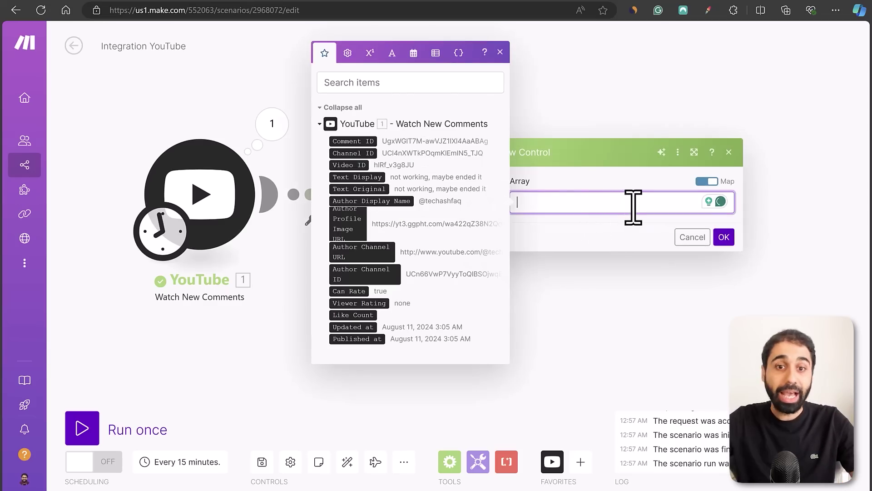
{"action": "left_click", "coordinate": [371, 189]}
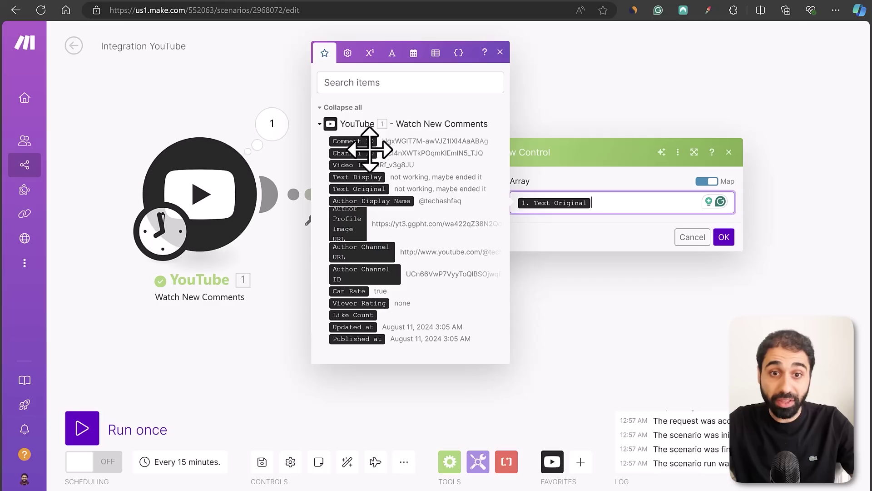
{"action": "left_click", "coordinate": [363, 140]}
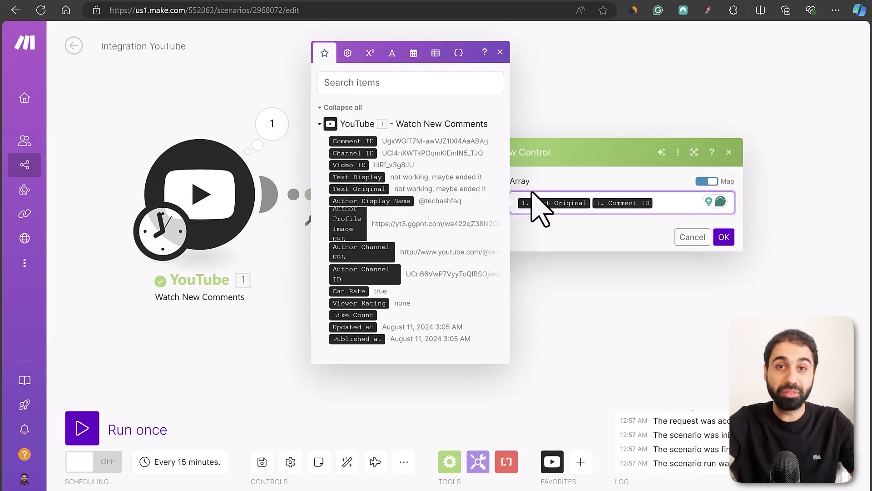
{"action": "left_click", "coordinate": [619, 265]}
{"action": "left_click_drag", "start_coordinate": [197, 277], "coordinate": [191, 303]}
{"action": "left_click_drag", "start_coordinate": [413, 205], "coordinate": [370, 311]}
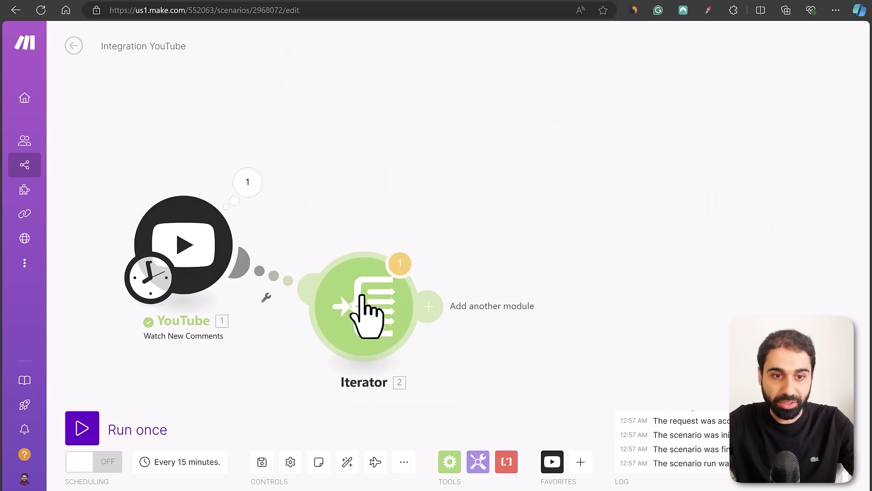
{"action": "left_click_drag", "start_coordinate": [189, 269], "coordinate": [170, 269]}
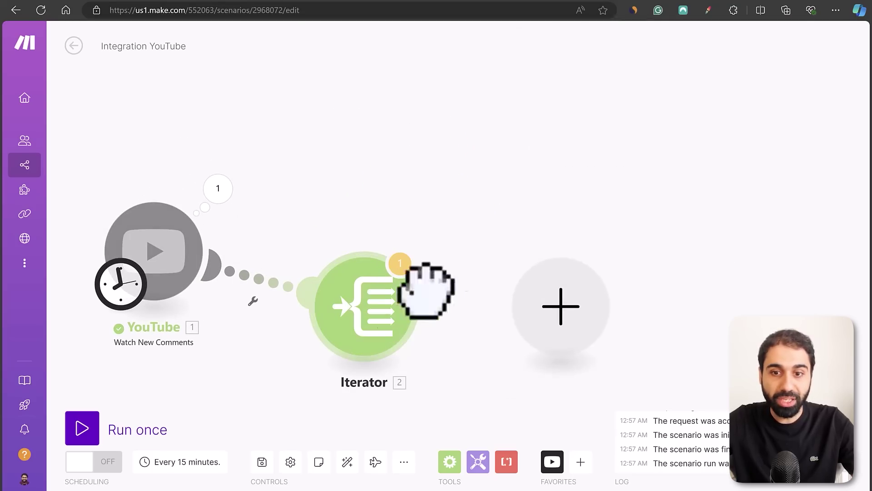
Add an OpenAI Create a Completion module after the Iterator using the gpt-4-0613 model.
{"action": "left_click", "coordinate": [436, 311]}
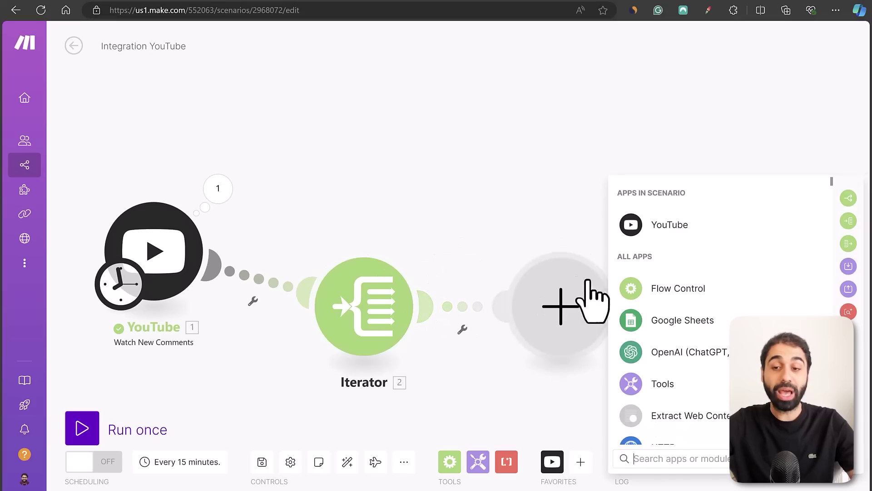
{"action": "left_click", "coordinate": [703, 359]}
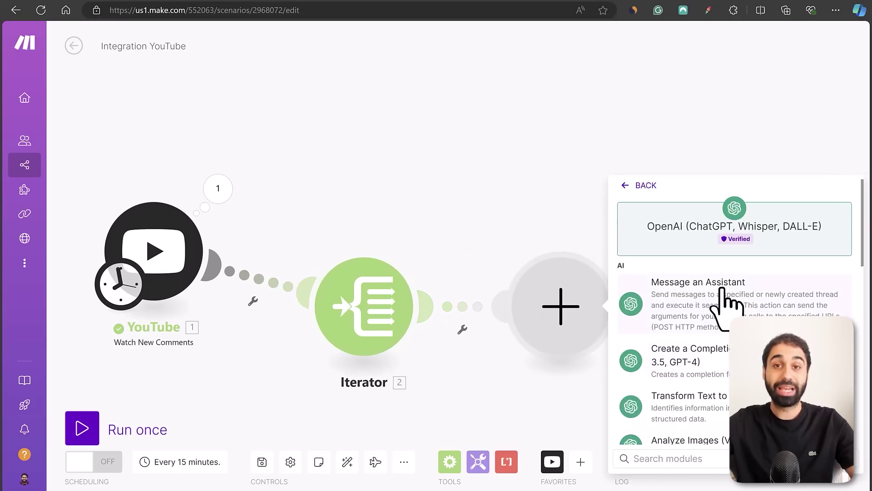
{"action": "left_click", "coordinate": [697, 372]}
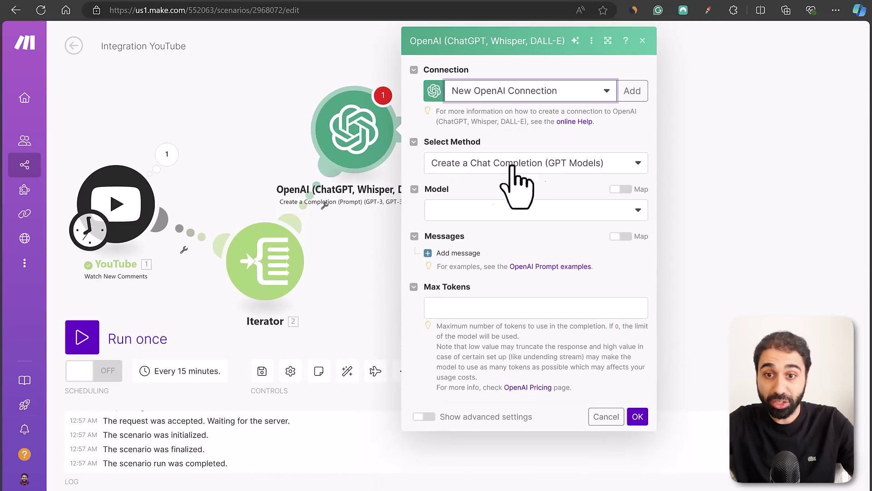
{"action": "left_click", "coordinate": [527, 212]}
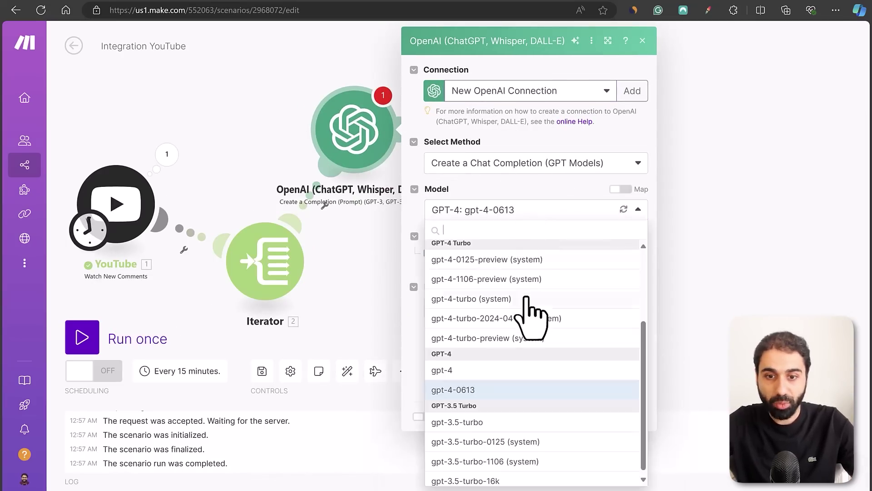
{"action": "left_click", "coordinate": [482, 386]}
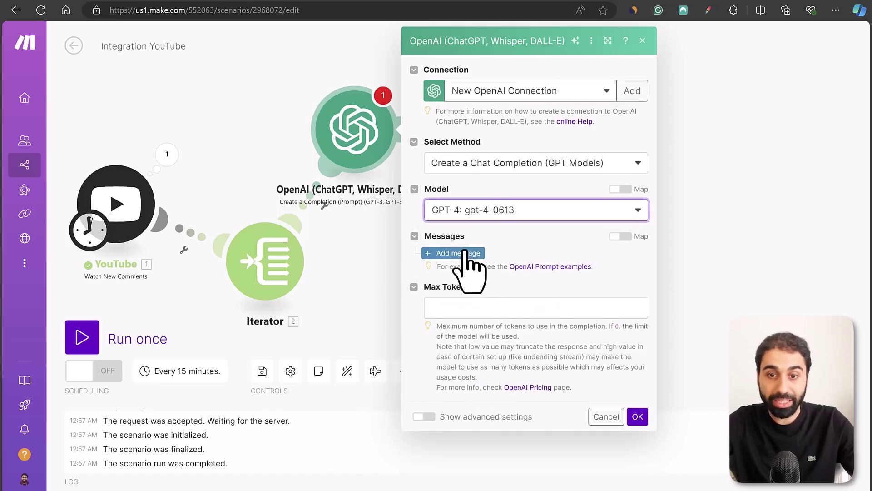
Add two prompt messages: Message 1 as System and Message 2 as User.
{"action": "left_click", "coordinate": [465, 252]}
{"action": "left_click", "coordinate": [492, 293]}
{"action": "left_click", "coordinate": [491, 310]}
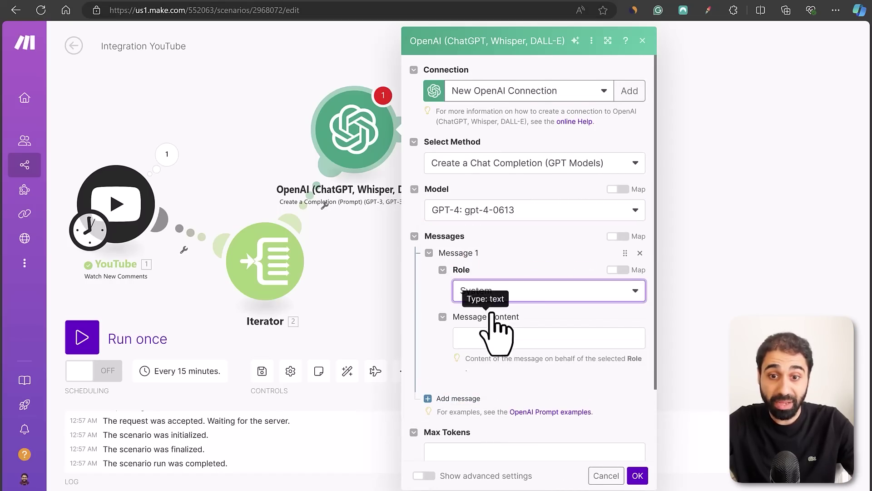
{"action": "left_click", "coordinate": [466, 398]}
{"action": "left_click", "coordinate": [500, 436]}
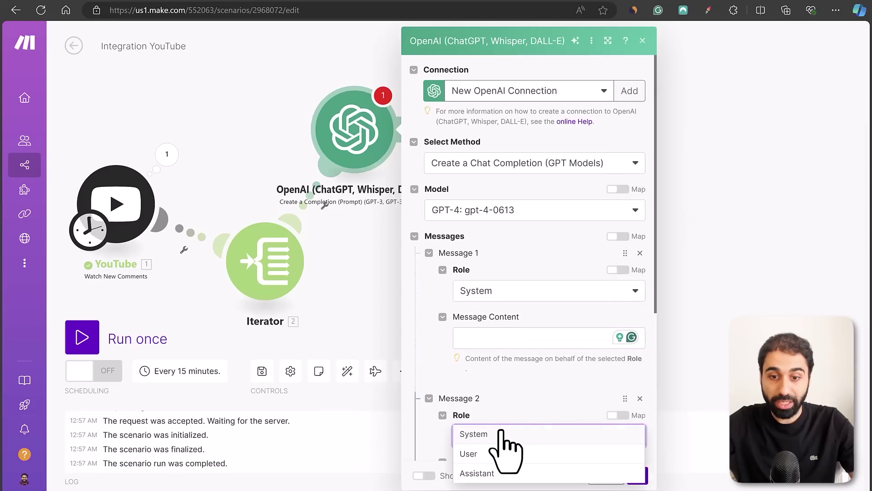
{"action": "left_click", "coordinate": [499, 452]}
{"action": "scroll", "coordinate": [532, 387], "scroll_direction": "down", "scroll_amount": 3}
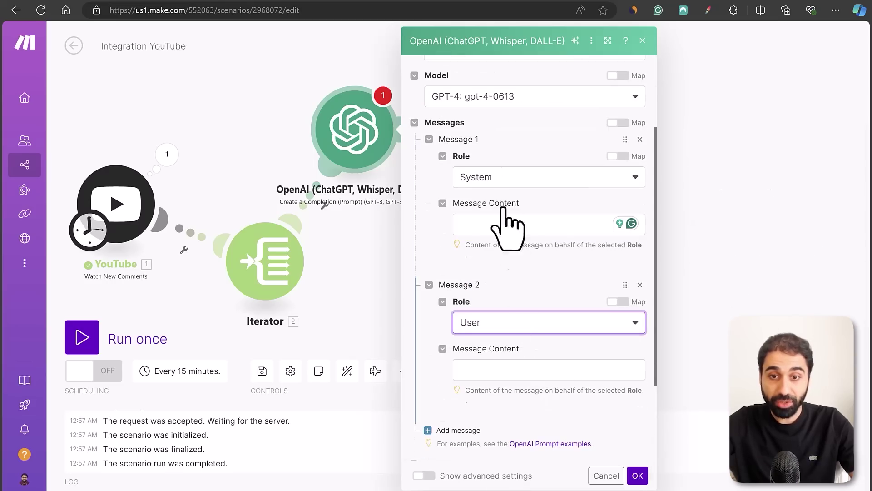
{"action": "left_click", "coordinate": [545, 210]}
Paste the JSON-format instruction into Message 1 and remove the stray space before can_be_testimonial.
{"action": "left_click", "coordinate": [483, 223]}
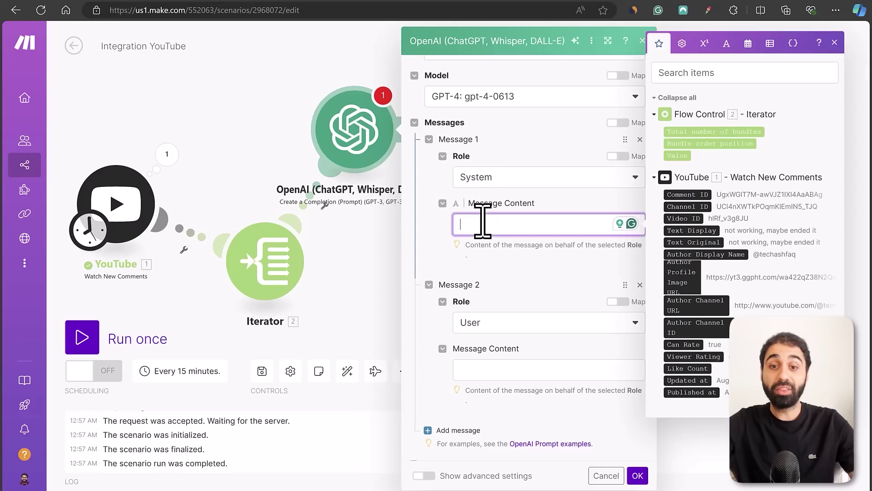
{"action": "type", "text": "RETURN A JSON OBJECT ONLY IN THIS FORMAT: { \"can_be_testimonial\": true,   \"sentiment\": \"positive\",   \"requires_reply\": true,   \"urgency\": \"moderate\",   \"question_detection\": false,   \"can_have_generic_reply\": false,   \"suggested_reply\": \"Thank you!\",   \"comment_language\": \"en\",   \"character_count\": 15 }"}
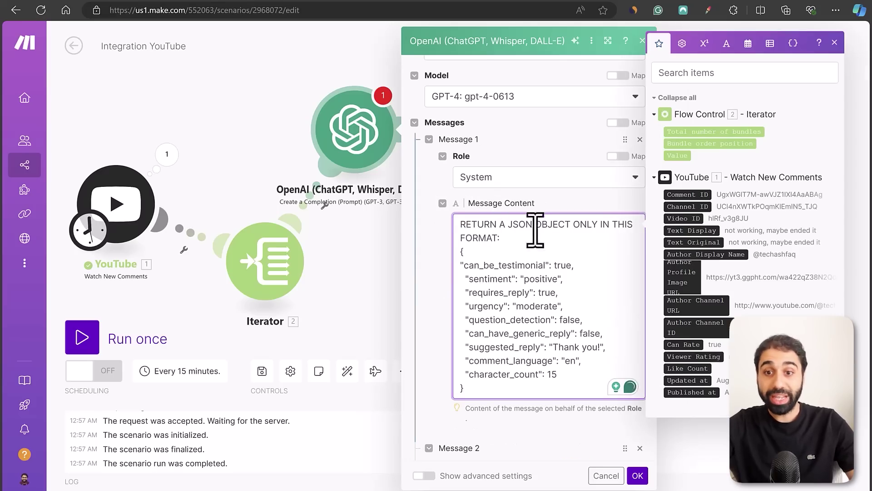
{"action": "left_click_drag", "start_coordinate": [506, 223], "coordinate": [577, 219]}
{"action": "left_click", "coordinate": [576, 222]}
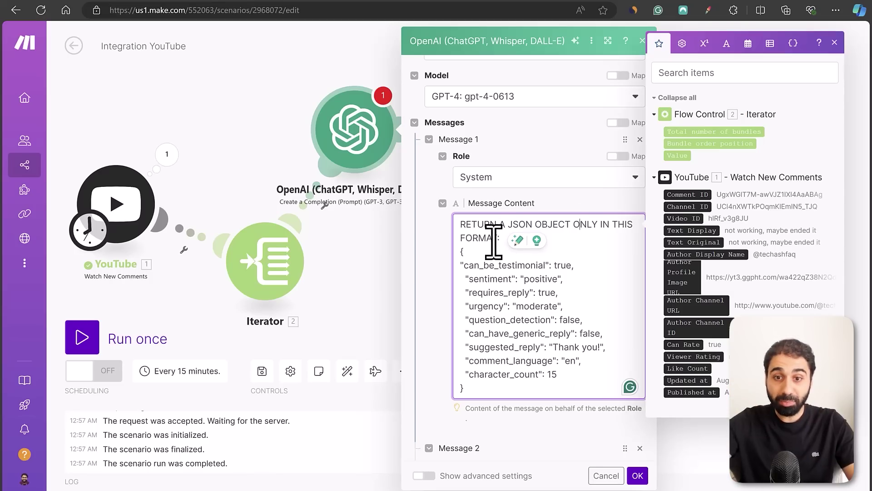
{"action": "left_click", "coordinate": [461, 262]}
{"action": "key", "text": "BackSpace"}
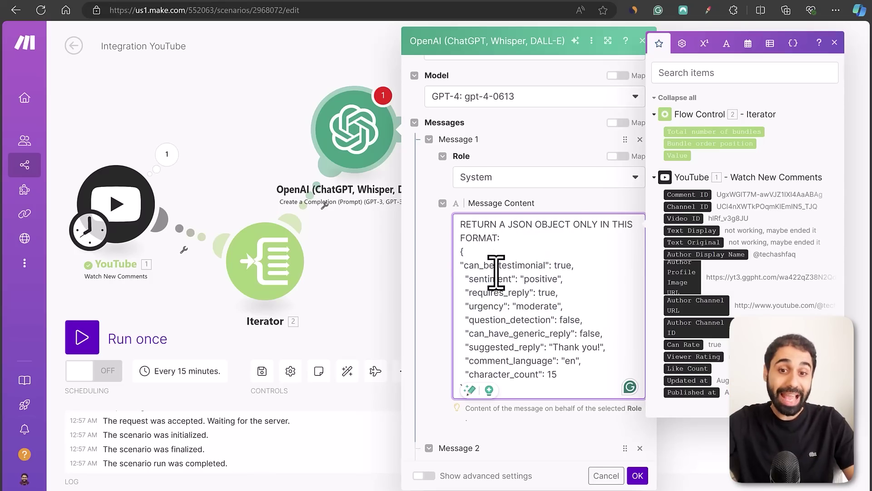
{"action": "double_click", "coordinate": [485, 293]}
{"action": "left_click", "coordinate": [502, 312]}
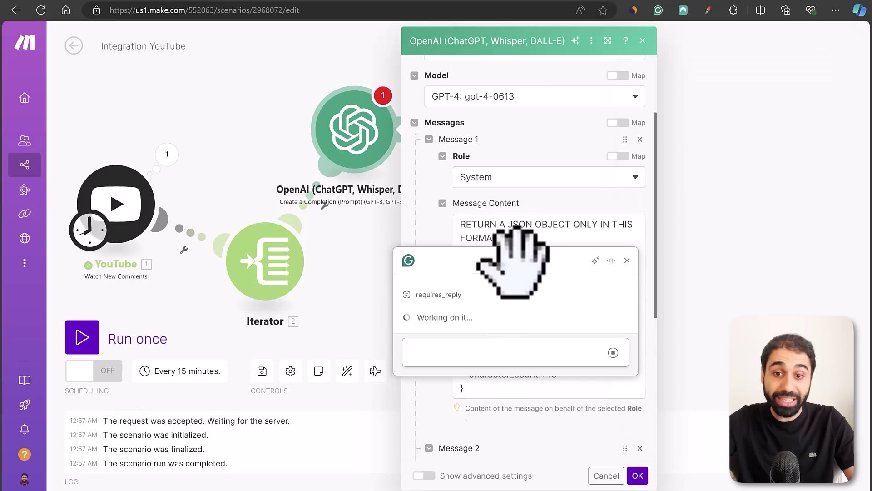
{"action": "left_click", "coordinate": [627, 261]}
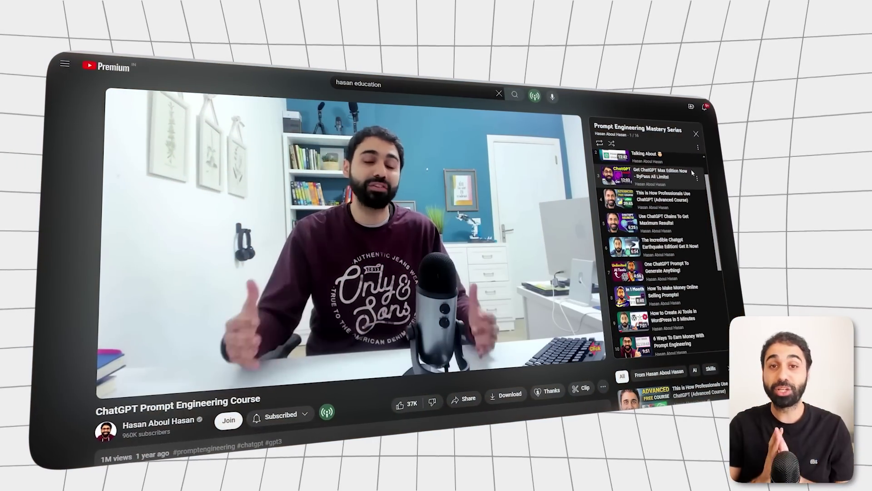
Scroll through the prompt-engineering course page, then return to Make's Message 2 content field.
{"action": "scroll", "coordinate": [695, 173], "scroll_direction": "down", "scroll_amount": 3}
{"action": "scroll", "coordinate": [702, 170], "scroll_direction": "down", "scroll_amount": 3}
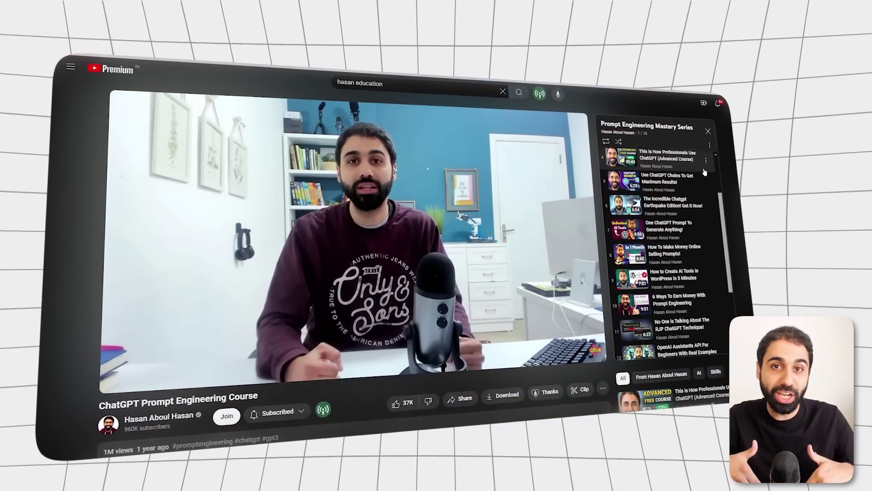
{"action": "scroll", "coordinate": [718, 169], "scroll_direction": "down", "scroll_amount": 2}
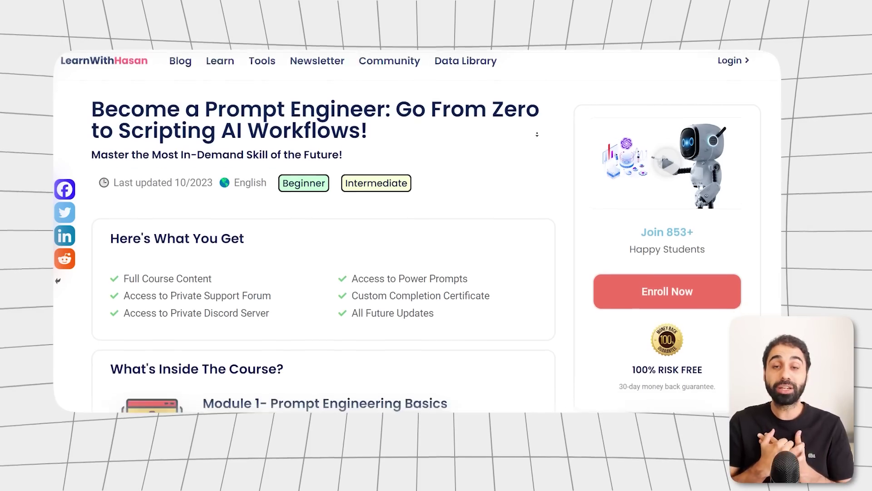
{"action": "scroll", "coordinate": [537, 134], "scroll_direction": "down", "scroll_amount": 5}
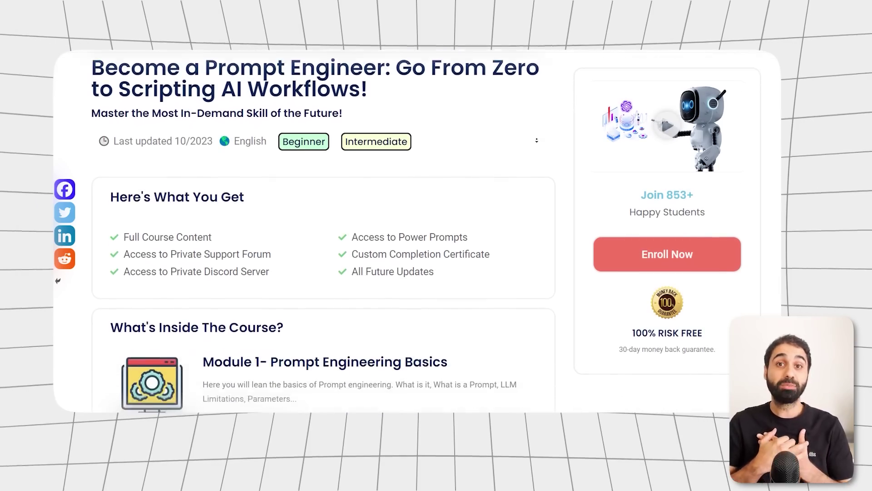
{"action": "scroll", "coordinate": [533, 144], "scroll_direction": "down", "scroll_amount": 5}
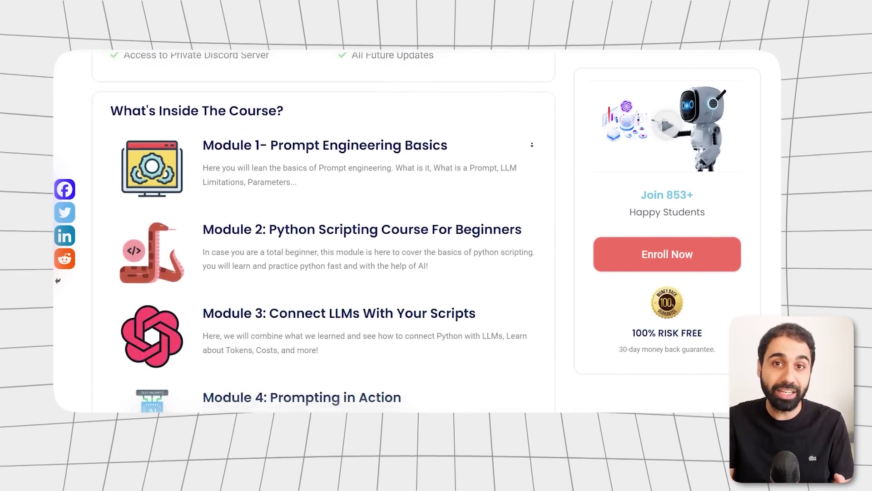
{"action": "scroll", "coordinate": [524, 134], "scroll_direction": "down", "scroll_amount": 3}
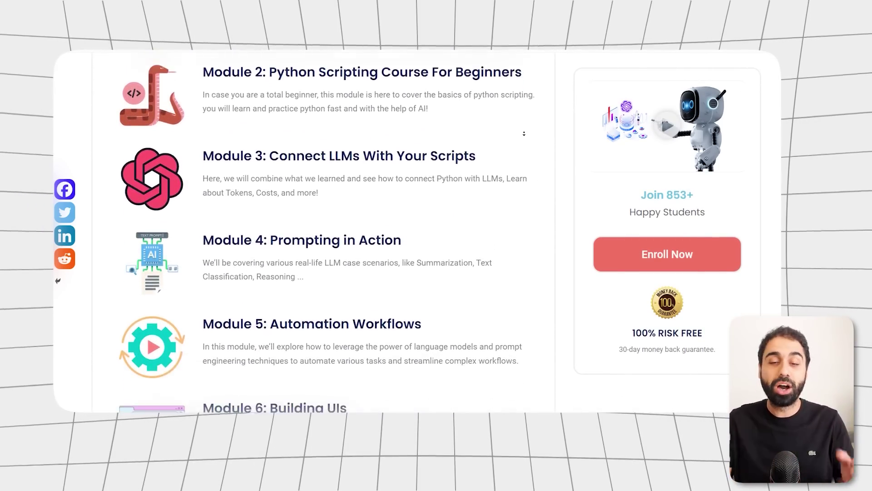
{"action": "scroll", "coordinate": [523, 137], "scroll_direction": "down", "scroll_amount": 7}
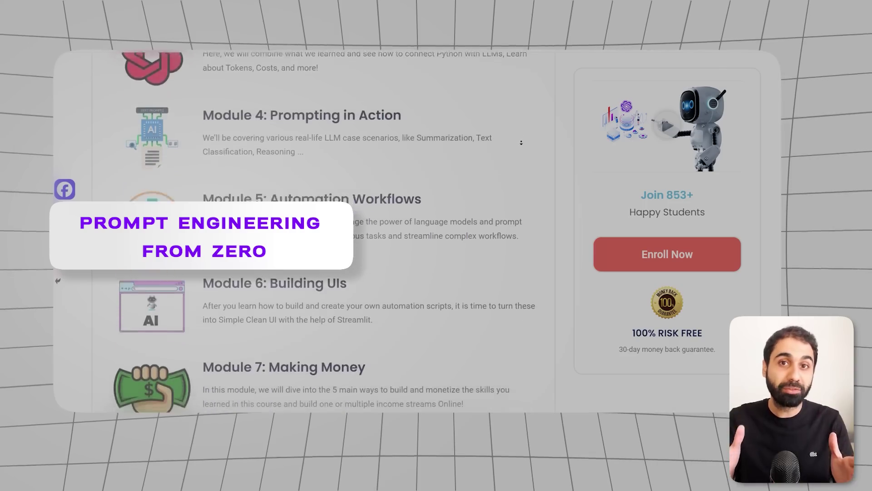
{"action": "scroll", "coordinate": [520, 154], "scroll_direction": "down", "scroll_amount": 3}
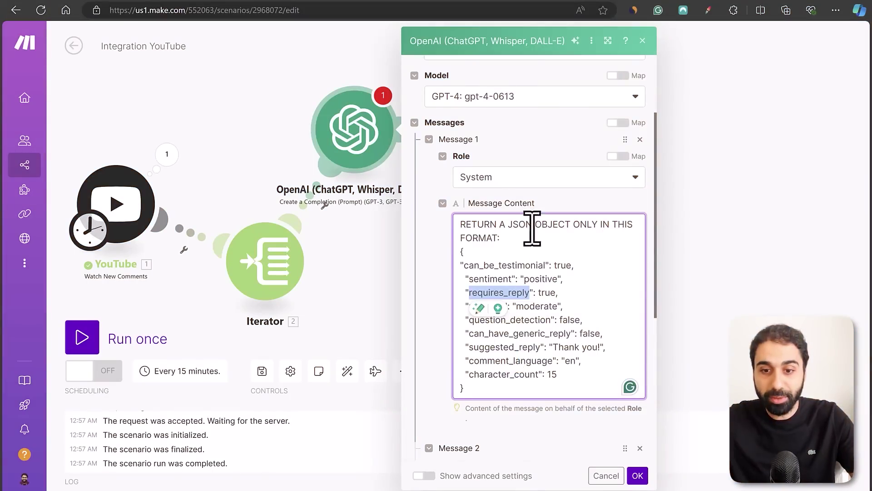
{"action": "scroll", "coordinate": [528, 272], "scroll_direction": "down", "scroll_amount": 5}
{"action": "left_click", "coordinate": [526, 304]}
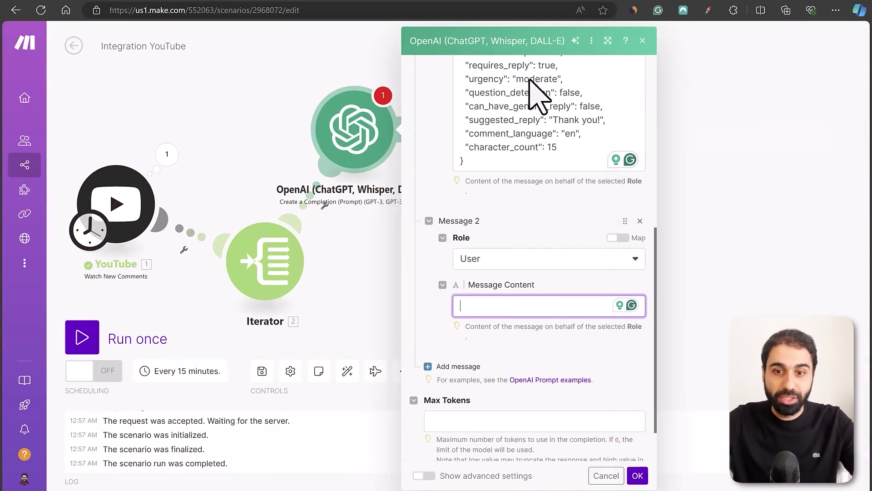
Paste the nine-point YouTube comment-analysis prompt into the User message content.
{"action": "key", "text": "ctrl+v"}
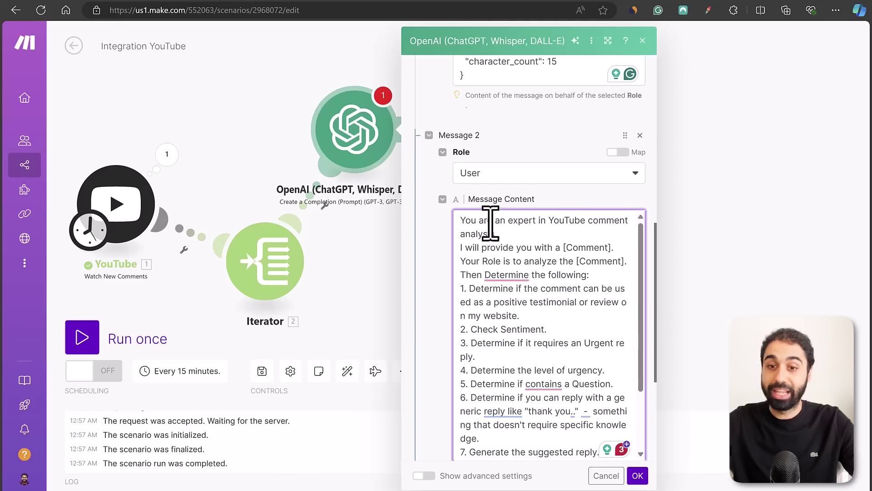
{"action": "left_click_drag", "start_coordinate": [491, 223], "coordinate": [595, 225]}
{"action": "left_click", "coordinate": [554, 247]}
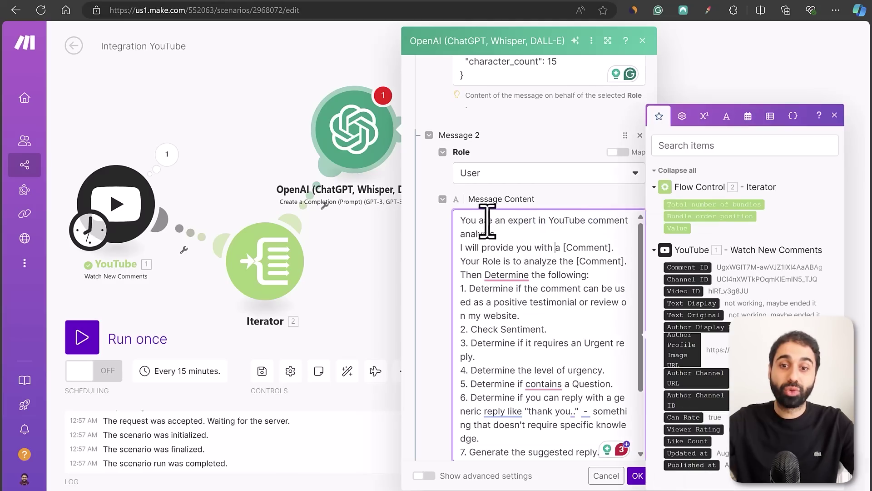
{"action": "left_click_drag", "start_coordinate": [490, 224], "coordinate": [551, 230]}
{"action": "left_click", "coordinate": [559, 257]}
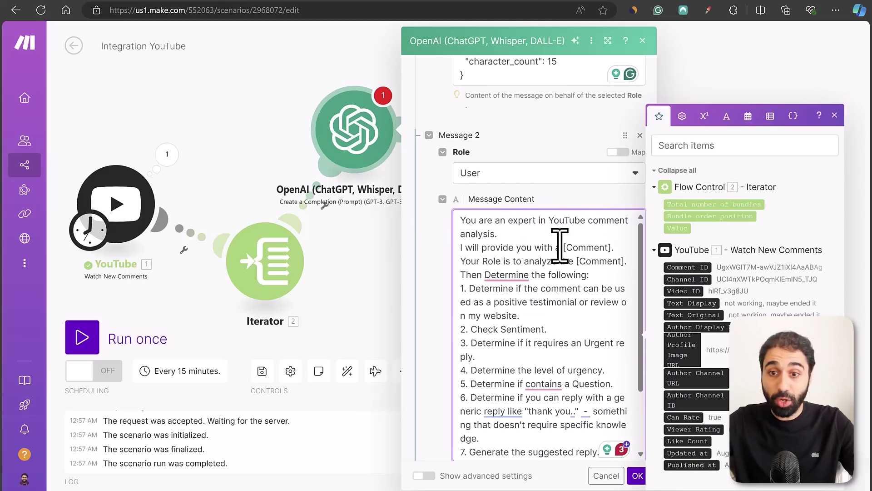
{"action": "scroll", "coordinate": [562, 257], "scroll_direction": "down", "scroll_amount": 2}
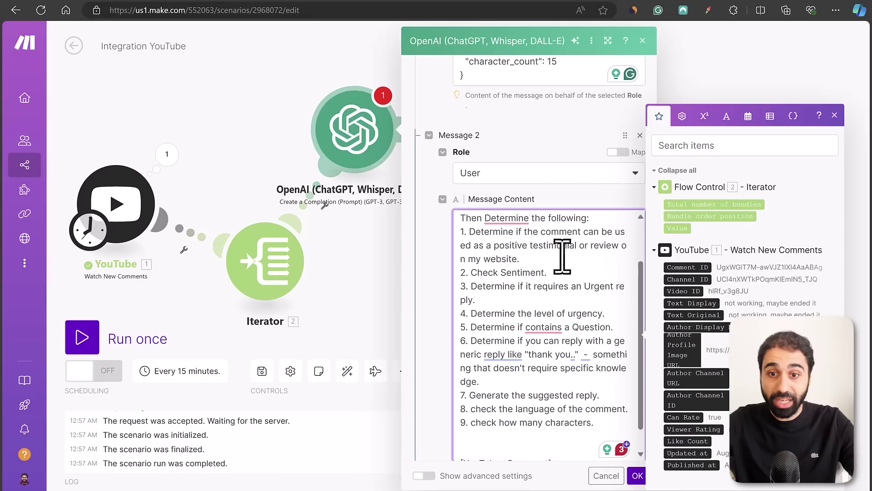
{"action": "left_click_drag", "start_coordinate": [481, 233], "coordinate": [578, 233]}
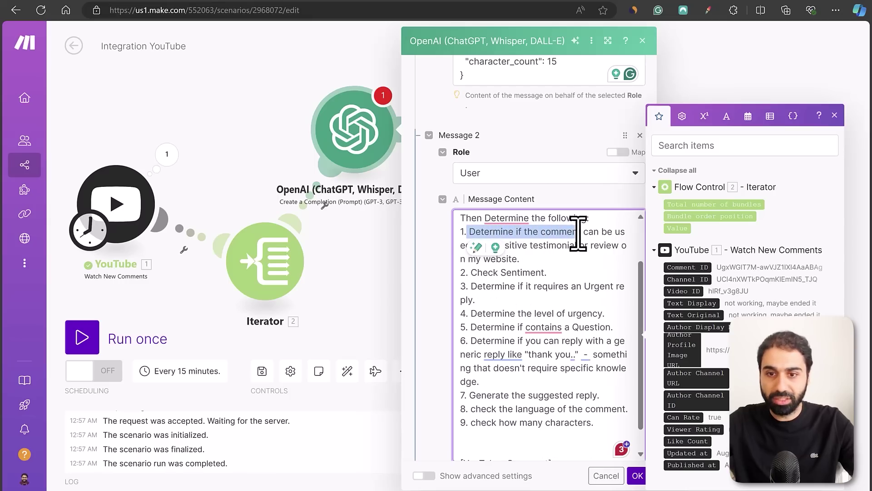
{"action": "left_click", "coordinate": [521, 246]}
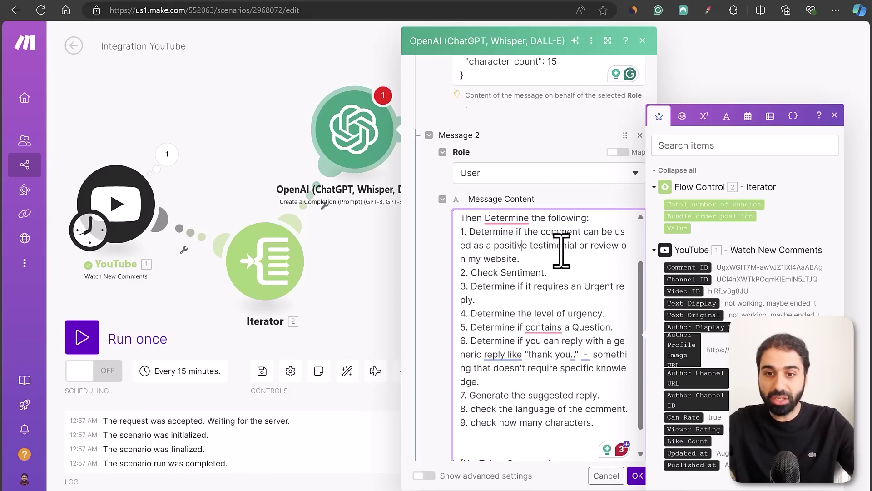
Map Text Original after the [YouTube _Comment]: label at the prompt's end.
{"action": "left_click", "coordinate": [578, 9]}
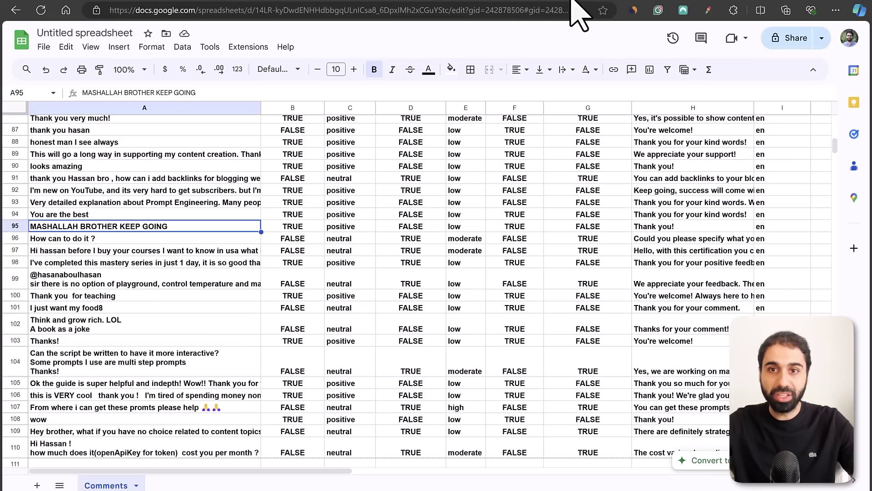
{"action": "left_click", "coordinate": [422, 2]}
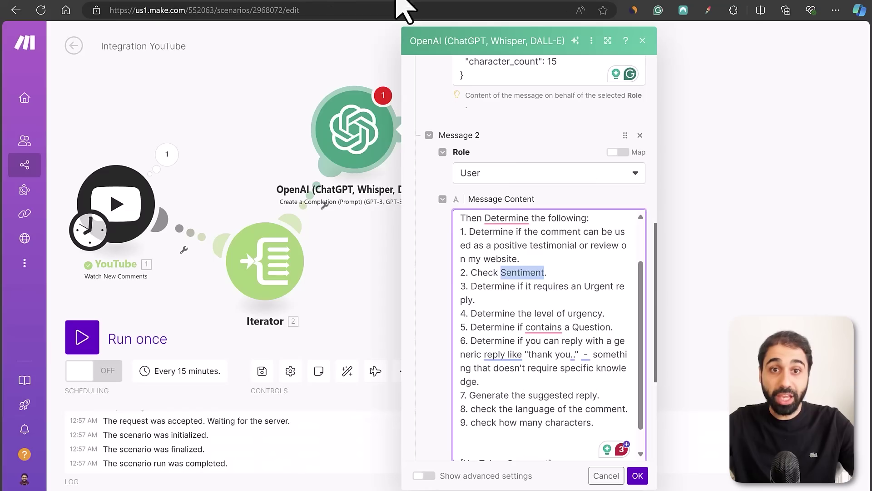
{"action": "scroll", "coordinate": [536, 327], "scroll_direction": "down", "scroll_amount": 1}
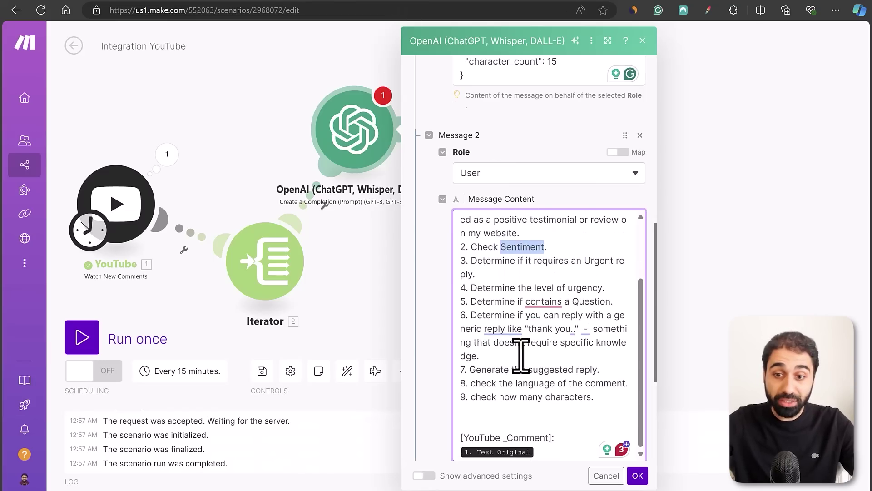
{"action": "left_click", "coordinate": [459, 437]}
{"action": "left_click_drag", "start_coordinate": [486, 436], "coordinate": [560, 432]}
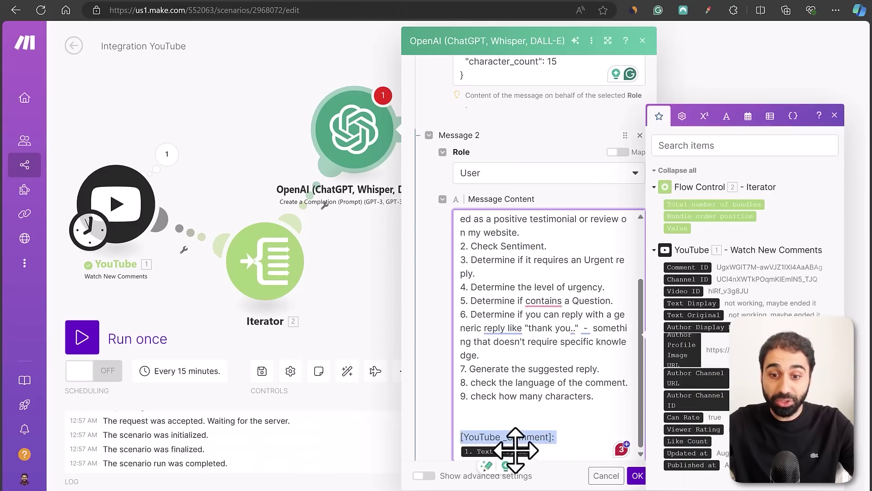
{"action": "left_click", "coordinate": [559, 452]}
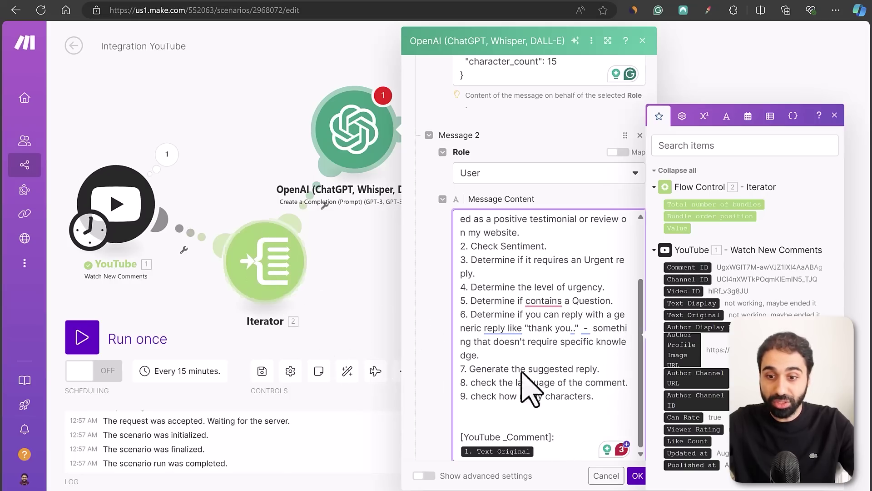
{"action": "left_click", "coordinate": [835, 115]}
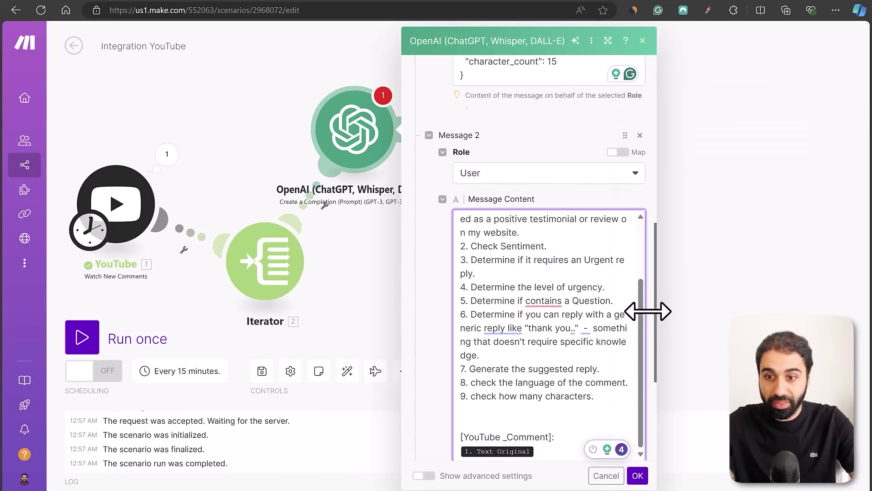
Confirm Max Tokens is 0 and save the OpenAI completion settings.
{"action": "scroll", "coordinate": [648, 318], "scroll_direction": "down", "scroll_amount": 4}
{"action": "left_click", "coordinate": [475, 370]}
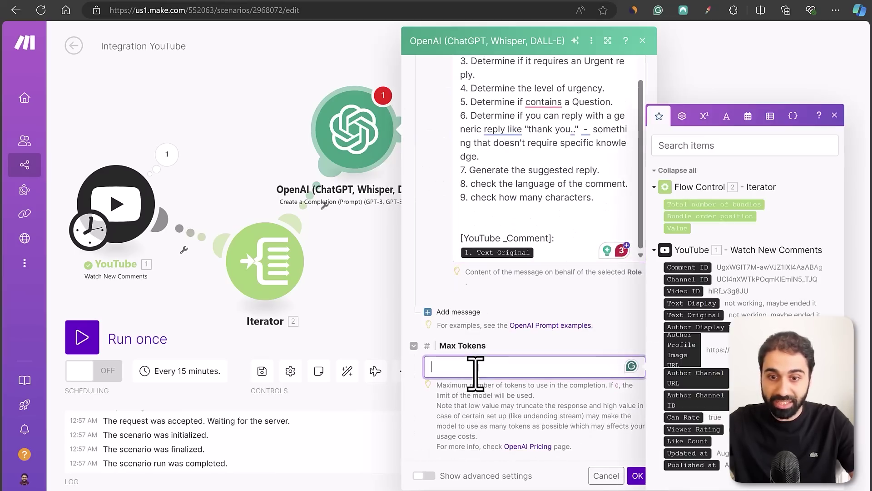
{"action": "left_click", "coordinate": [638, 476]}
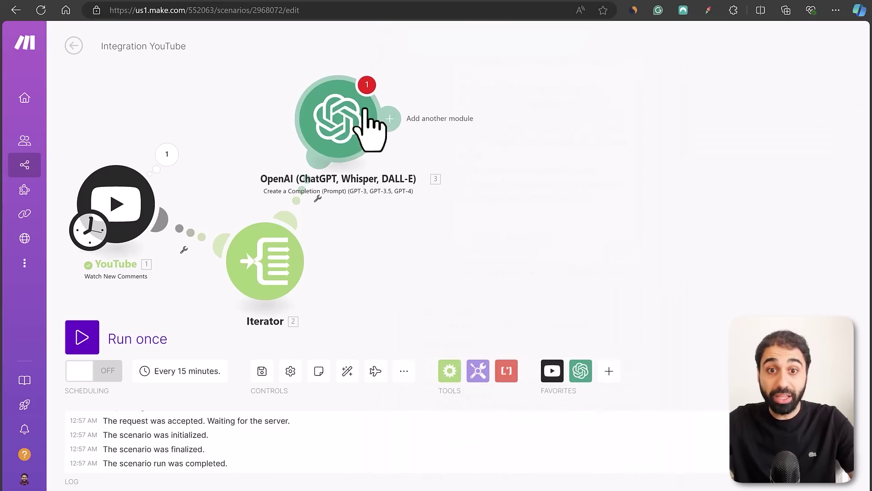
Chain an OpenAI Transform Text to Structured Data module after the completion module.
{"action": "left_click_drag", "start_coordinate": [336, 116], "coordinate": [358, 109]}
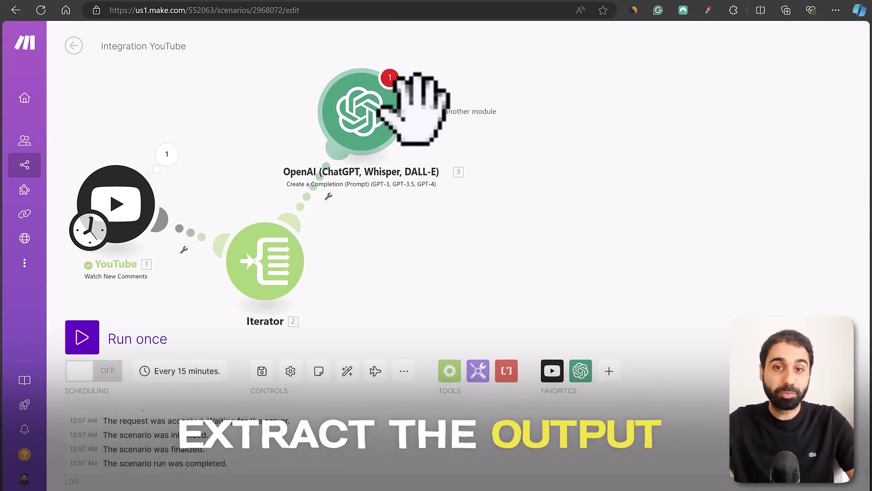
{"action": "left_click", "coordinate": [411, 109]}
{"action": "left_click", "coordinate": [663, 109]}
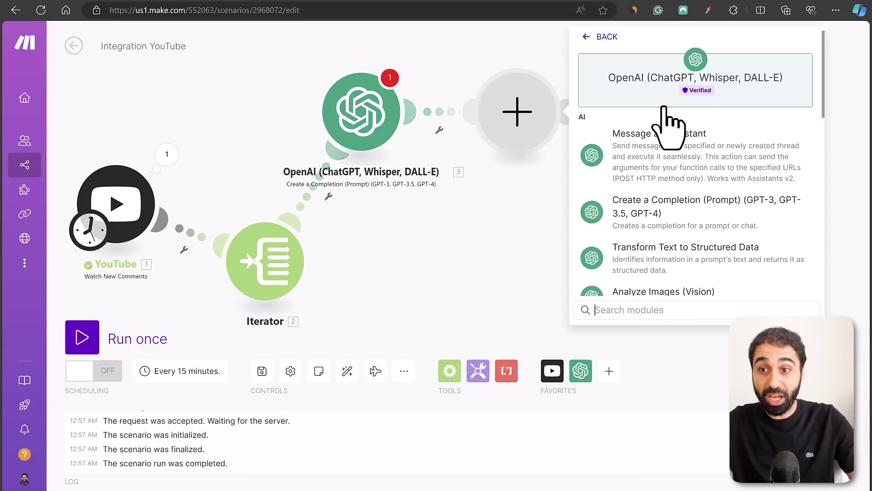
{"action": "scroll", "coordinate": [691, 136], "scroll_direction": "down", "scroll_amount": 3}
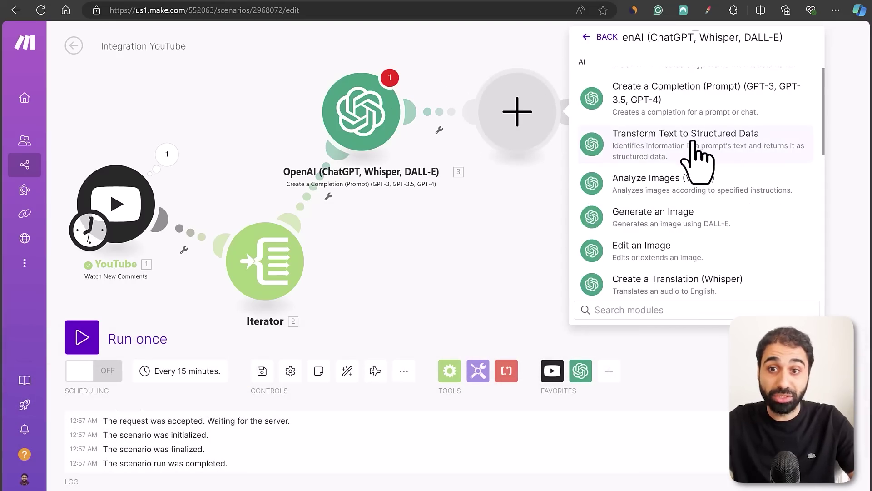
{"action": "left_click", "coordinate": [697, 152]}
{"action": "left_click_drag", "start_coordinate": [359, 111], "coordinate": [291, 102]}
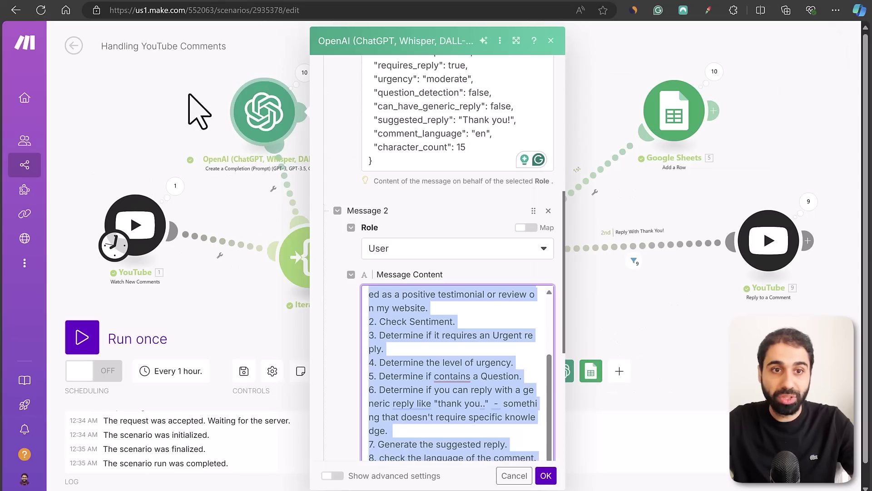
Review the finished structured-data module's parameters, including can_be_testimonial, in the reference scenario.
{"action": "left_click", "coordinate": [199, 112]}
{"action": "left_click_drag", "start_coordinate": [279, 136], "coordinate": [222, 134]}
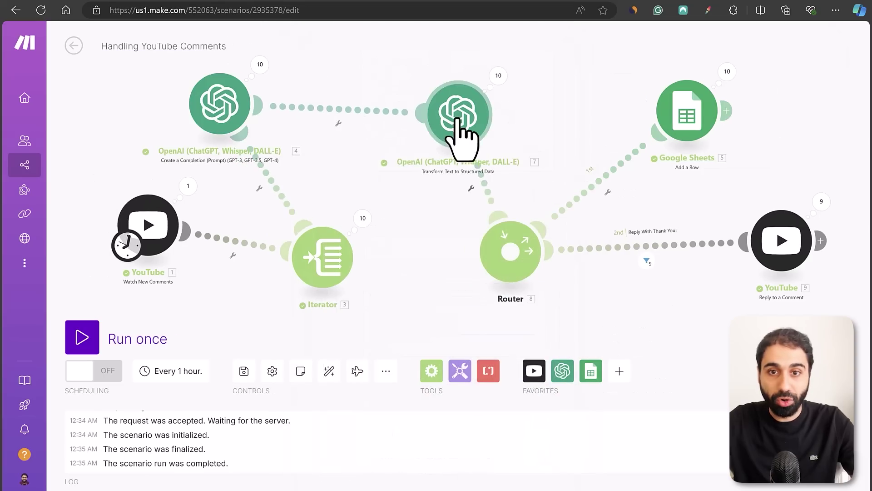
{"action": "left_click_drag", "start_coordinate": [464, 137], "coordinate": [424, 132]}
{"action": "left_click", "coordinate": [427, 111]}
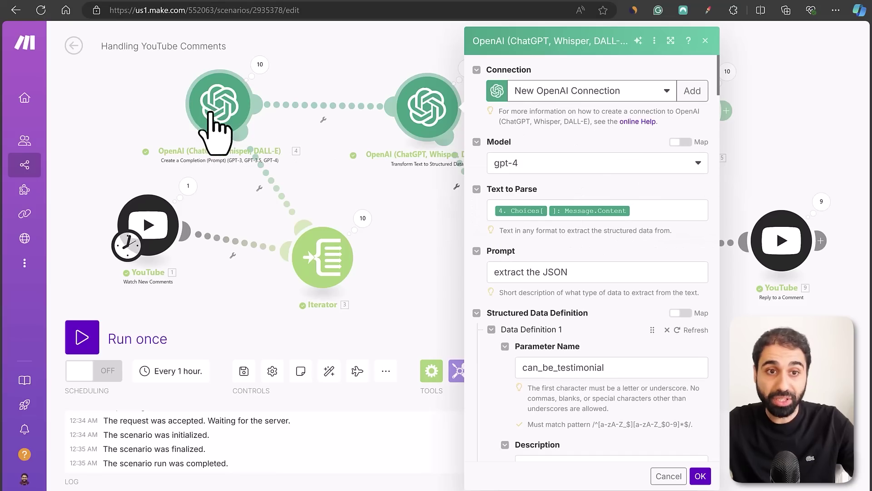
{"action": "scroll", "coordinate": [666, 162], "scroll_direction": "down", "scroll_amount": 3}
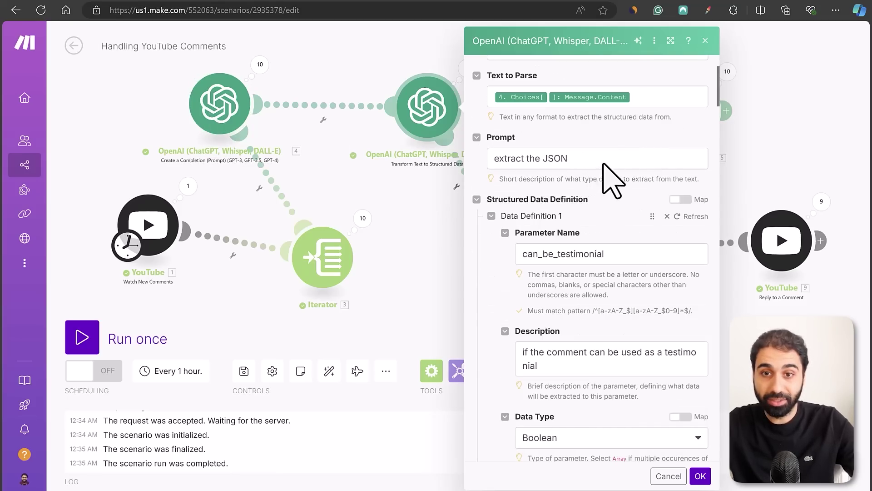
{"action": "scroll", "coordinate": [616, 195], "scroll_direction": "down", "scroll_amount": 2}
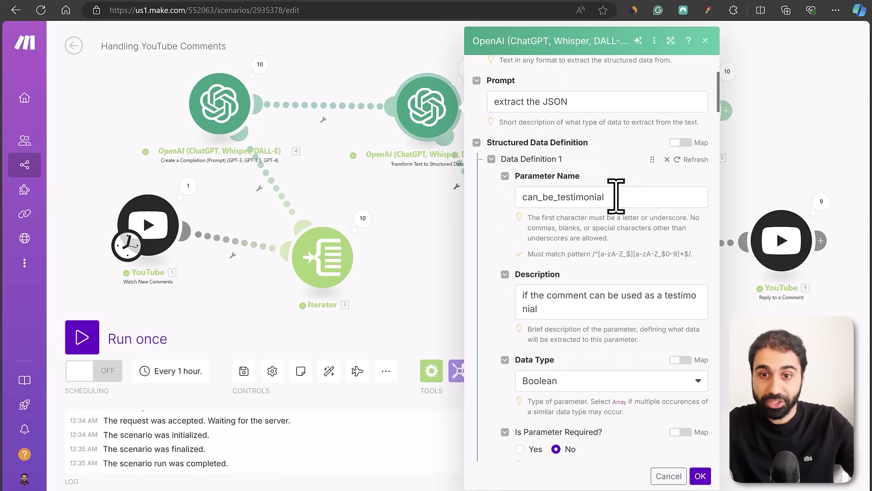
{"action": "left_click", "coordinate": [547, 198]}
{"action": "scroll", "coordinate": [615, 292], "scroll_direction": "down", "scroll_amount": 2}
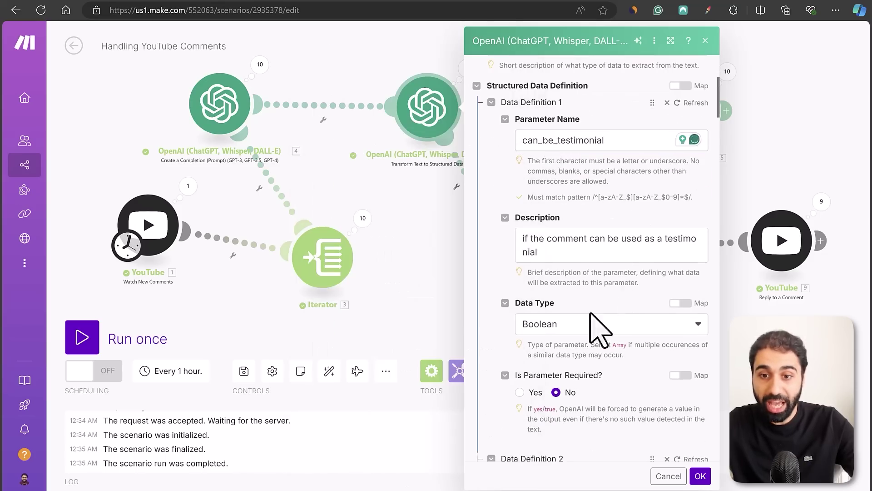
{"action": "scroll", "coordinate": [590, 331], "scroll_direction": "down", "scroll_amount": 5}
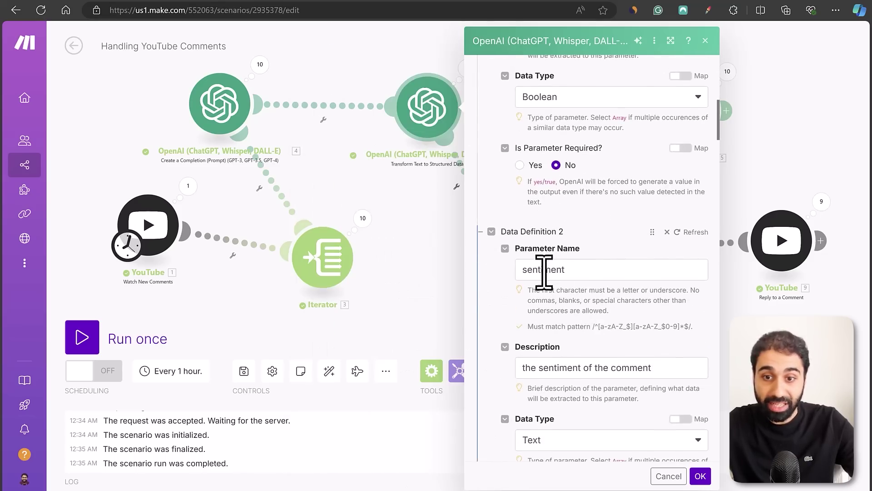
{"action": "scroll", "coordinate": [544, 271], "scroll_direction": "down", "scroll_amount": 12}
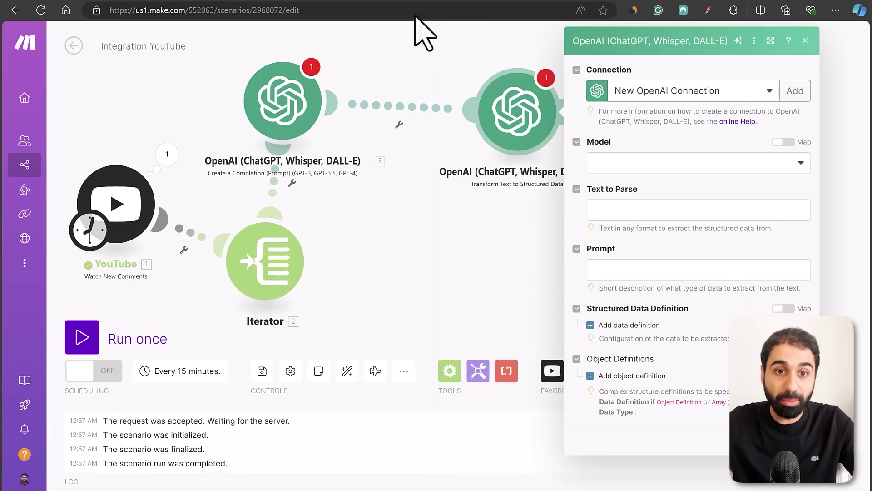
Check the can_be_testimonial and requires_reply fields in the completion prompt, then close without saving.
{"action": "left_click", "coordinate": [288, 136]}
{"action": "scroll", "coordinate": [483, 282], "scroll_direction": "down", "scroll_amount": 3}
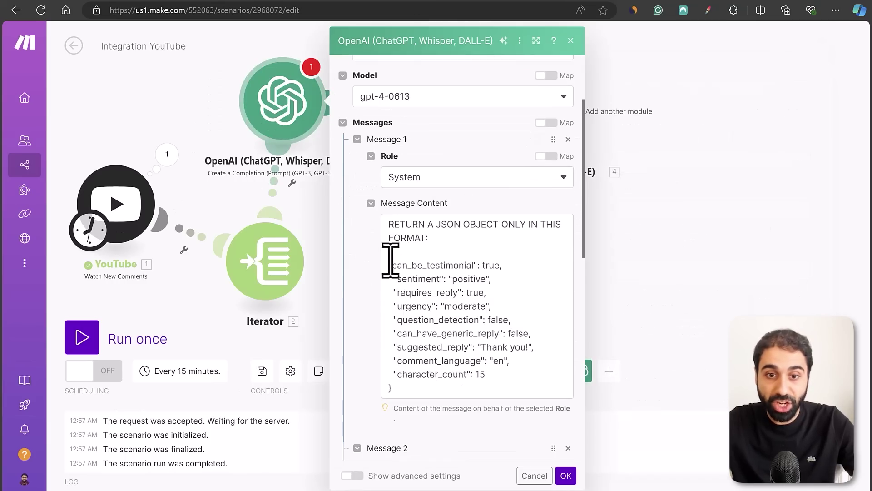
{"action": "left_click_drag", "start_coordinate": [393, 238], "coordinate": [435, 256]}
{"action": "double_click", "coordinate": [433, 266]}
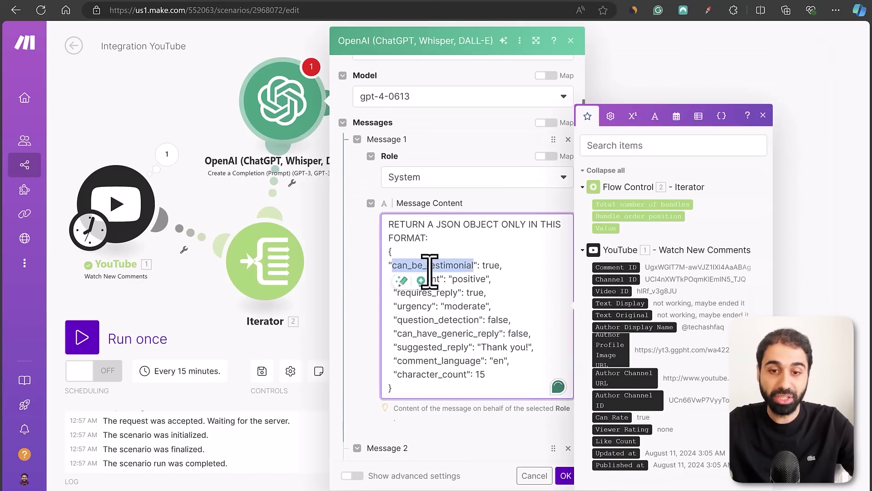
{"action": "left_click", "coordinate": [431, 279]}
{"action": "double_click", "coordinate": [448, 292]}
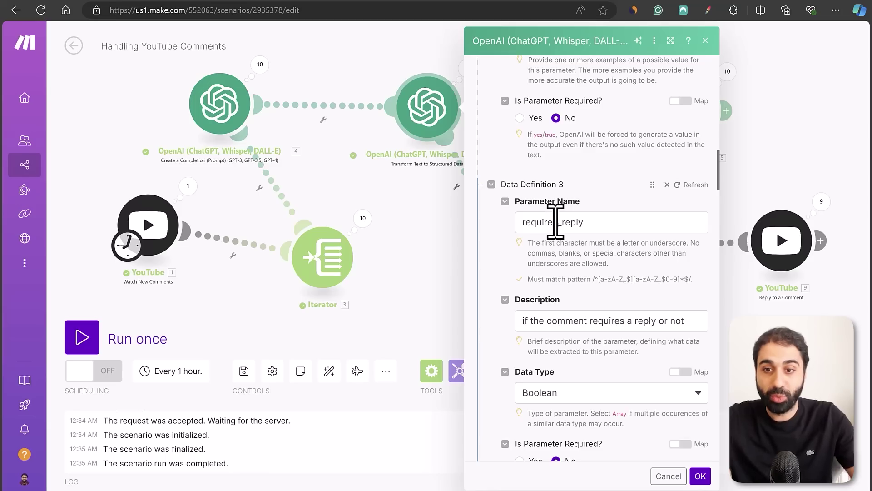
{"action": "scroll", "coordinate": [604, 279], "scroll_direction": "down", "scroll_amount": 8}
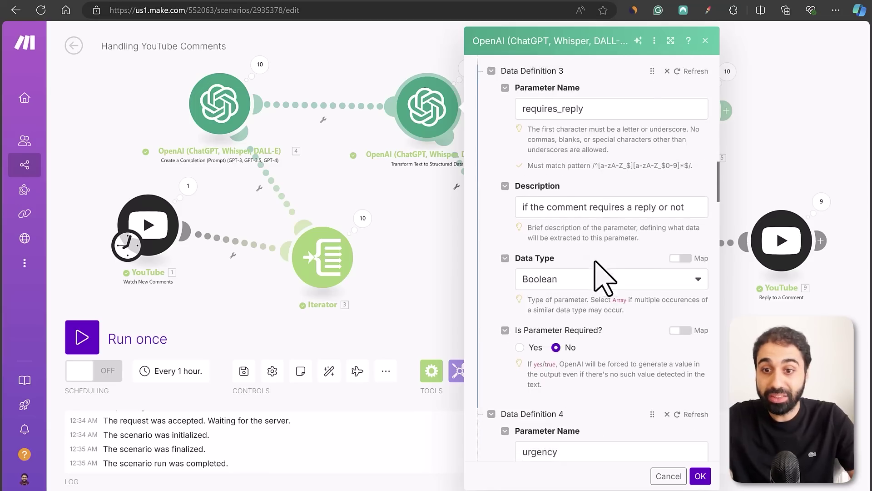
{"action": "left_click", "coordinate": [668, 476]}
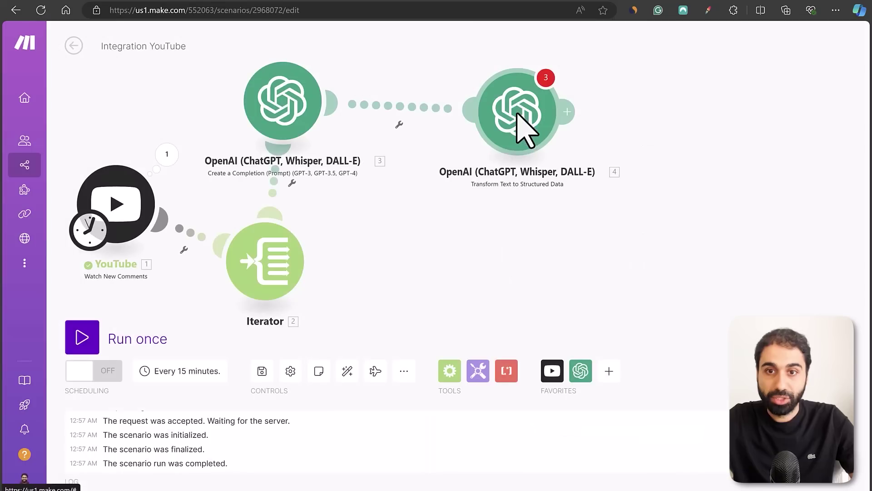
Set the structured-data module's model to gpt-4 and map Choices[].Message.Content as the text to parse.
{"action": "left_click", "coordinate": [518, 119]}
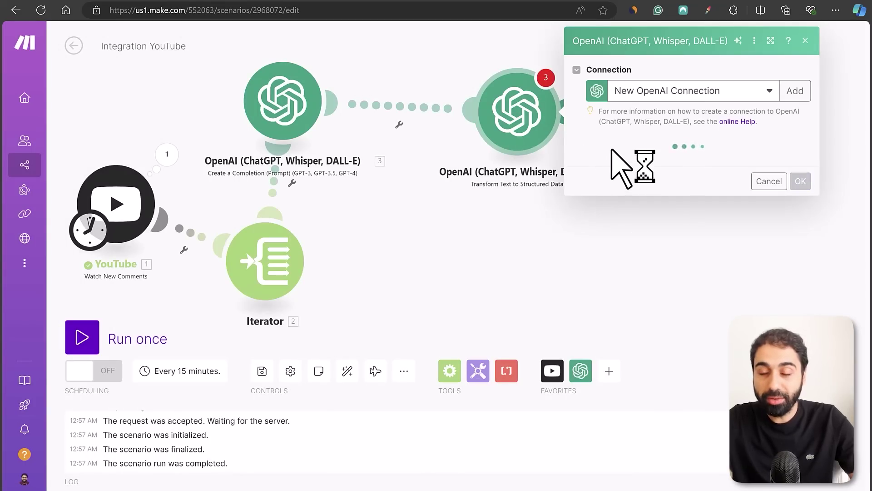
{"action": "left_click", "coordinate": [698, 168]}
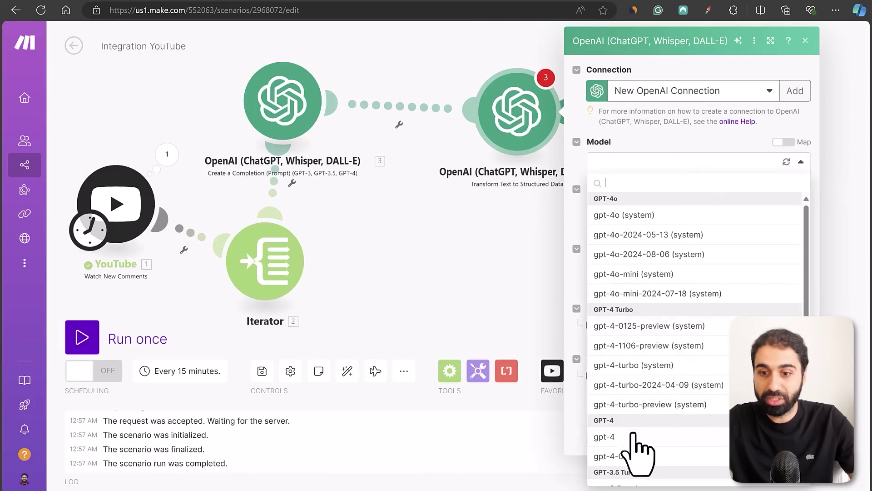
{"action": "left_click", "coordinate": [605, 437]}
{"action": "left_click", "coordinate": [636, 210]}
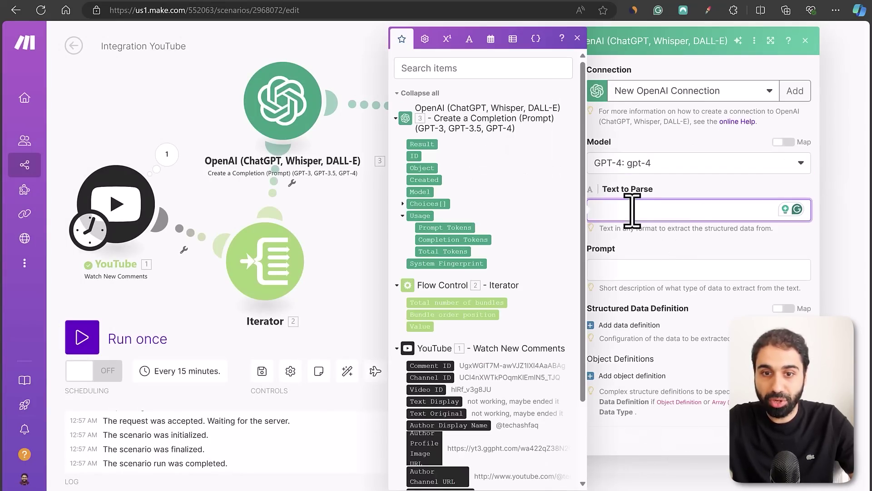
{"action": "left_click", "coordinate": [403, 203]}
{"action": "left_click", "coordinate": [411, 264]}
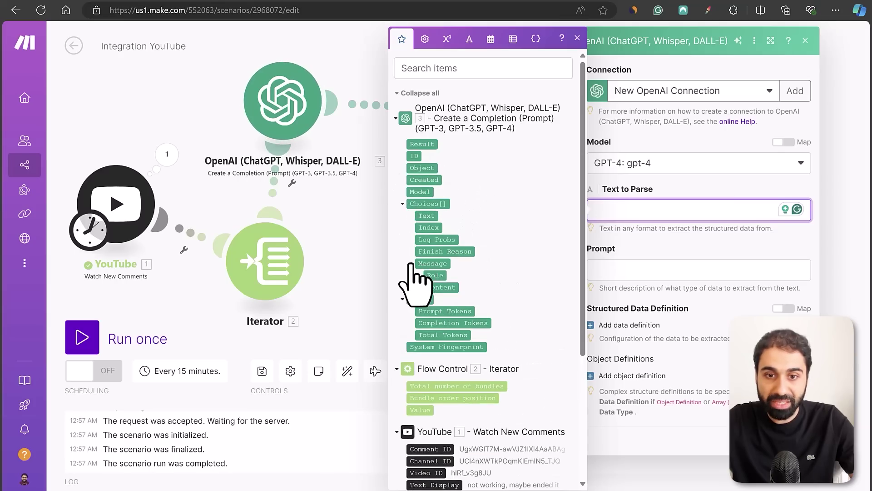
{"action": "left_click", "coordinate": [441, 287]}
{"action": "left_click", "coordinate": [725, 245]}
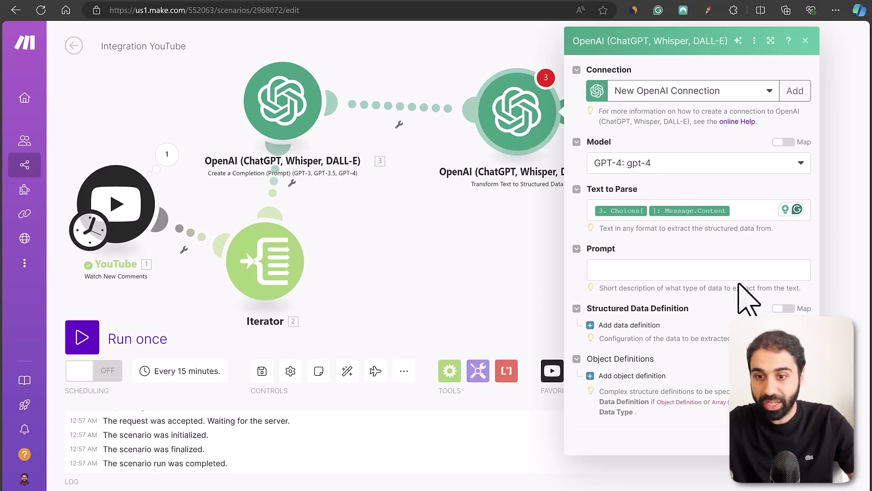
Add a first data definition named can_be_testimonial, copied from the completion module.
{"action": "left_click", "coordinate": [641, 329]}
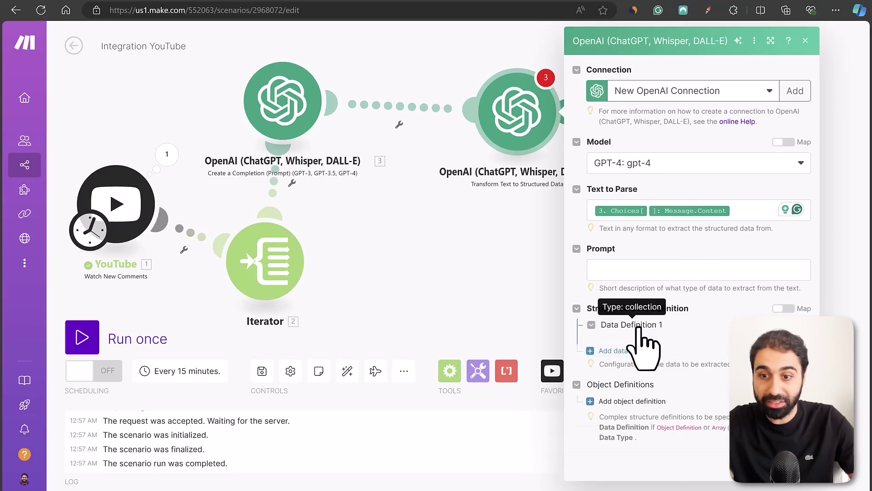
{"action": "scroll", "coordinate": [658, 282], "scroll_direction": "down", "scroll_amount": 3}
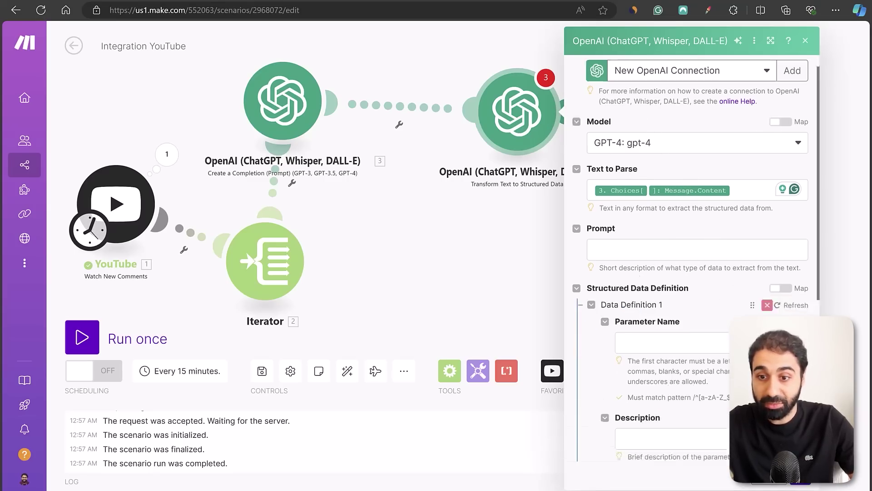
{"action": "left_click", "coordinate": [647, 249]}
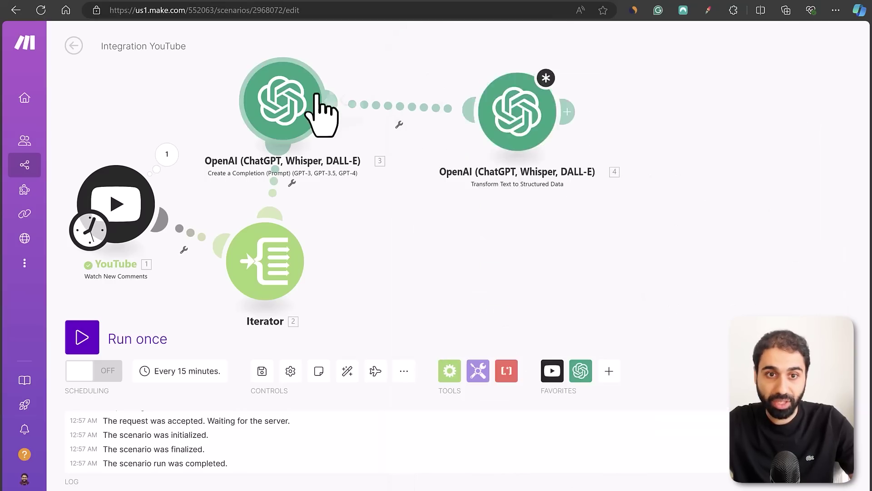
{"action": "left_click", "coordinate": [316, 70]}
{"action": "scroll", "coordinate": [467, 273], "scroll_direction": "down", "scroll_amount": 5}
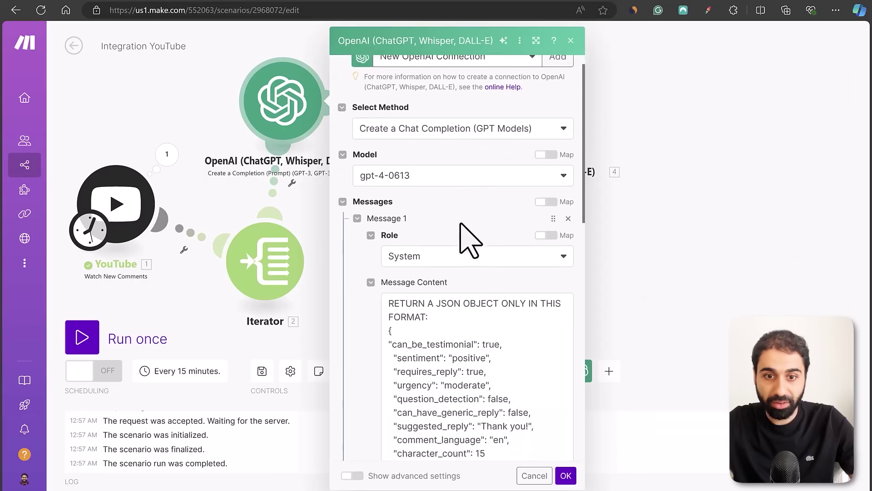
{"action": "double_click", "coordinate": [435, 146]}
{"action": "key", "text": "ctrl+c"}
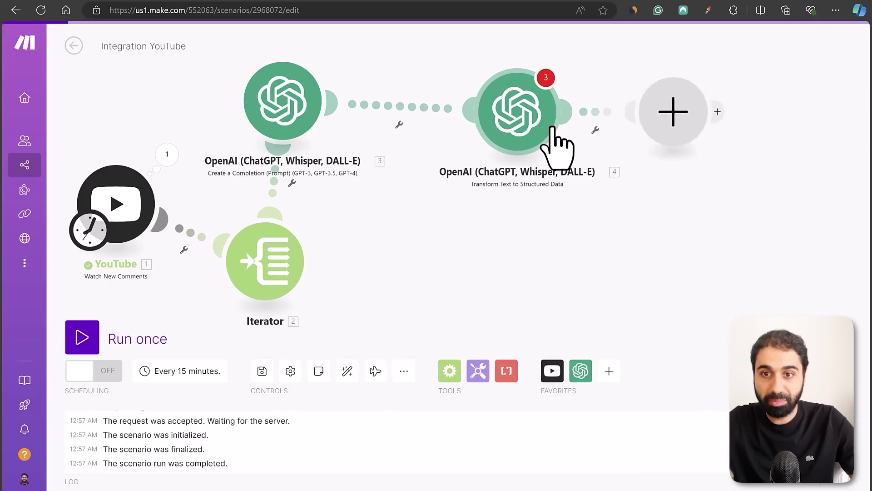
{"action": "left_click", "coordinate": [554, 146]}
{"action": "scroll", "coordinate": [652, 278], "scroll_direction": "down", "scroll_amount": 3}
{"action": "left_click", "coordinate": [656, 249]}
{"action": "key", "text": "ctrl+v"}
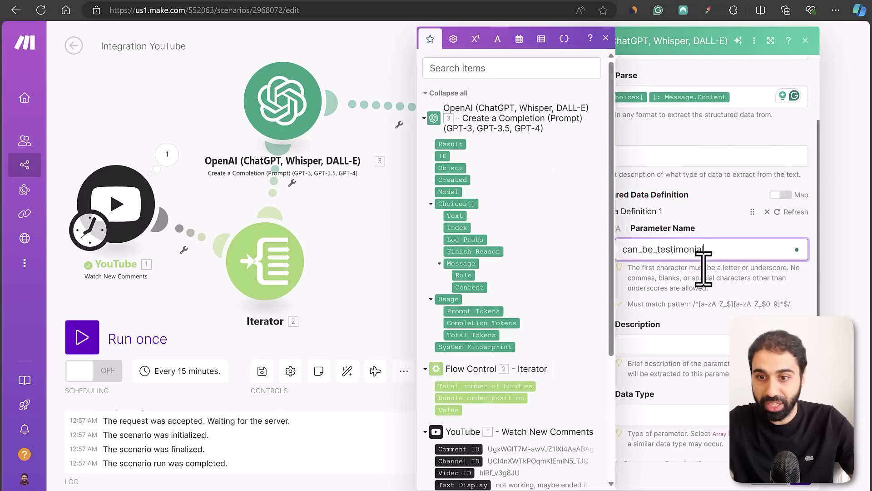
Make can_be_testimonial a Boolean and paste in its description.
{"action": "left_click", "coordinate": [704, 351]}
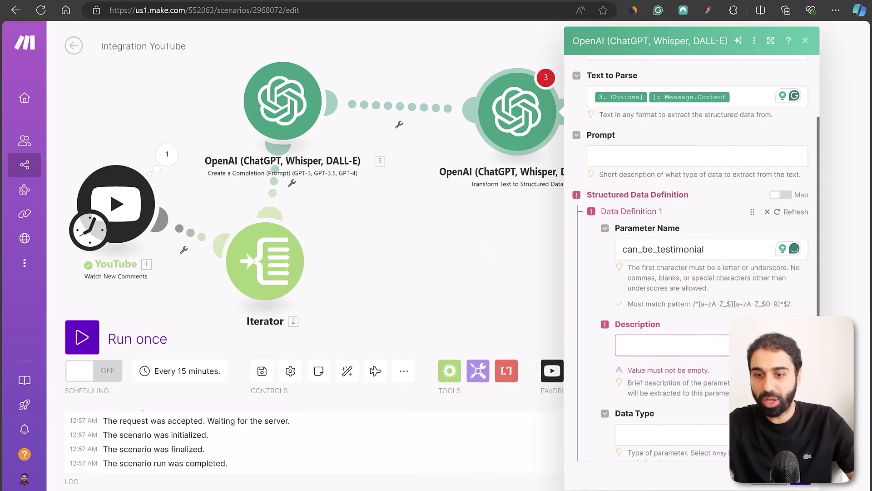
{"action": "left_click", "coordinate": [695, 437]}
{"action": "left_click", "coordinate": [681, 358]}
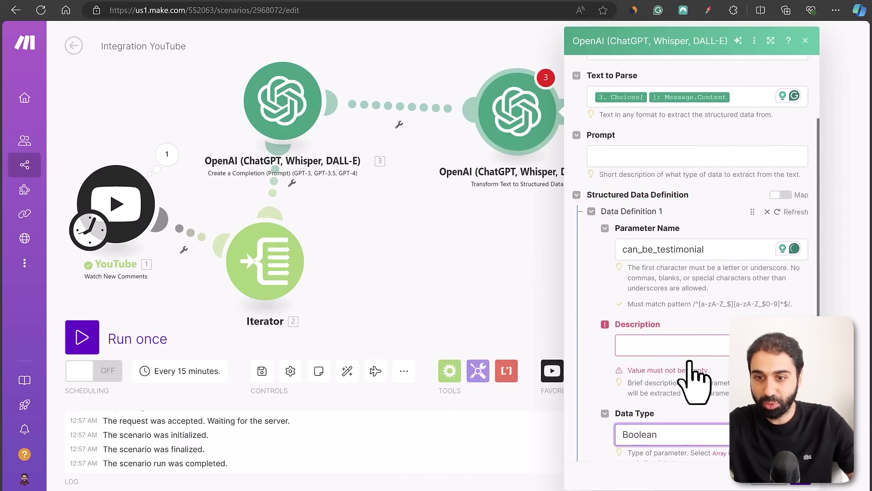
{"action": "left_click", "coordinate": [675, 346]}
{"action": "type", "text": "if the comment can be used as a testimonial"}
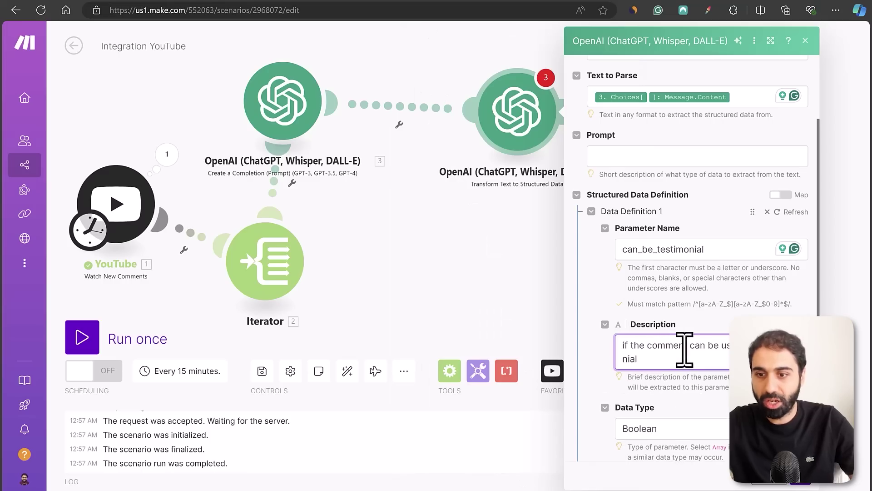
{"action": "scroll", "coordinate": [695, 291], "scroll_direction": "down", "scroll_amount": 3}
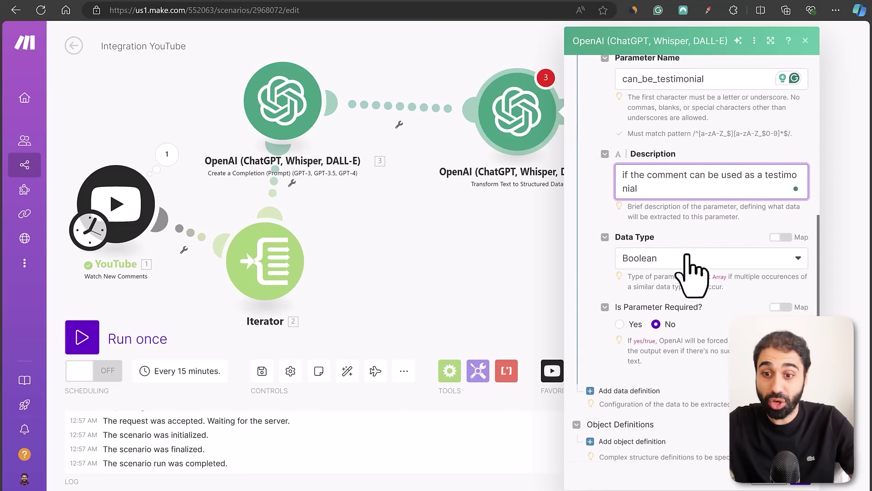
{"action": "scroll", "coordinate": [655, 273], "scroll_direction": "down", "scroll_amount": 2}
Add a second data definition and save the structured-data module's settings.
{"action": "left_click", "coordinate": [629, 360]}
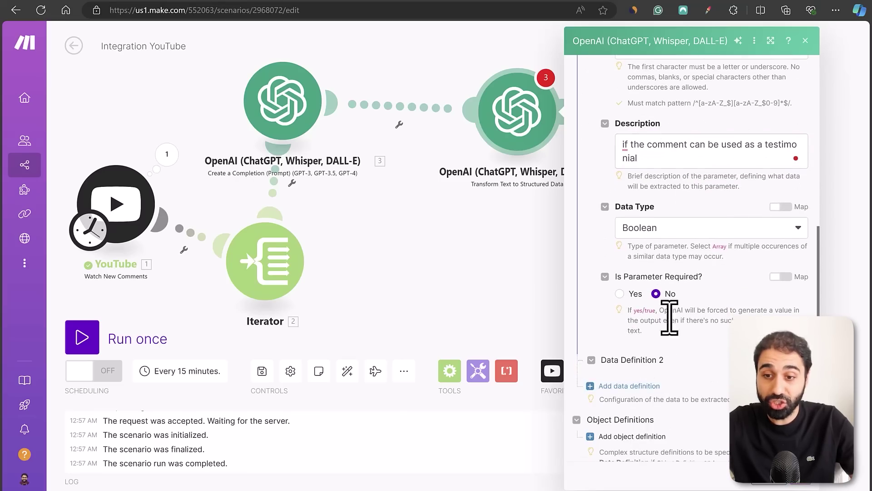
{"action": "scroll", "coordinate": [666, 309], "scroll_direction": "down", "scroll_amount": 1}
{"action": "scroll", "coordinate": [663, 286], "scroll_direction": "down", "scroll_amount": 3}
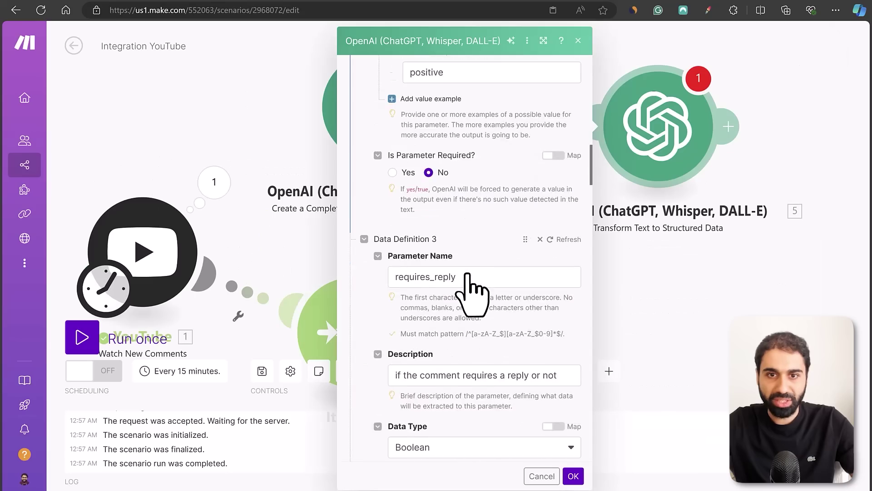
{"action": "scroll", "coordinate": [473, 254], "scroll_direction": "down", "scroll_amount": 10}
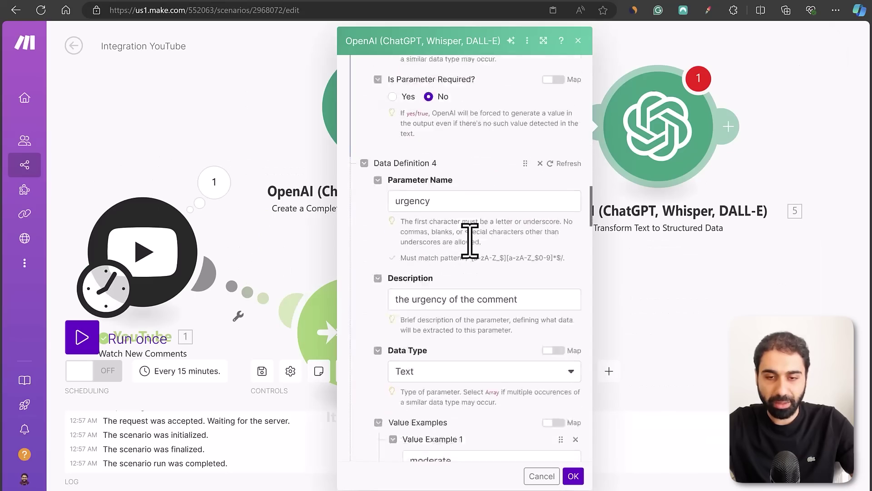
{"action": "scroll", "coordinate": [470, 240], "scroll_direction": "down", "scroll_amount": 6}
{"action": "left_click", "coordinate": [573, 476]}
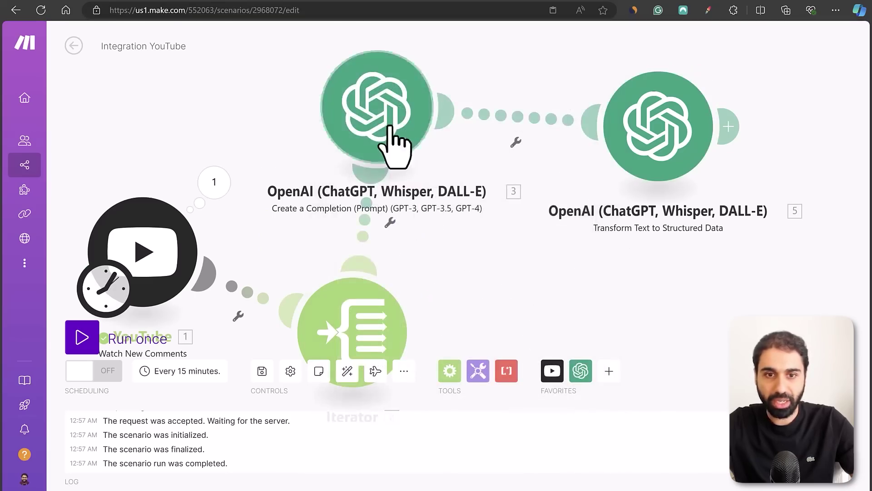
Add a new module after the structured-data module and search for 'rout' to find Router.
{"action": "scroll", "coordinate": [493, 244], "scroll_direction": "down", "scroll_amount": 3}
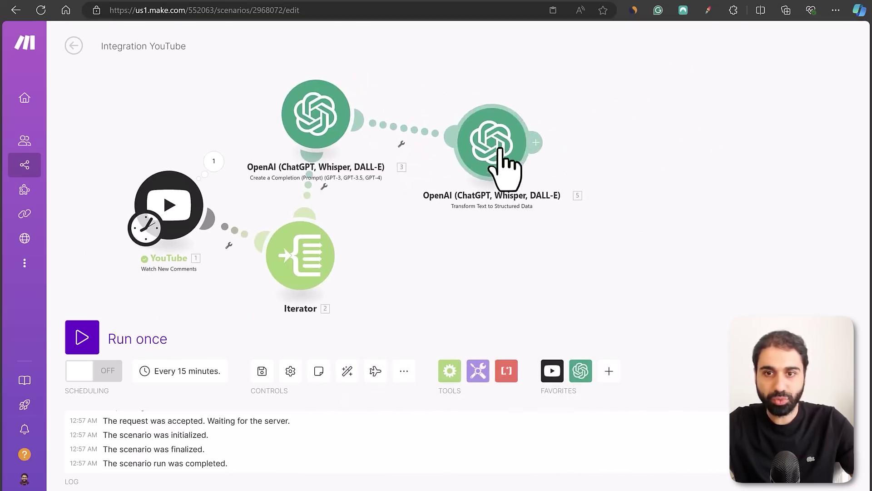
{"action": "left_click", "coordinate": [535, 142]}
{"action": "type", "text": "rout"}
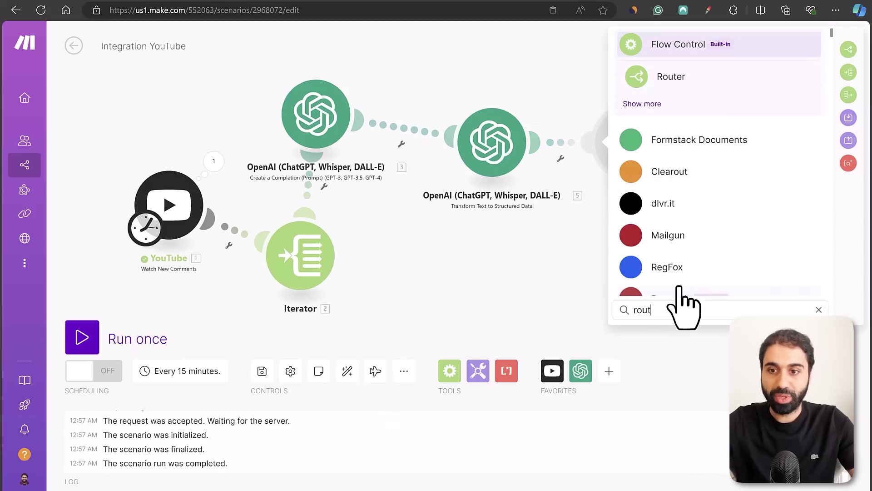
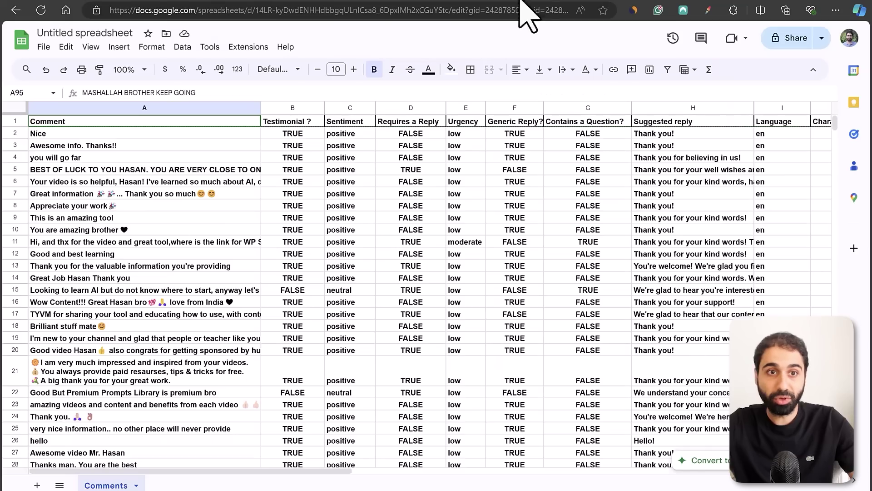
Select the spreadsheet ID in the Google Sheets web address.
{"action": "left_click", "coordinate": [304, 11]}
{"action": "double_click", "coordinate": [281, 11]}
{"action": "left_click", "coordinate": [260, 10]}
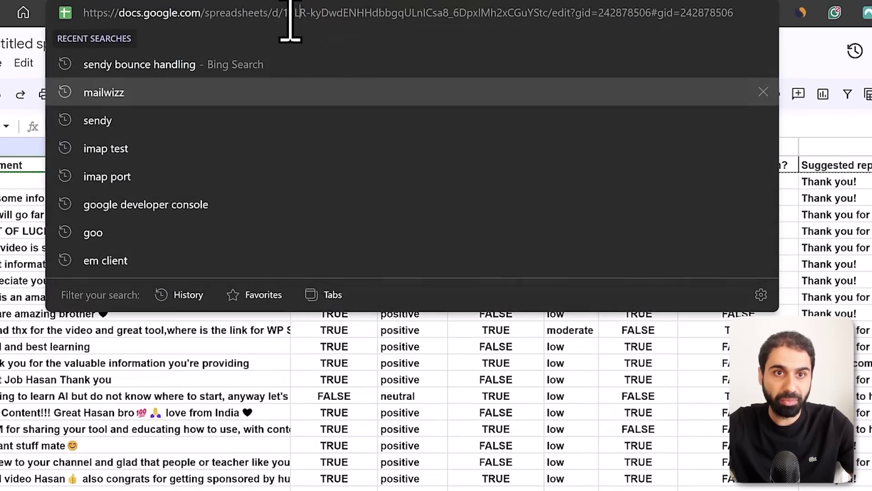
{"action": "left_click_drag", "start_coordinate": [285, 12], "coordinate": [518, 12]}
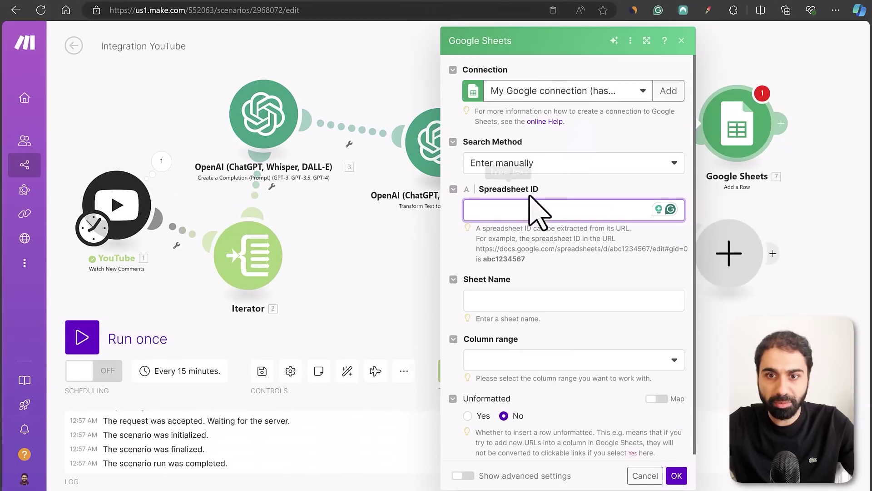
Paste the spreadsheet ID, enter sheet name Comments and choose column range A-Z.
{"action": "left_click", "coordinate": [549, 313]}
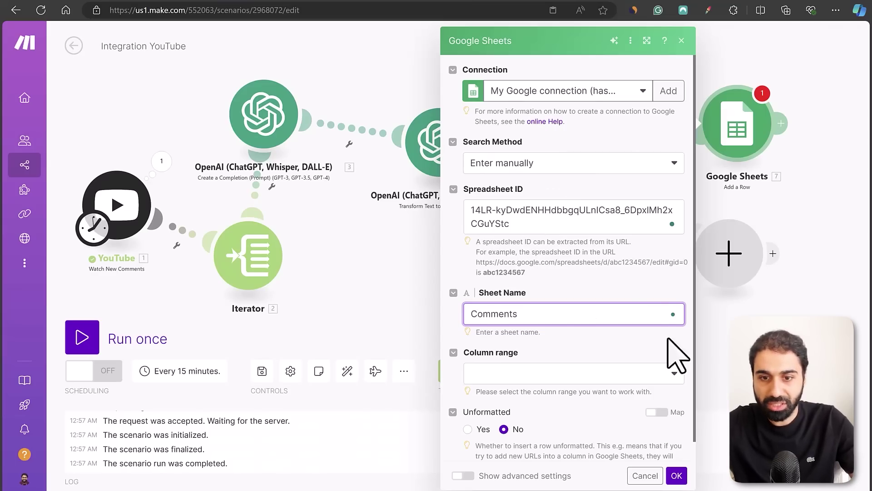
{"action": "left_click", "coordinate": [674, 374]}
{"action": "left_click", "coordinate": [521, 259]}
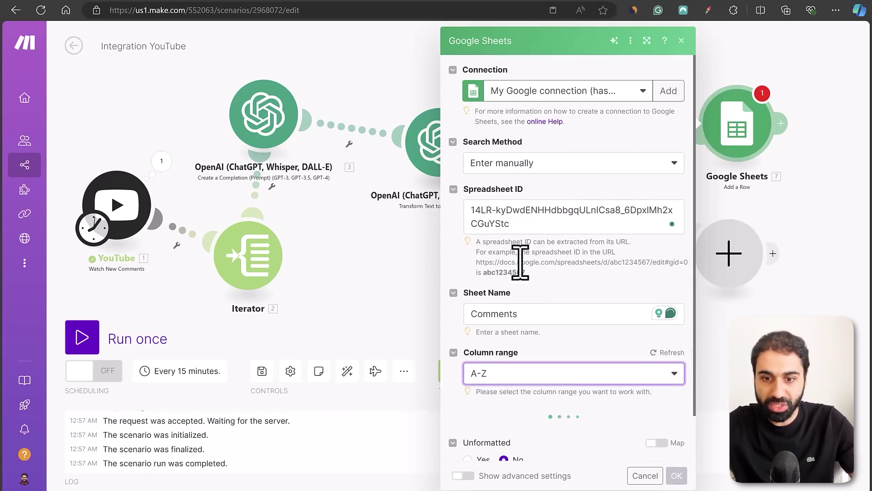
{"action": "scroll", "coordinate": [596, 200], "scroll_direction": "down", "scroll_amount": 1}
{"action": "scroll", "coordinate": [606, 188], "scroll_direction": "down", "scroll_amount": 5}
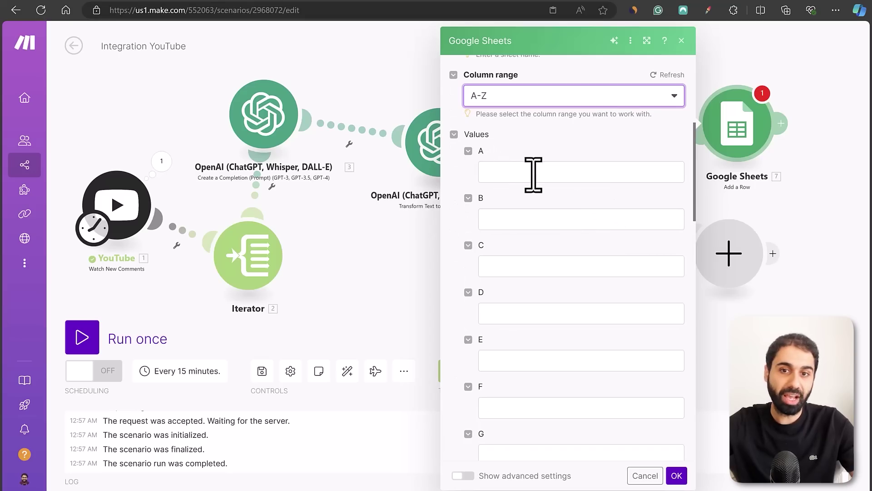
Map the original comment text into column A after checking the sheet's column headers.
{"action": "left_click", "coordinate": [534, 175]}
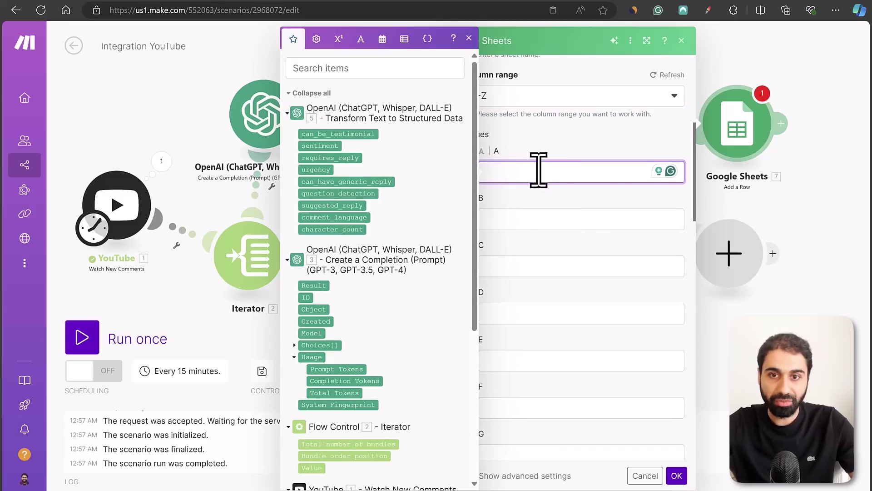
{"action": "scroll", "coordinate": [342, 302], "scroll_direction": "down", "scroll_amount": 5}
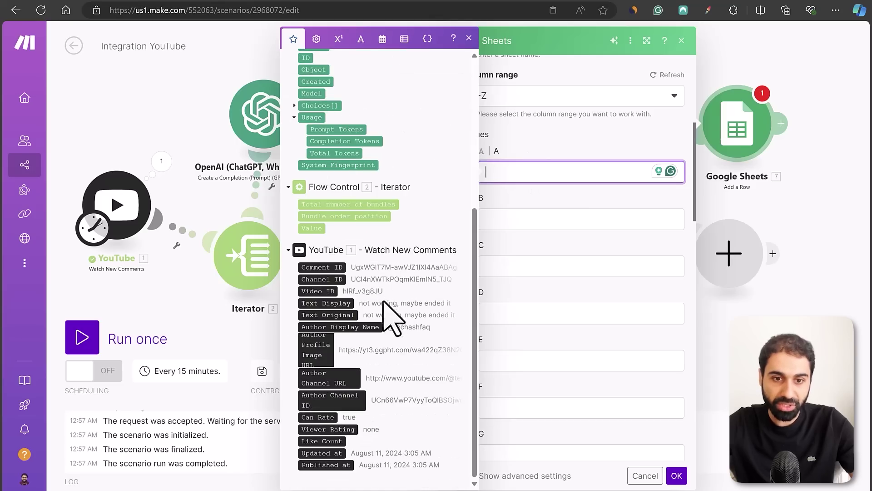
{"action": "left_click", "coordinate": [323, 315]}
{"action": "left_click", "coordinate": [557, 204]}
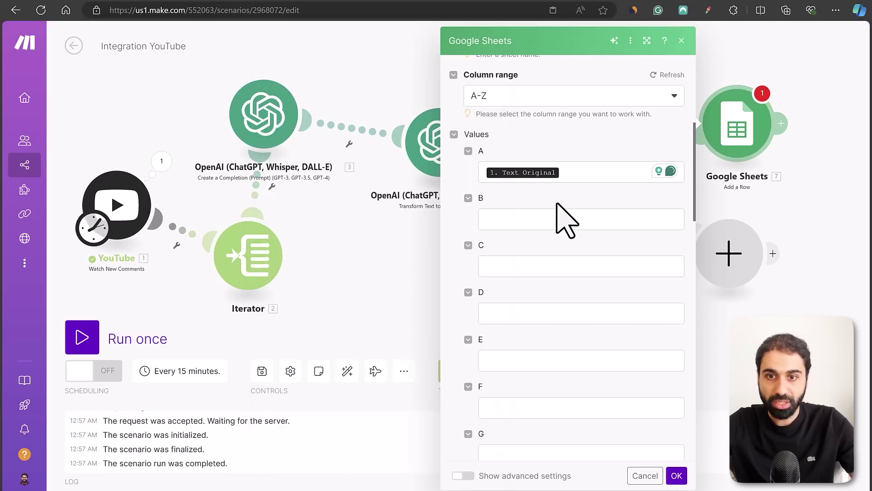
{"action": "key", "text": "ctrl+Tab"}
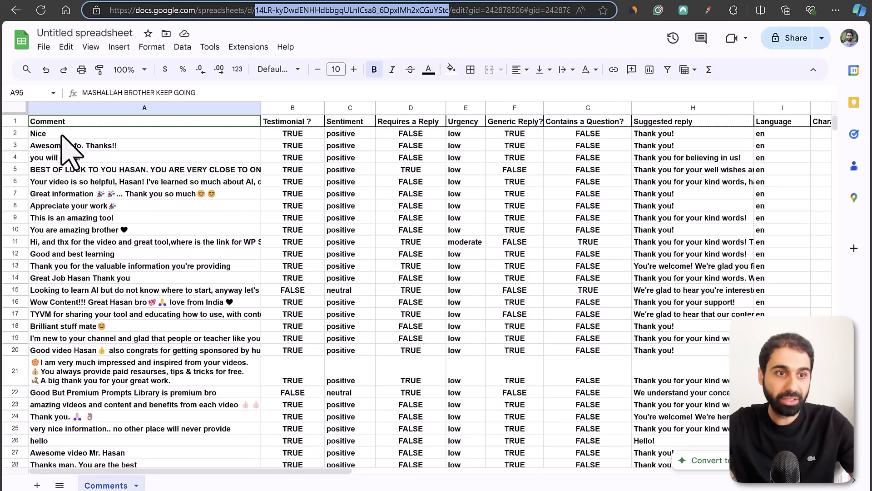
{"action": "key", "text": "ctrl+shift+Tab"}
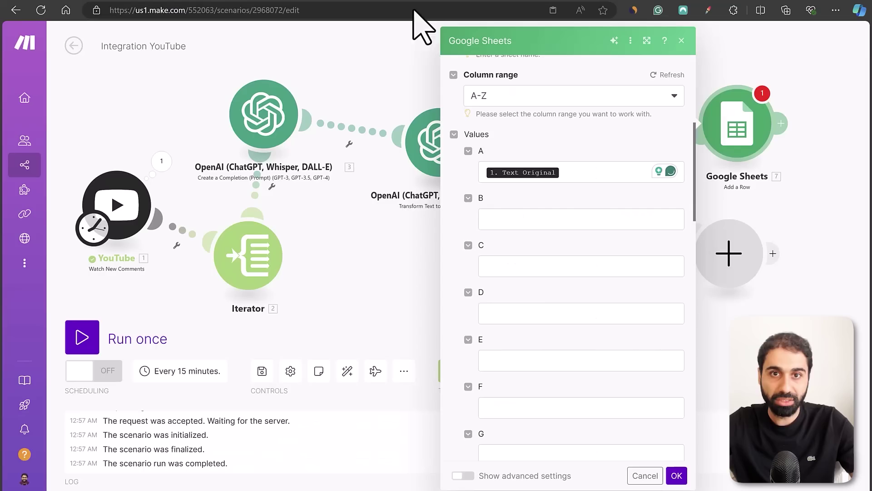
Map can_be_testimonial, urgency and can_have_generic_reply into columns B, D and E.
{"action": "left_click", "coordinate": [505, 218]}
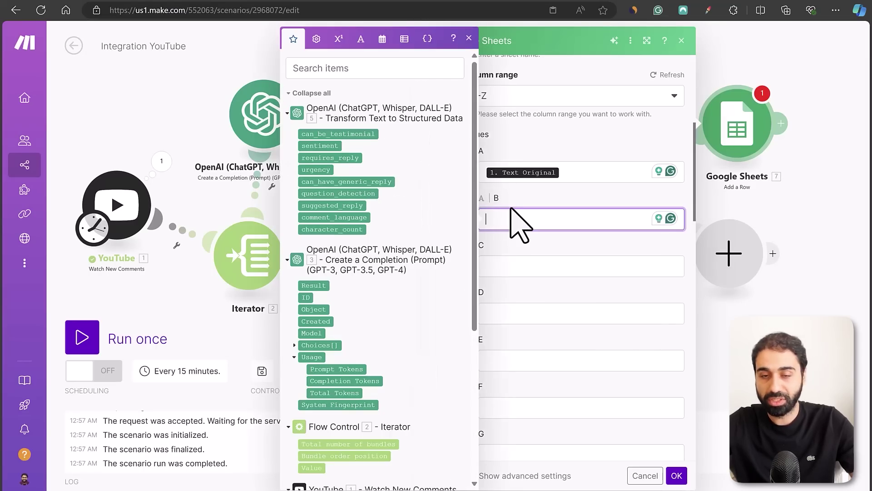
{"action": "scroll", "coordinate": [350, 350], "scroll_direction": "down", "scroll_amount": 4}
{"action": "scroll", "coordinate": [389, 312], "scroll_direction": "up", "scroll_amount": 4}
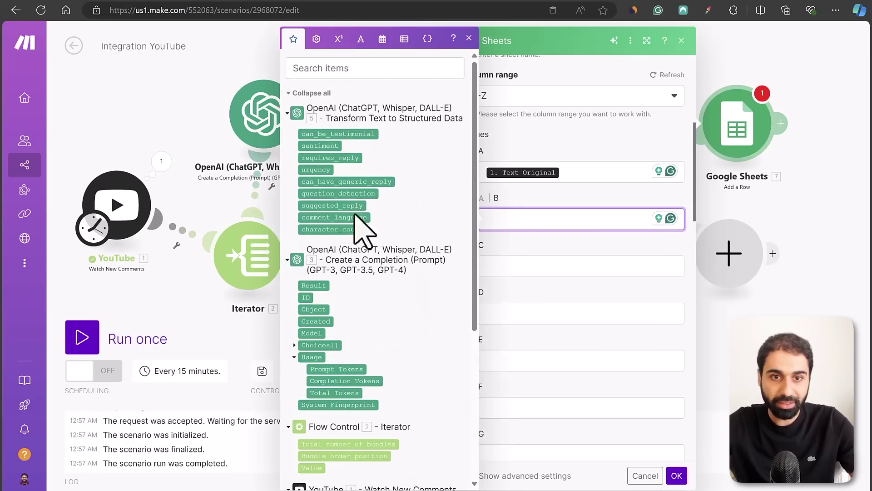
{"action": "left_click", "coordinate": [324, 135]}
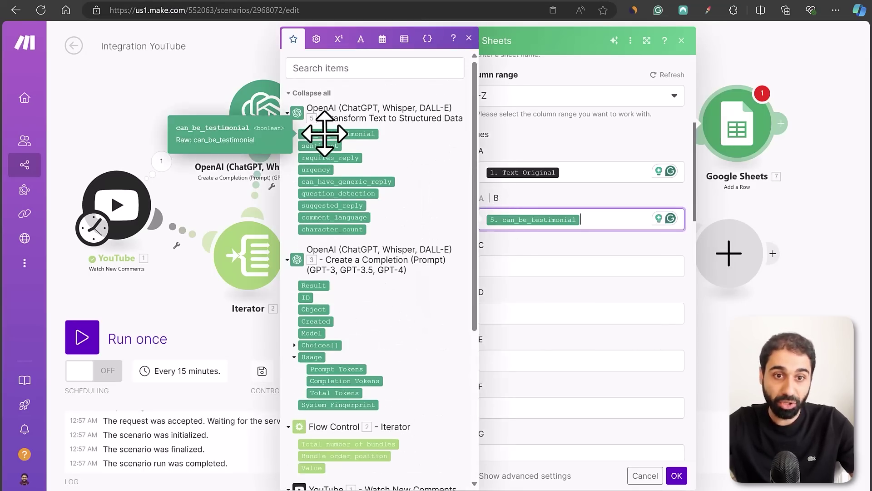
{"action": "left_click", "coordinate": [492, 269]}
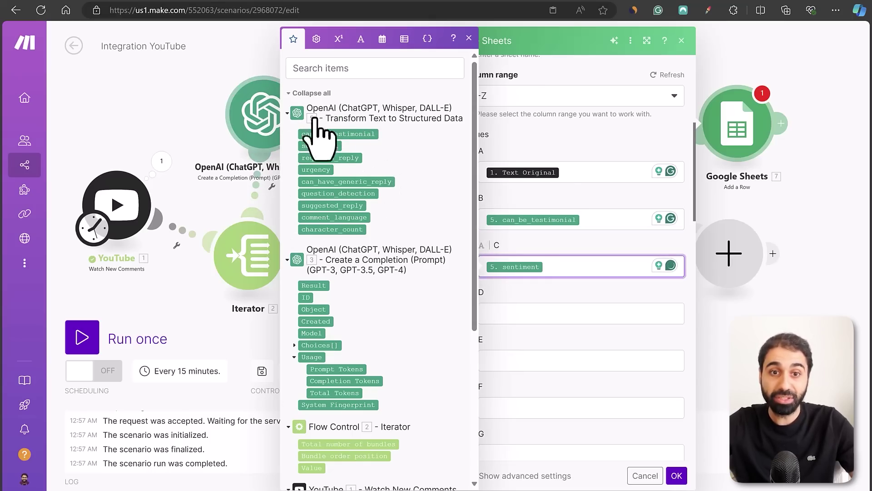
{"action": "left_click", "coordinate": [531, 308]}
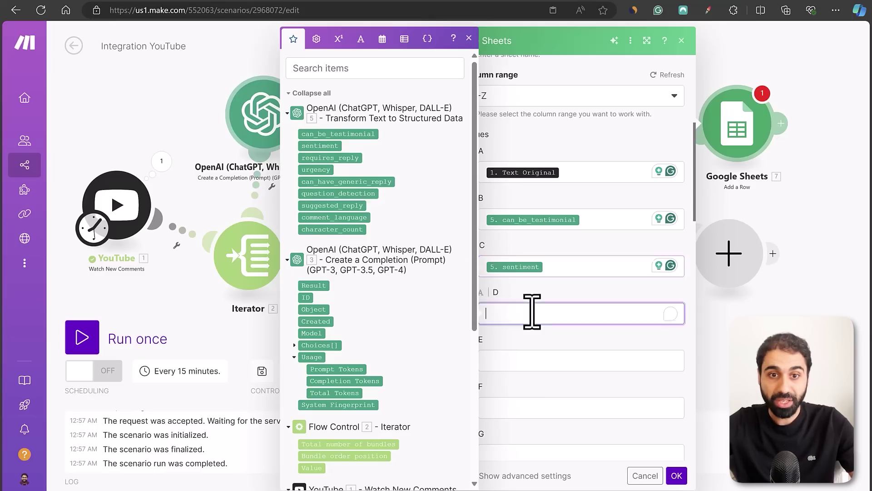
{"action": "left_click", "coordinate": [321, 173]}
{"action": "left_click", "coordinate": [526, 358]}
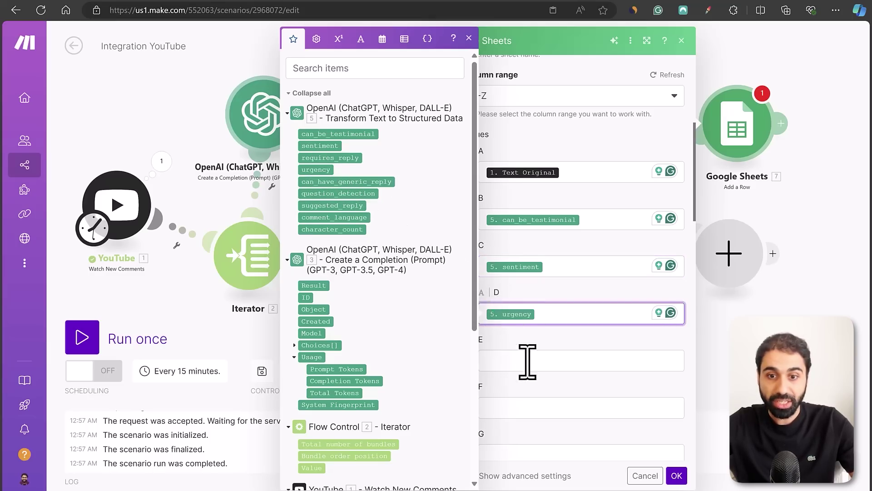
{"action": "left_click", "coordinate": [379, 182]}
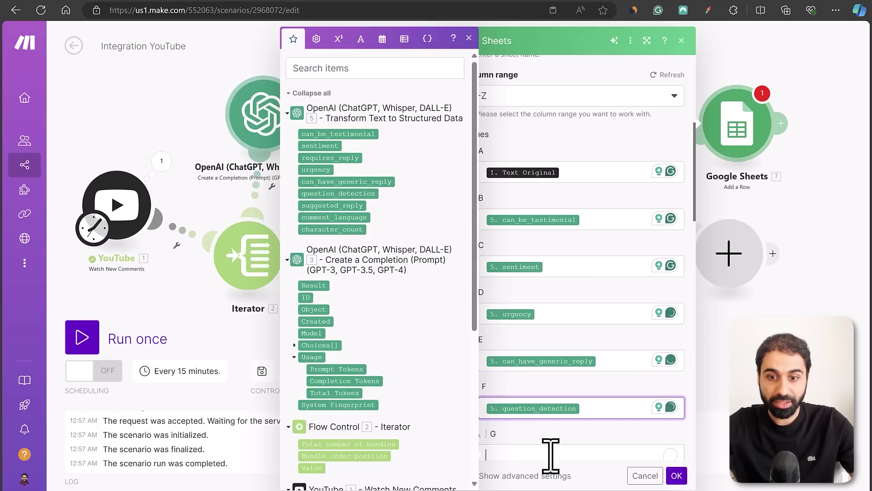
Map suggested_reply, comment_language, character_count and the YouTube Comment ID into columns G through J.
{"action": "left_click", "coordinate": [550, 455]}
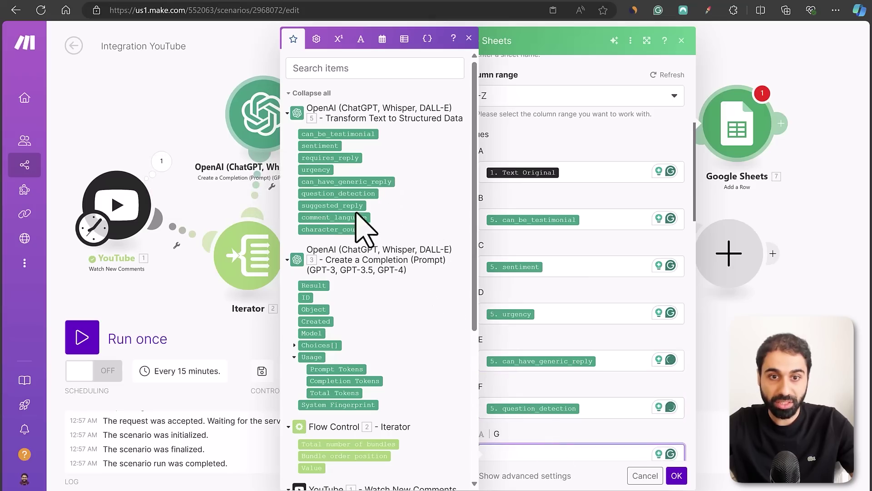
{"action": "left_click", "coordinate": [334, 206]}
{"action": "scroll", "coordinate": [502, 301], "scroll_direction": "down", "scroll_amount": 4}
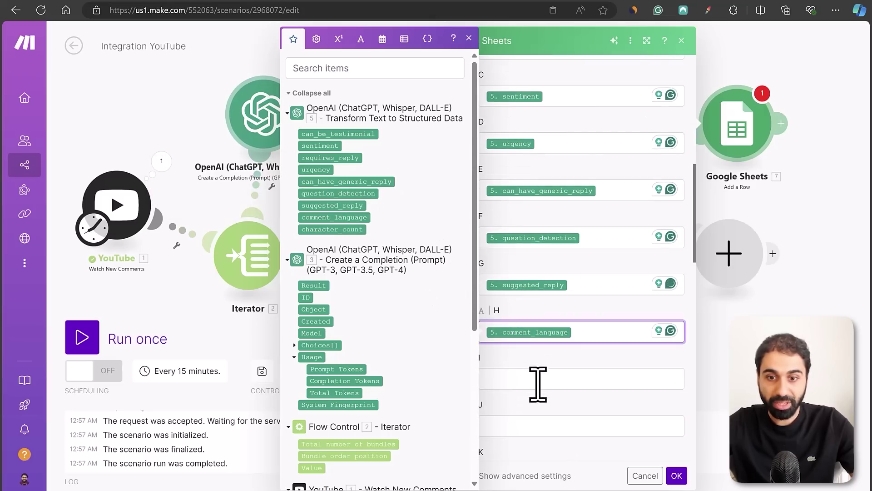
{"action": "left_click", "coordinate": [537, 378]}
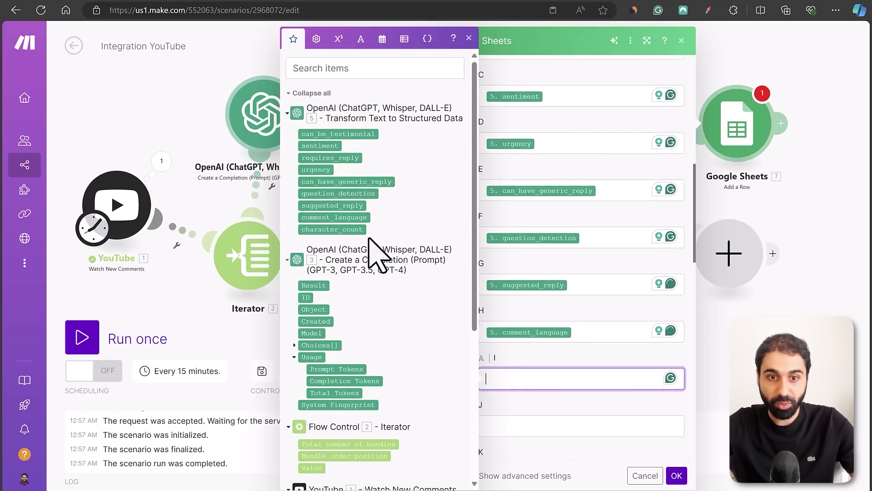
{"action": "left_click", "coordinate": [336, 228]}
{"action": "scroll", "coordinate": [619, 318], "scroll_direction": "down", "scroll_amount": 3}
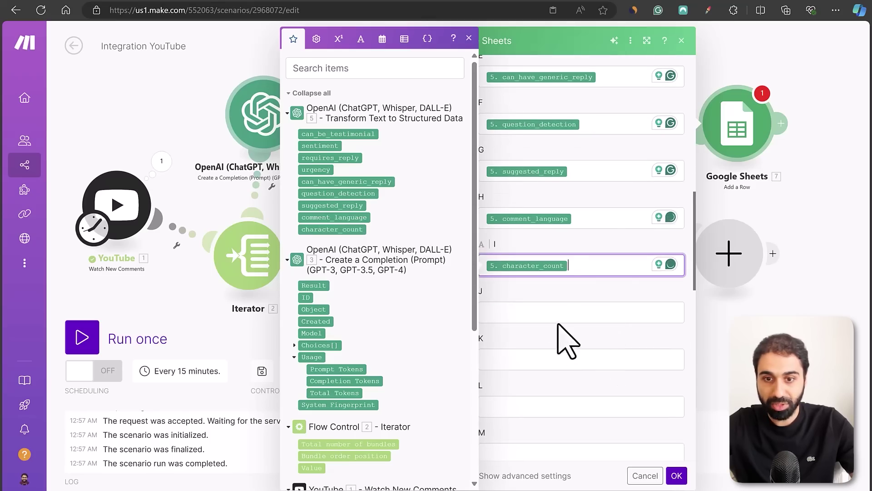
{"action": "left_click", "coordinate": [555, 314]}
{"action": "scroll", "coordinate": [400, 314], "scroll_direction": "down", "scroll_amount": 5}
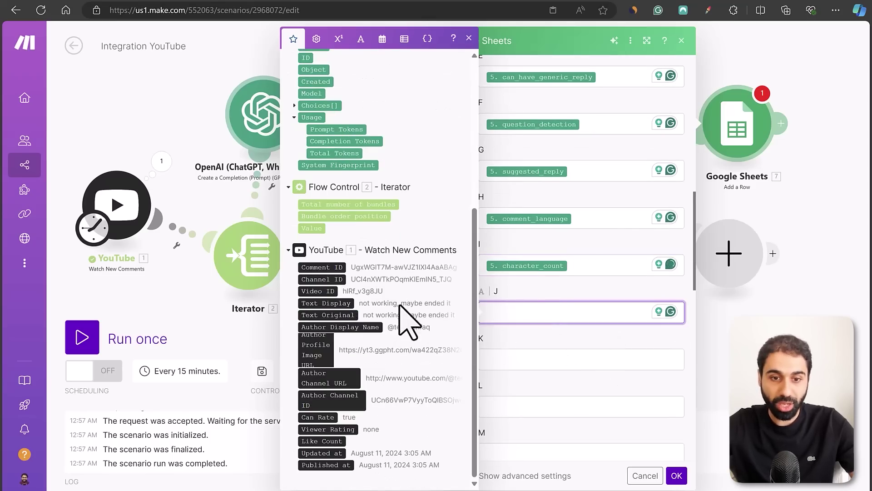
{"action": "left_click", "coordinate": [327, 267]}
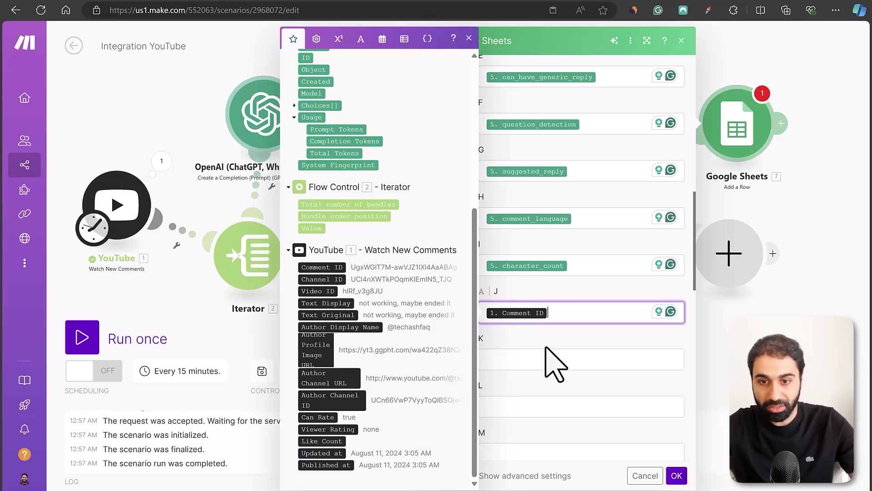
Map Channel ID, Video ID, Author Profile Image URL and Published at into K–M, then save.
{"action": "left_click", "coordinate": [547, 359]}
{"action": "left_click", "coordinate": [327, 278]}
{"action": "left_click", "coordinate": [492, 402]}
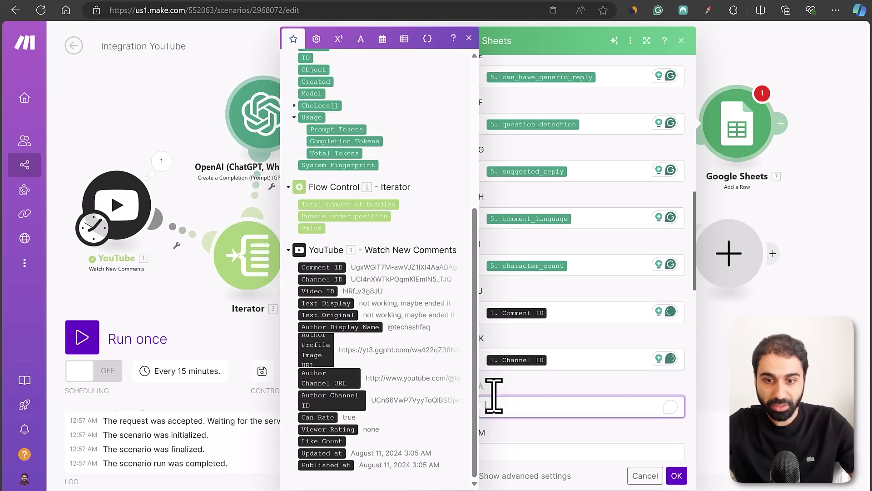
{"action": "left_click", "coordinate": [320, 289]}
{"action": "left_click", "coordinate": [512, 451]}
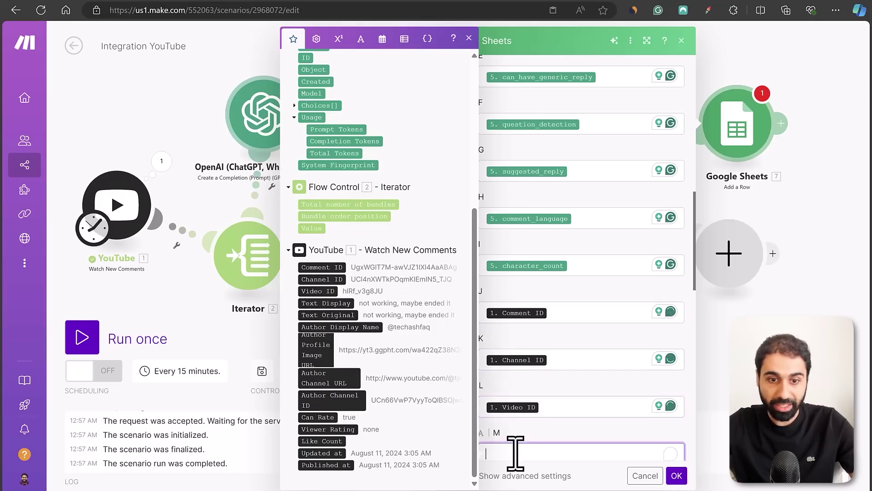
{"action": "left_click", "coordinate": [317, 350]}
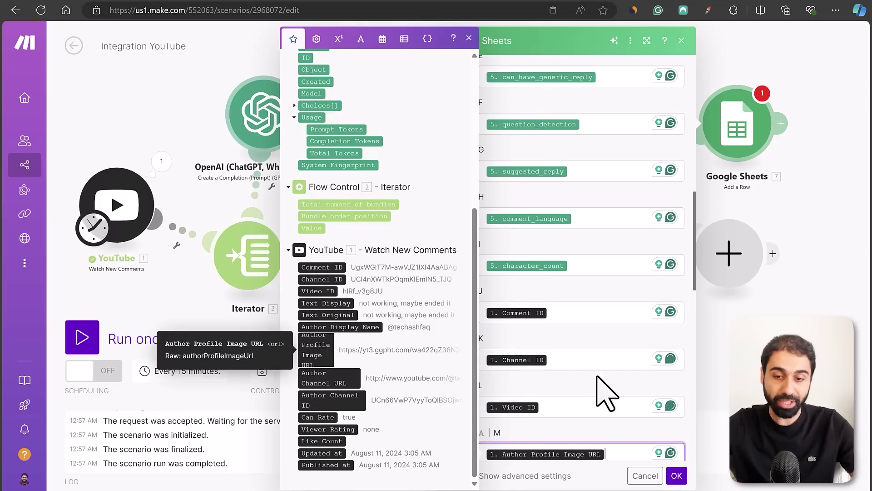
{"action": "scroll", "coordinate": [603, 386], "scroll_direction": "down", "scroll_amount": 3}
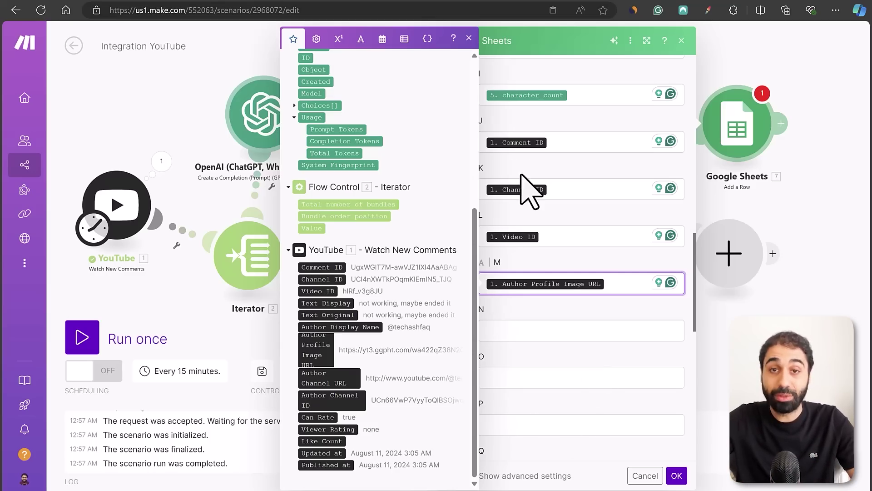
{"action": "left_click", "coordinate": [327, 465]}
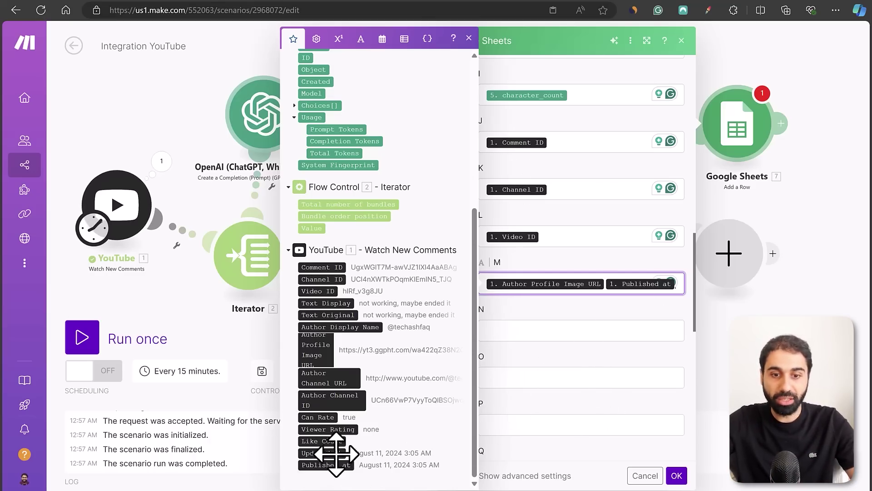
{"action": "left_click", "coordinate": [675, 476]}
Rearrange the modules and add a YouTube Reply to a Comment module on route two.
{"action": "left_click_drag", "start_coordinate": [731, 136], "coordinate": [753, 126]}
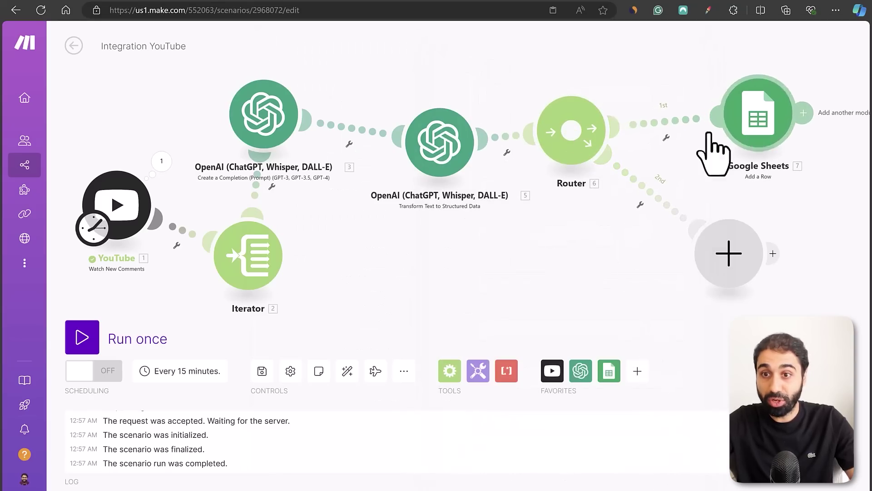
{"action": "left_click_drag", "start_coordinate": [734, 238], "coordinate": [695, 251]}
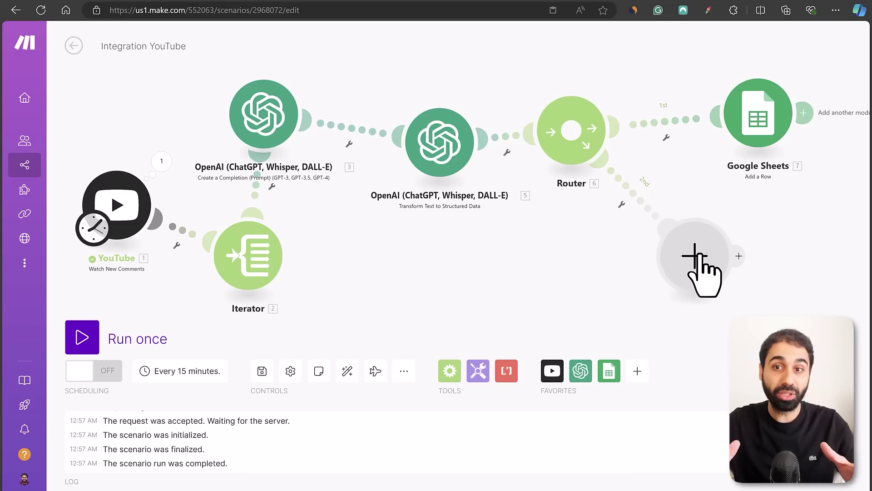
{"action": "left_click", "coordinate": [695, 249]}
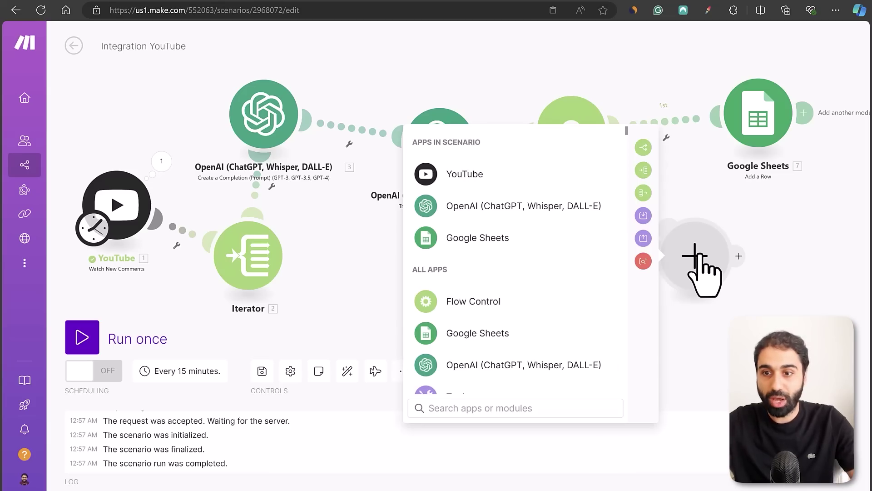
{"action": "left_click", "coordinate": [527, 174]}
{"action": "scroll", "coordinate": [510, 335], "scroll_direction": "down", "scroll_amount": 6}
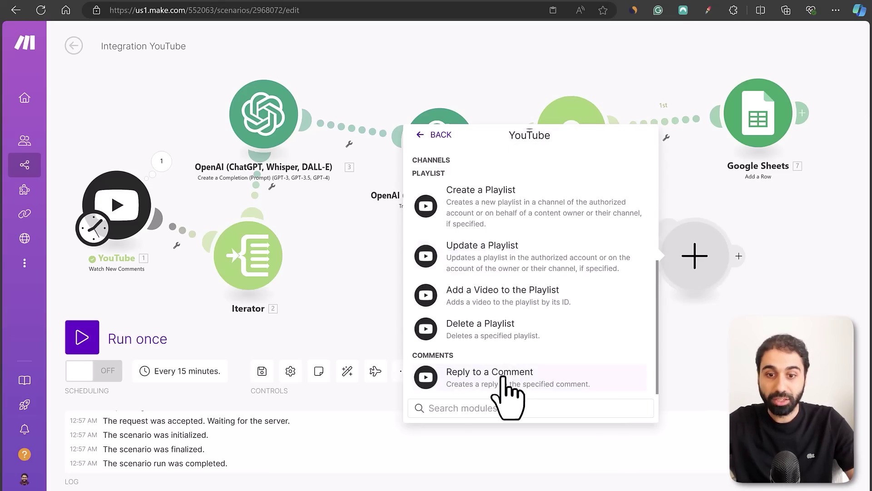
{"action": "left_click", "coordinate": [508, 390]}
Map the watched Comment ID and use suggested_reply as the reply text, then confirm.
{"action": "left_click", "coordinate": [507, 271]}
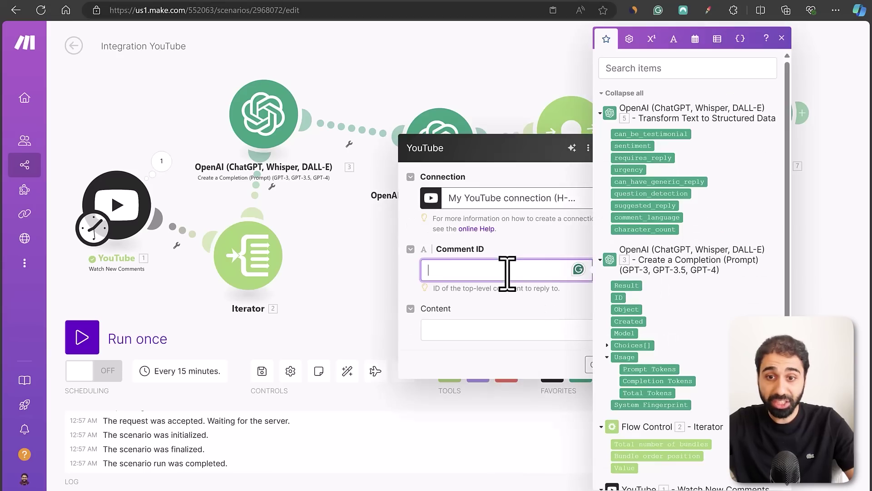
{"action": "scroll", "coordinate": [677, 308], "scroll_direction": "down", "scroll_amount": 5}
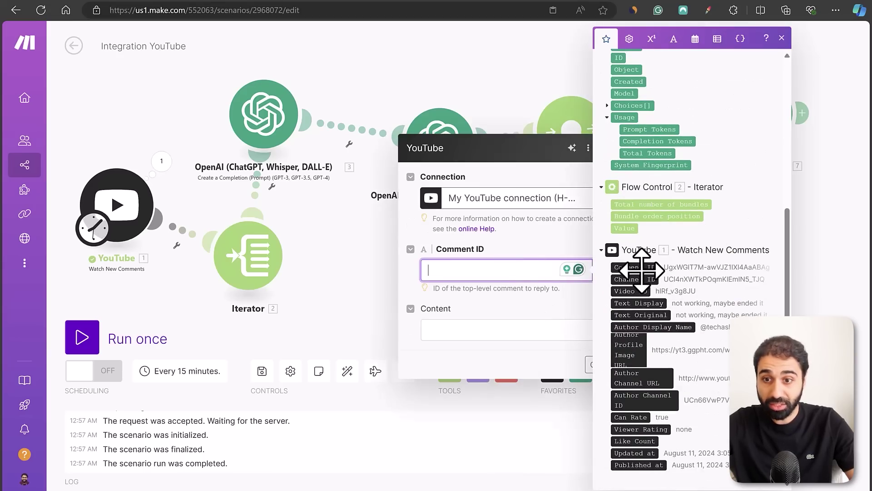
{"action": "left_click", "coordinate": [640, 268]}
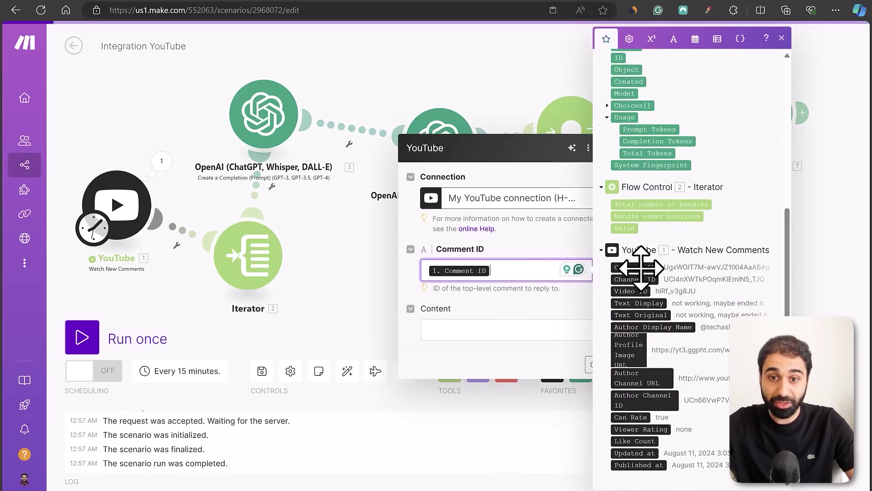
{"action": "left_click", "coordinate": [547, 301]}
{"action": "left_click", "coordinate": [541, 329]}
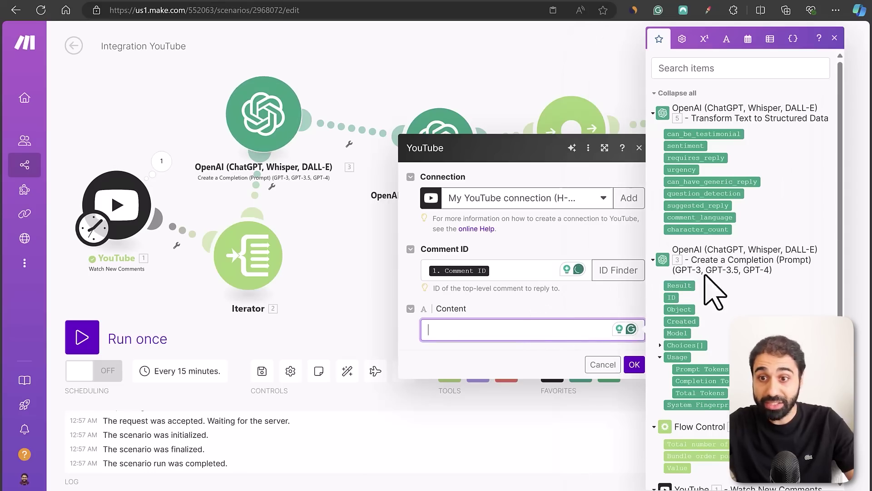
{"action": "left_click", "coordinate": [714, 207]}
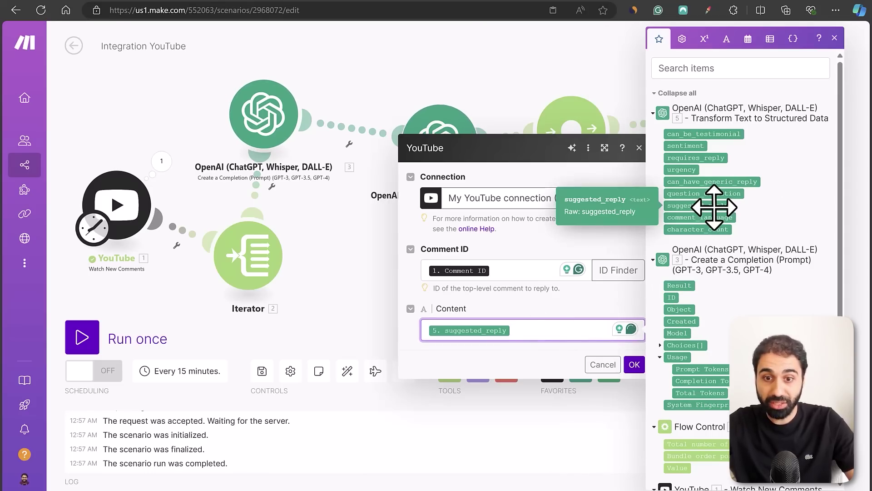
{"action": "left_click", "coordinate": [462, 128]}
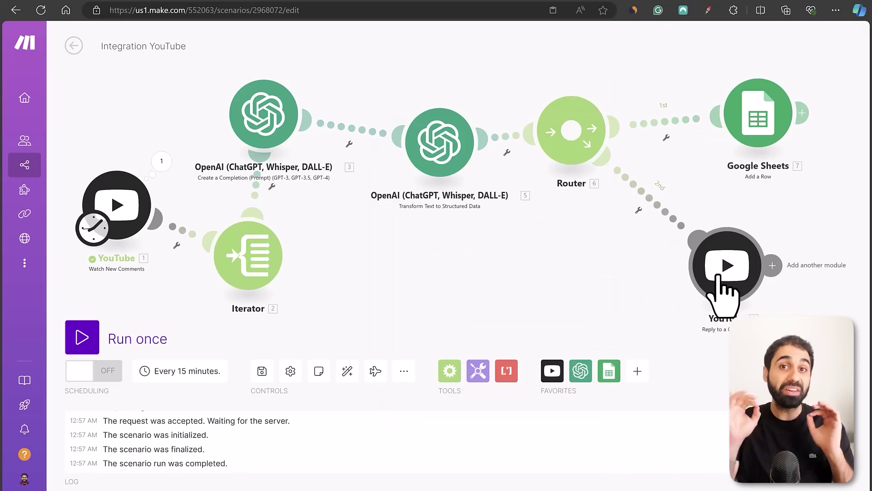
Set up a filter on route two labelled 'Only Generic replies'.
{"action": "left_click", "coordinate": [653, 202]}
{"action": "left_click", "coordinate": [675, 216]}
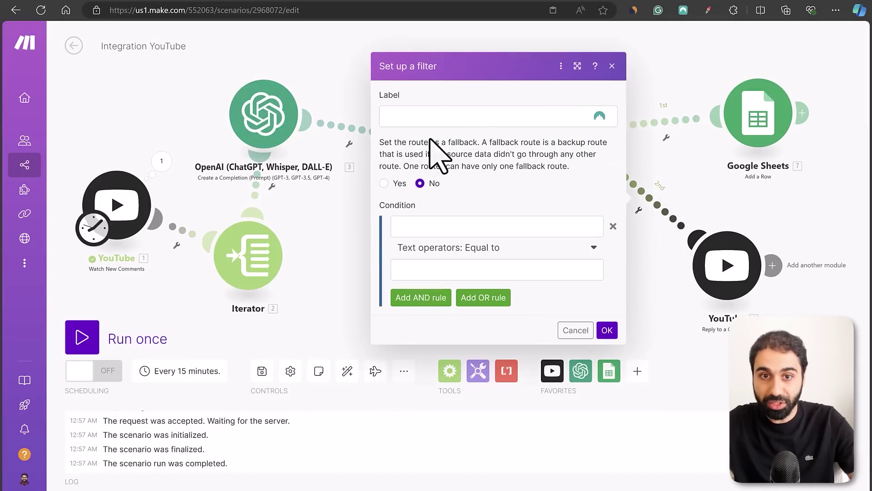
{"action": "left_click", "coordinate": [420, 117]}
{"action": "type", "text": "Only Gener"}
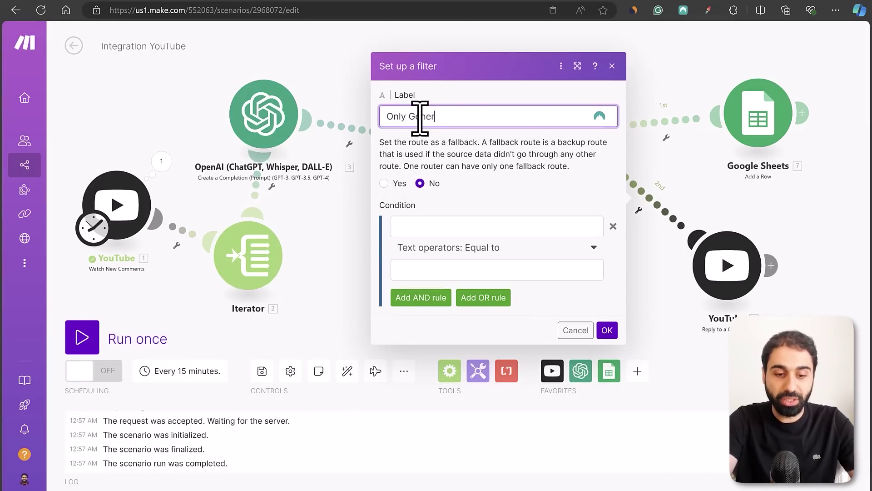
{"action": "type", "text": "ic replies"}
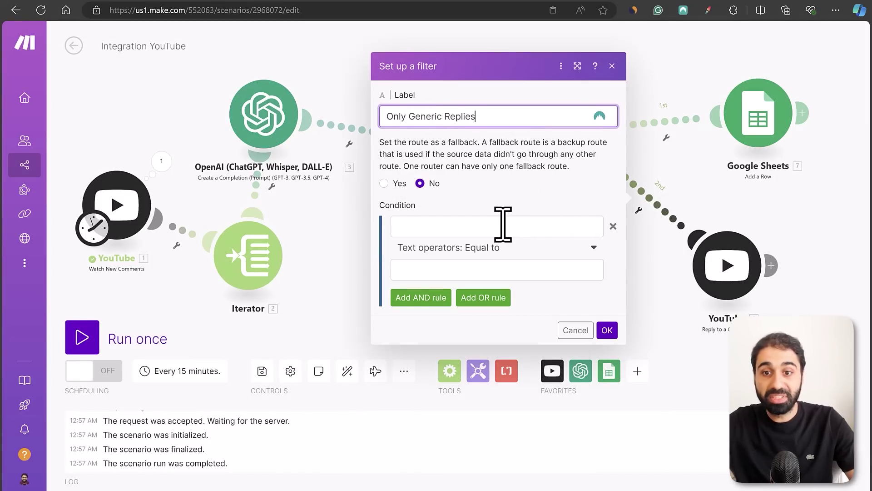
Add the first condition: can_have_generic_reply boolean equal to true.
{"action": "left_click", "coordinate": [503, 225]}
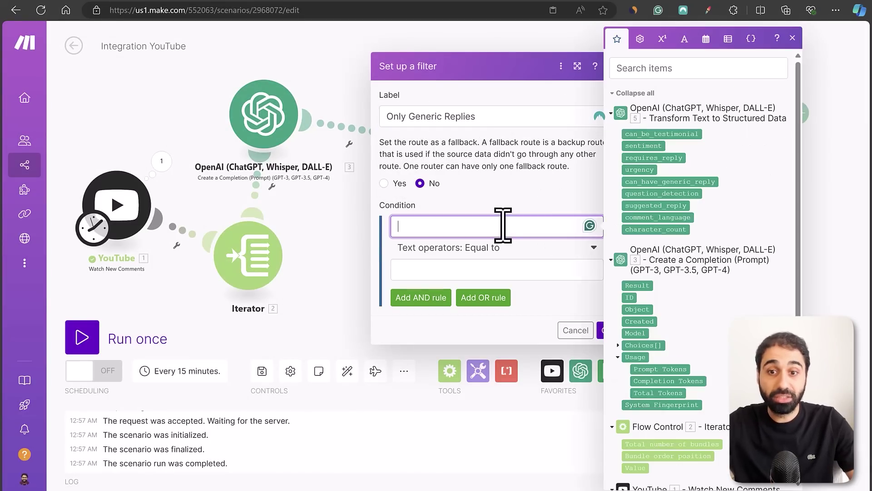
{"action": "left_click", "coordinate": [659, 181]}
{"action": "left_click", "coordinate": [489, 268]}
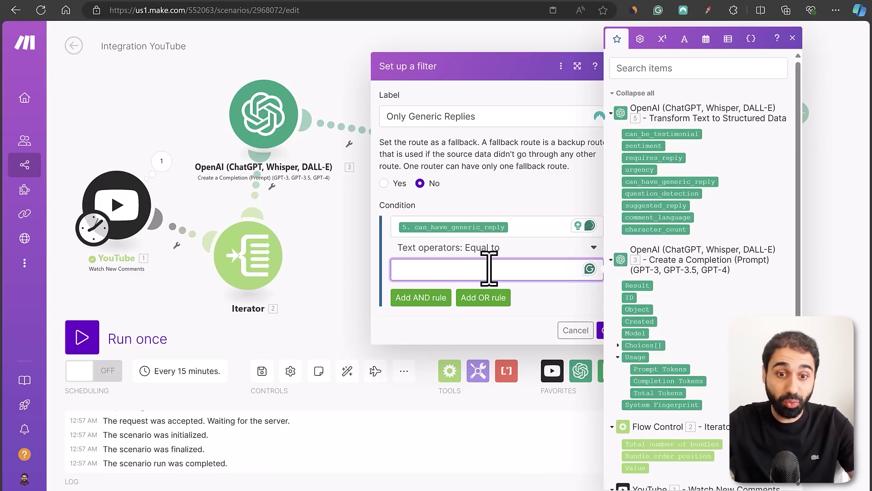
{"action": "left_click", "coordinate": [494, 248]}
{"action": "scroll", "coordinate": [490, 304], "scroll_direction": "down", "scroll_amount": 5}
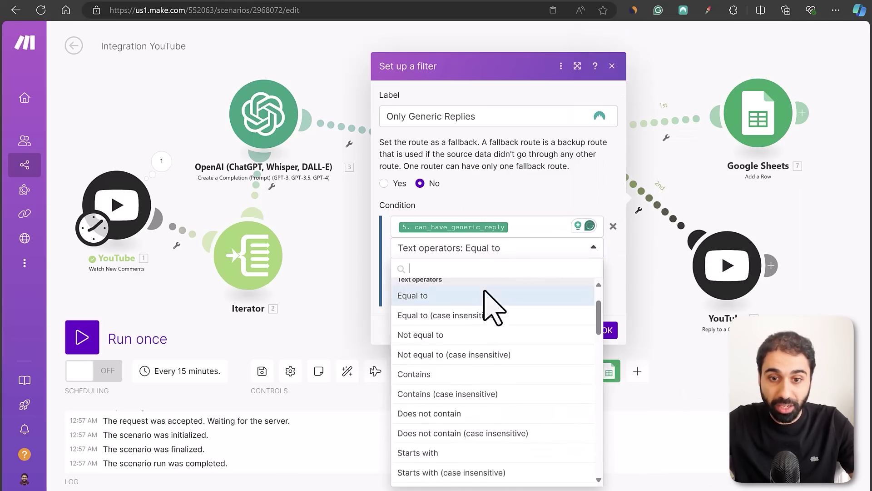
{"action": "scroll", "coordinate": [488, 309], "scroll_direction": "down", "scroll_amount": 10}
{"action": "left_click", "coordinate": [455, 353]}
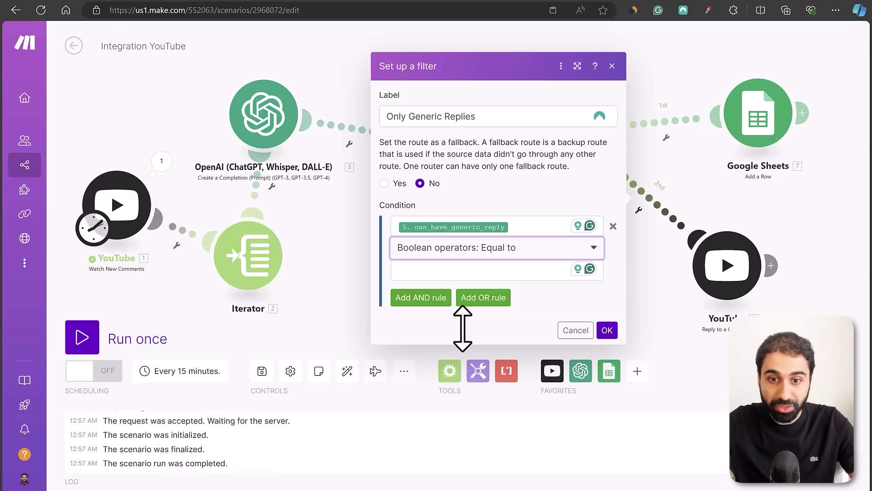
{"action": "left_click", "coordinate": [463, 272]}
{"action": "type", "text": "Trye"}
{"action": "key", "text": "BackSpace"}
{"action": "key", "text": "BackSpace"}
{"action": "type", "text": "ue"}
{"action": "key", "text": "ctrl+a"}
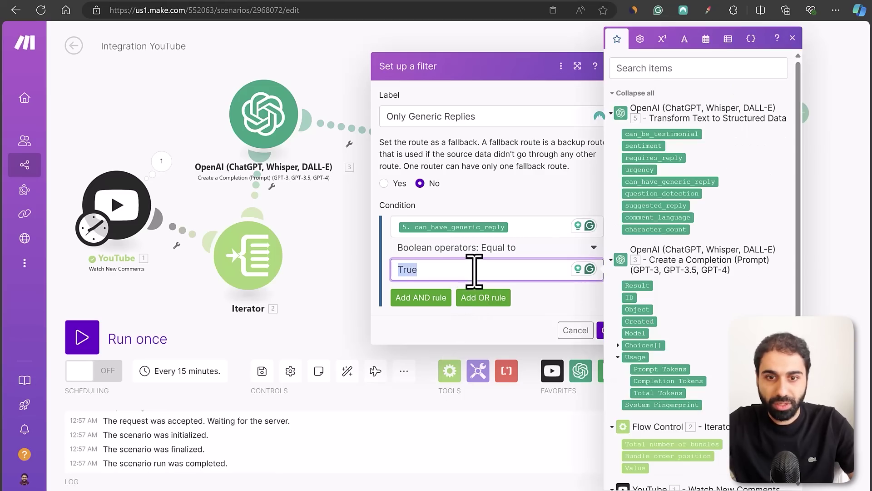
Add an AND condition requiring sentiment equal to positive.
{"action": "left_click", "coordinate": [417, 297]}
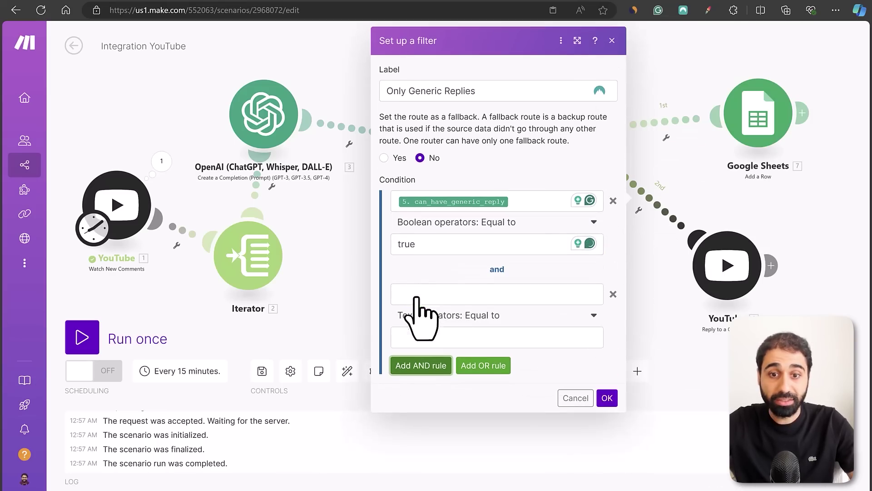
{"action": "left_click", "coordinate": [483, 293]}
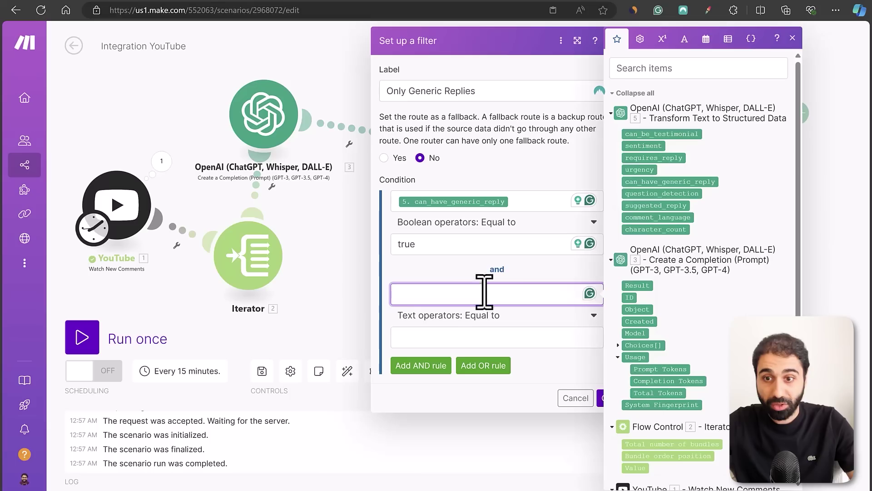
{"action": "left_click", "coordinate": [638, 146]}
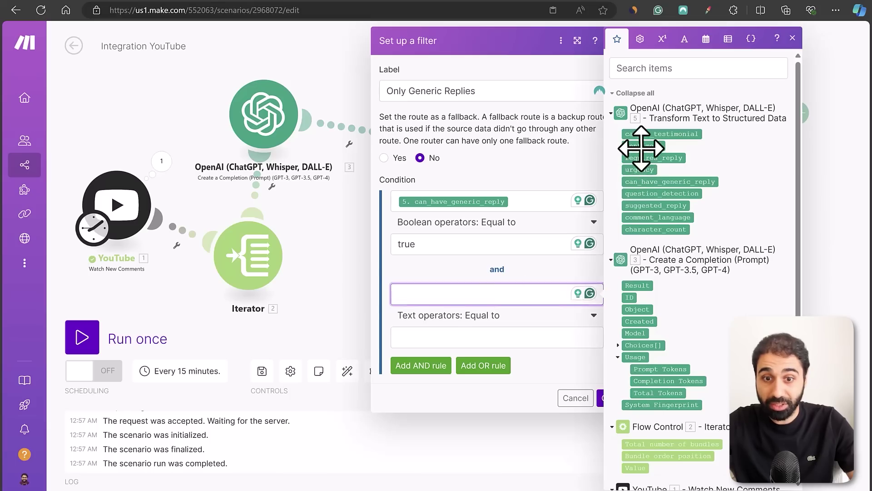
{"action": "left_click", "coordinate": [439, 338]}
{"action": "type", "text": "positi"}
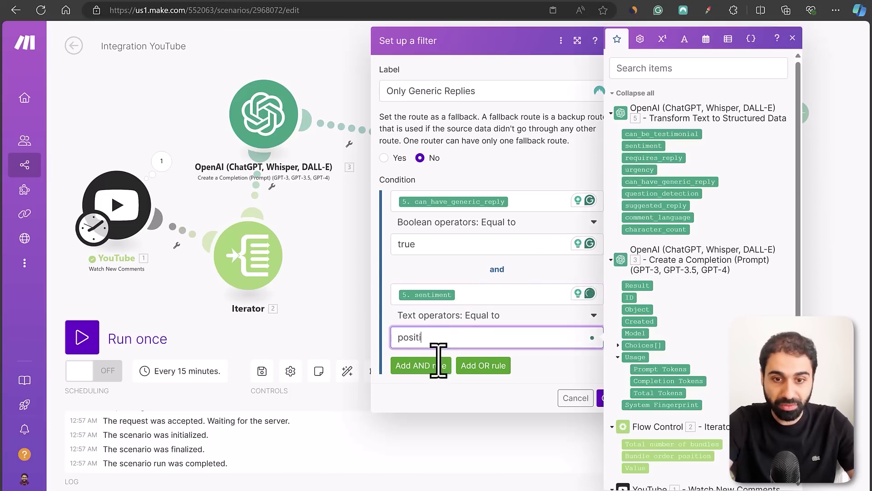
{"action": "type", "text": "ve"}
Add an AND condition question_detection boolean equal to true, save the filter, and reposition modules.
{"action": "left_click", "coordinate": [438, 363]}
{"action": "left_click", "coordinate": [467, 386]}
{"action": "left_click", "coordinate": [672, 194]}
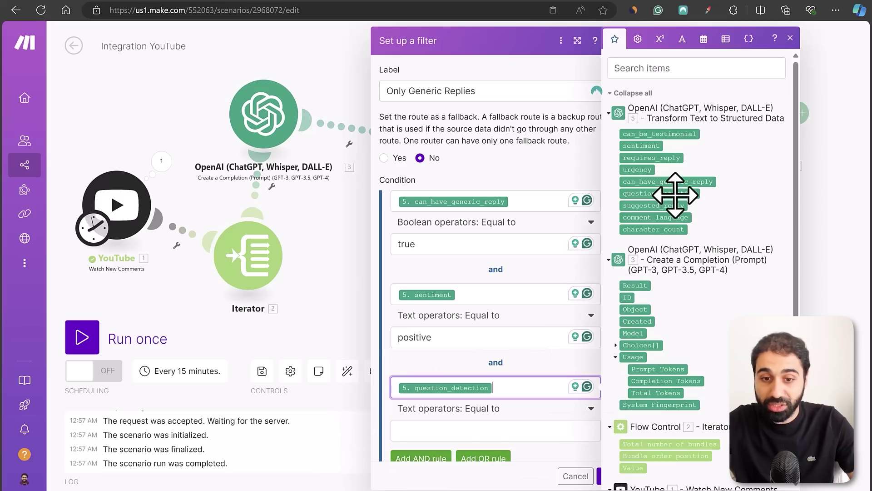
{"action": "left_click", "coordinate": [501, 430]}
{"action": "type", "text": "true"}
{"action": "left_click", "coordinate": [500, 408]}
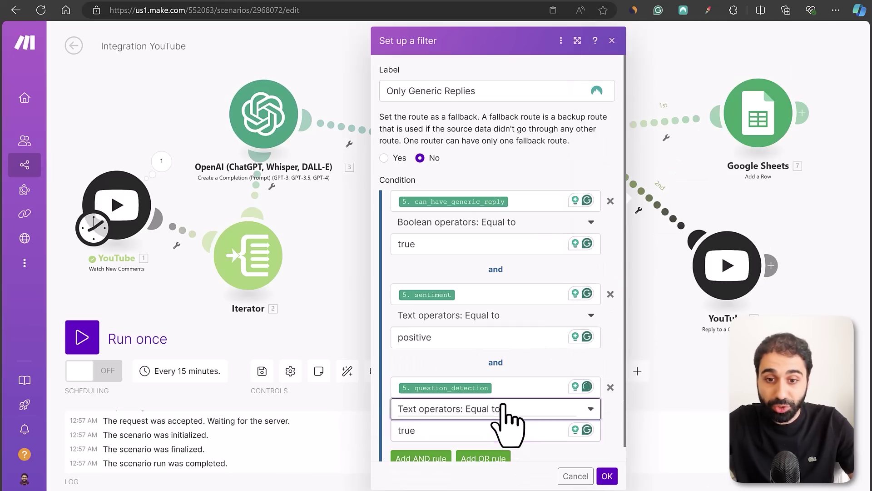
{"action": "scroll", "coordinate": [491, 377], "scroll_direction": "down", "scroll_amount": 5}
{"action": "scroll", "coordinate": [487, 370], "scroll_direction": "down", "scroll_amount": 10}
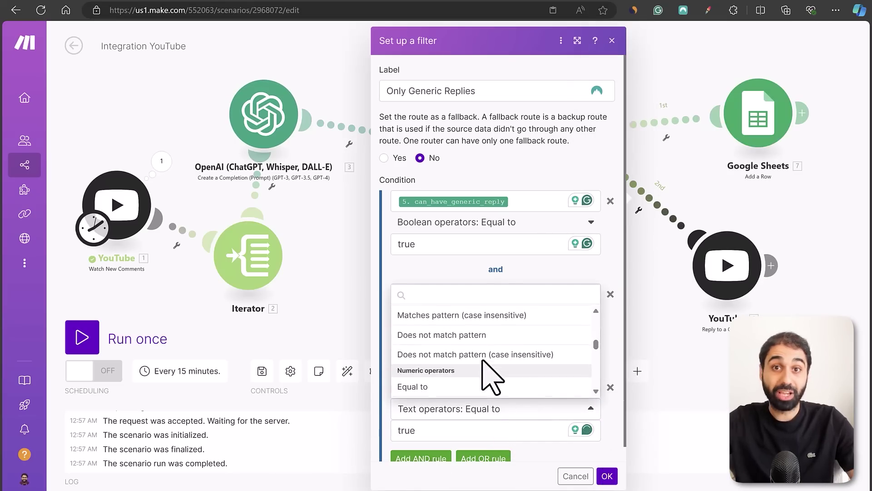
{"action": "left_click", "coordinate": [486, 381]}
{"action": "left_click", "coordinate": [607, 476]}
{"action": "left_click_drag", "start_coordinate": [727, 309], "coordinate": [757, 319]}
{"action": "left_click_drag", "start_coordinate": [759, 135], "coordinate": [780, 136]}
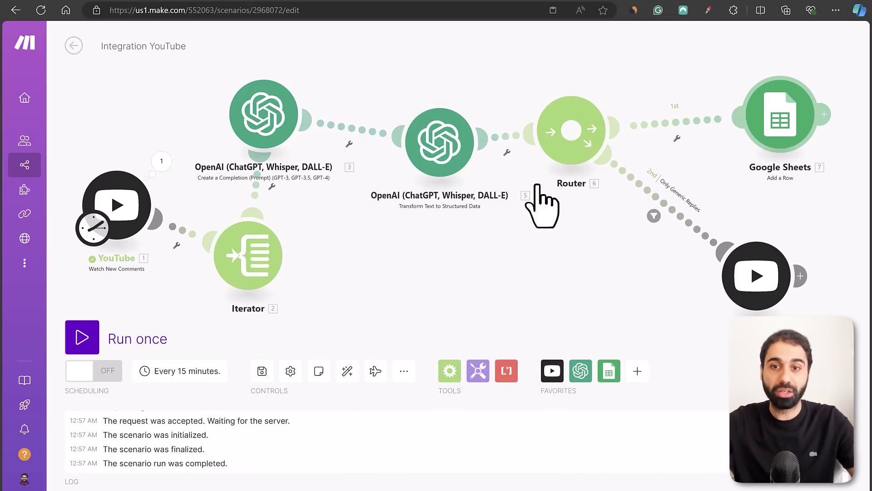
Move the Transform Text module up-left and the Router down-left on the canvas.
{"action": "left_click_drag", "start_coordinate": [450, 157], "coordinate": [428, 123]}
{"action": "left_click_drag", "start_coordinate": [586, 149], "coordinate": [571, 244]}
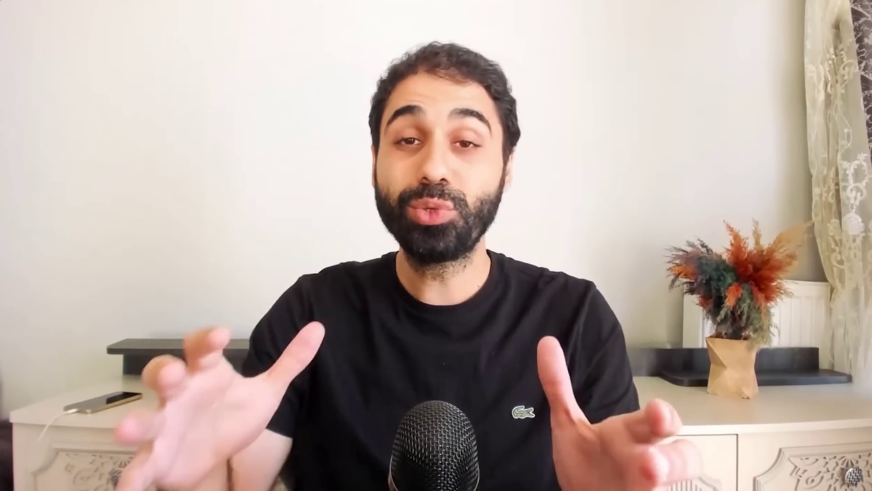